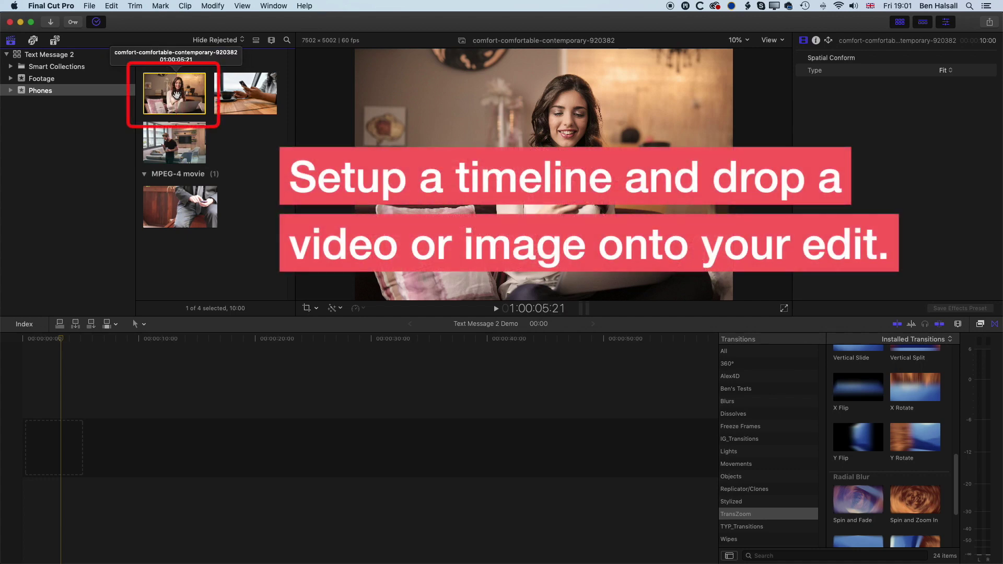
- Place the photo of the woman with phone and laptop on the timeline and scale it to 135%
{"action": "left_click_drag", "start_coordinate": [174, 94], "coordinate": [278, 434]}
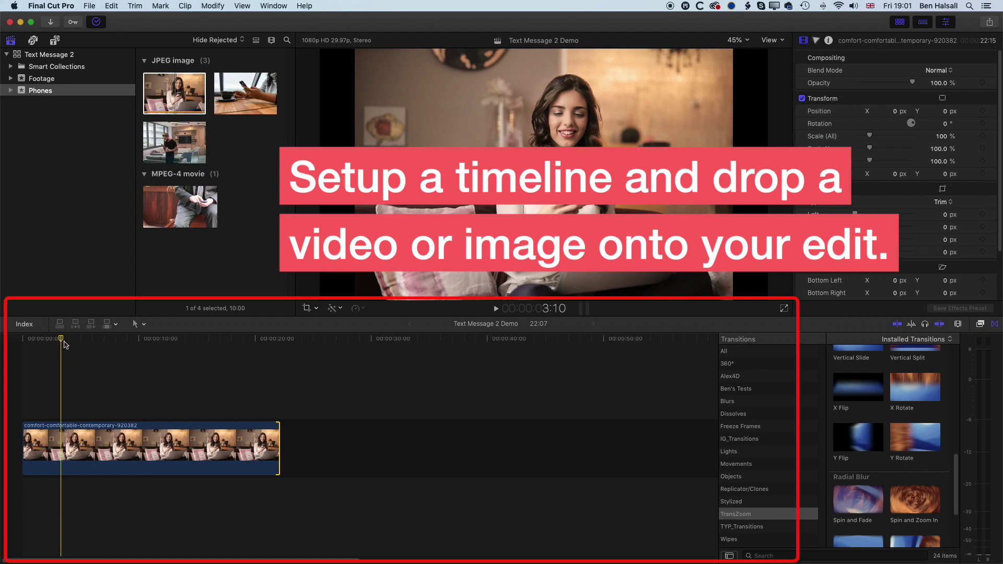
{"action": "left_click", "coordinate": [82, 464]}
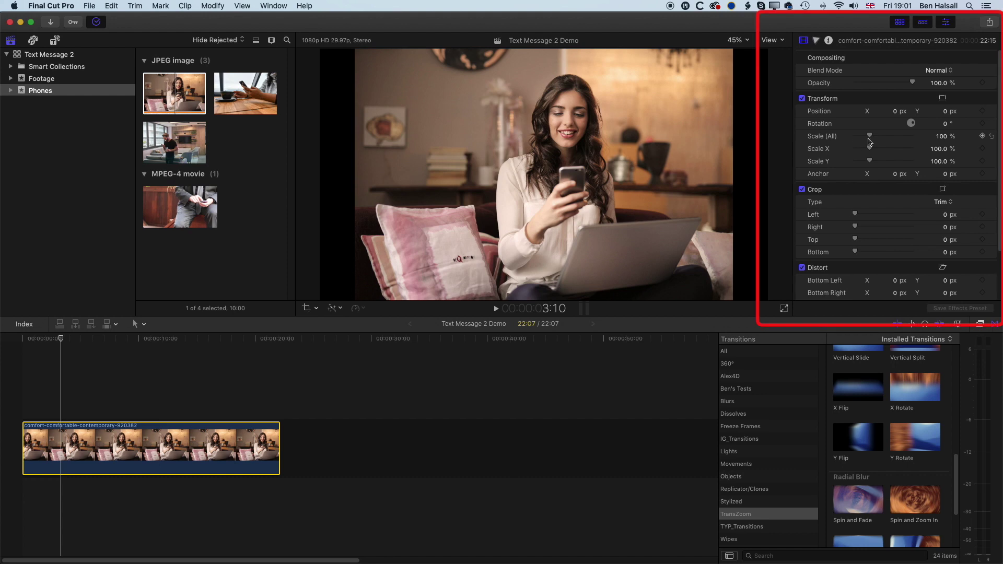
{"action": "left_click_drag", "start_coordinate": [871, 138], "coordinate": [879, 138]}
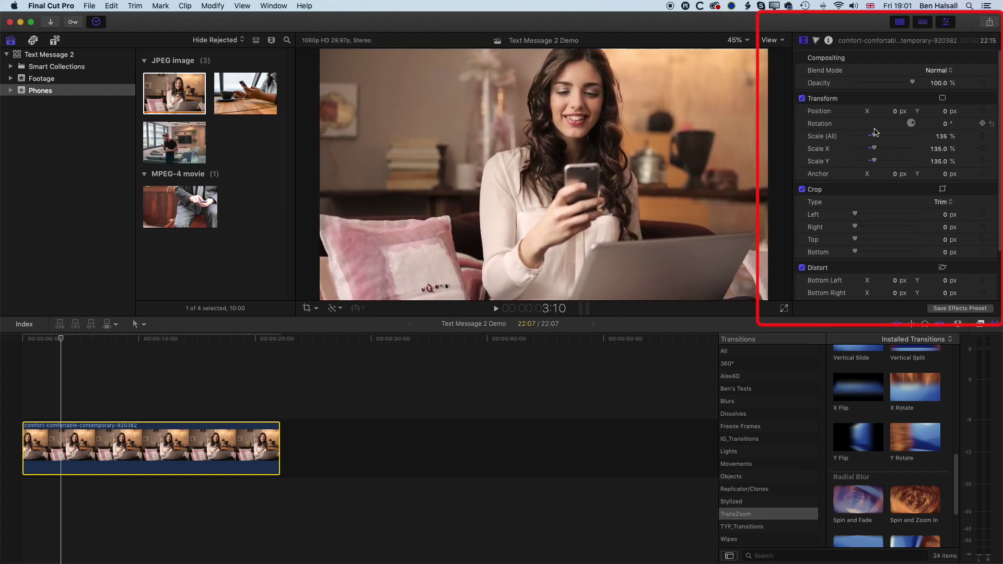
- Reposition the photo horizontally to about X 105.6 px, finishing the placement with the on-screen Transform
{"action": "left_click", "coordinate": [898, 112]}
{"action": "left_click_drag", "start_coordinate": [903, 115], "coordinate": [863, 137]}
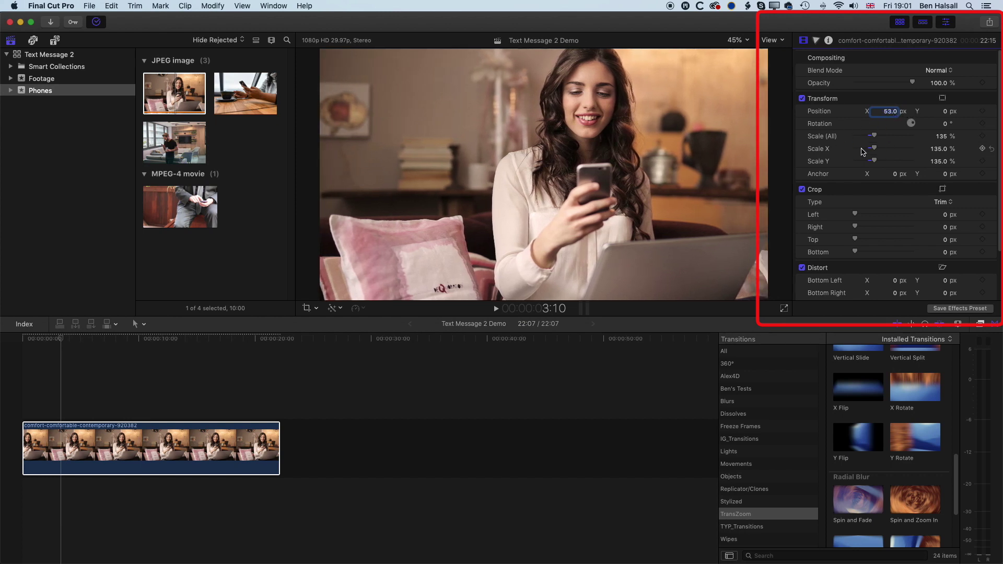
{"action": "left_click", "coordinate": [316, 308]}
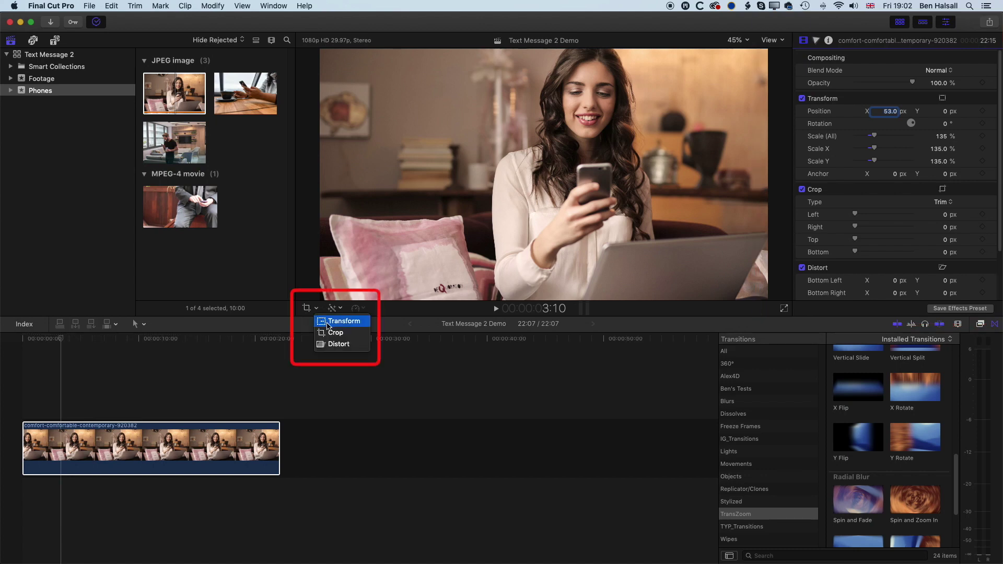
{"action": "left_click", "coordinate": [328, 321]}
{"action": "left_click_drag", "start_coordinate": [558, 178], "coordinate": [571, 178]}
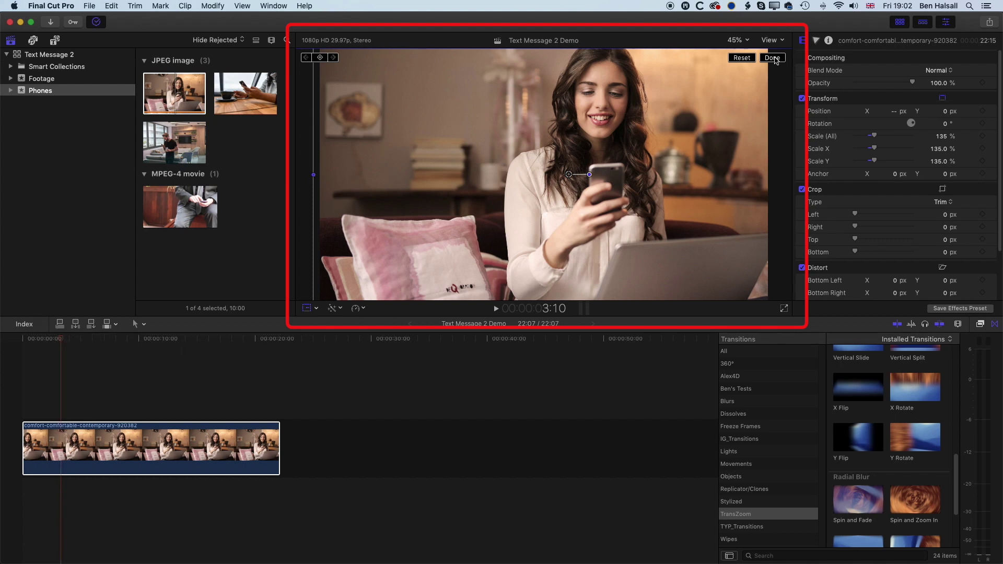
{"action": "left_click", "coordinate": [773, 58]}
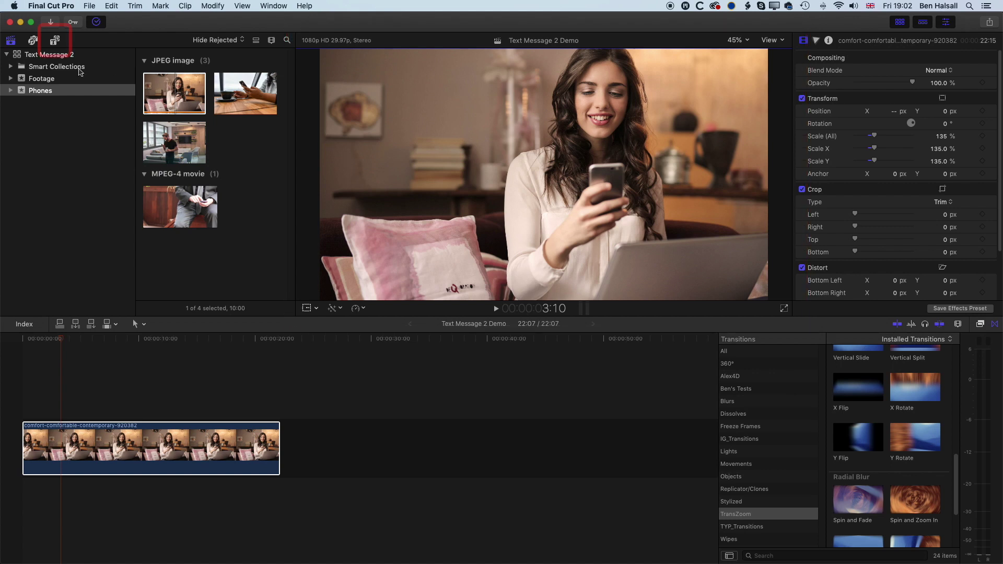
- Add the Text Message LEFT title from BretFX Text Message above the photo at about 2 seconds and preview its bubble
{"action": "left_click", "coordinate": [55, 40]}
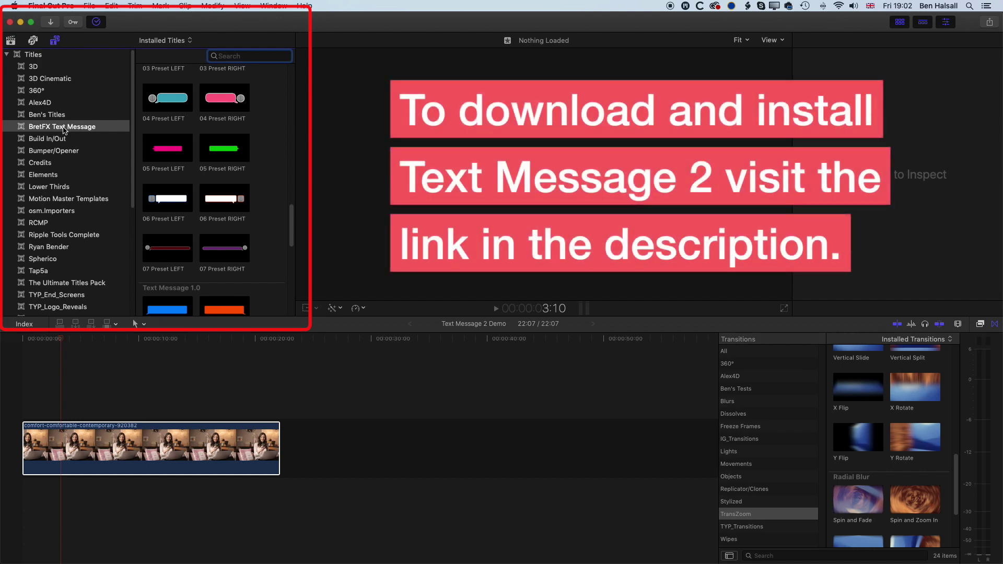
{"action": "scroll", "coordinate": [183, 105], "scroll_direction": "up", "scroll_amount": 10}
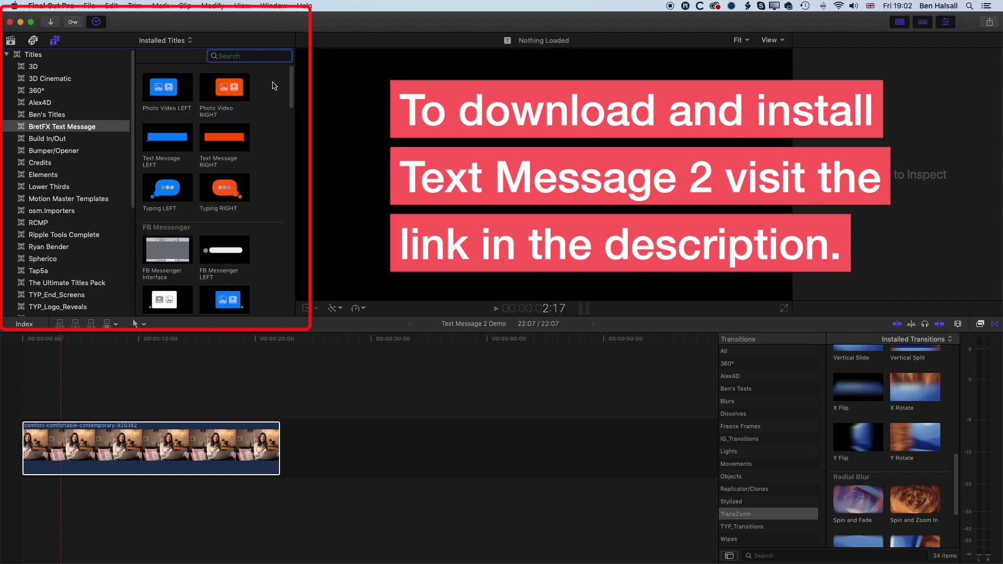
{"action": "scroll", "coordinate": [190, 232], "scroll_direction": "down", "scroll_amount": 5}
{"action": "scroll", "coordinate": [190, 231], "scroll_direction": "down", "scroll_amount": 3}
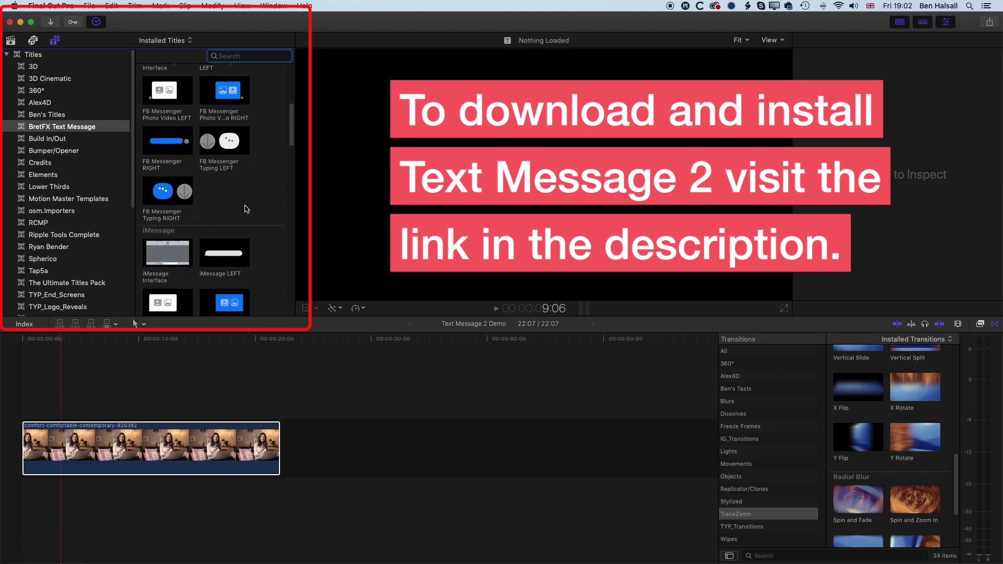
{"action": "scroll", "coordinate": [253, 208], "scroll_direction": "down", "scroll_amount": 3}
{"action": "scroll", "coordinate": [259, 206], "scroll_direction": "down", "scroll_amount": 2}
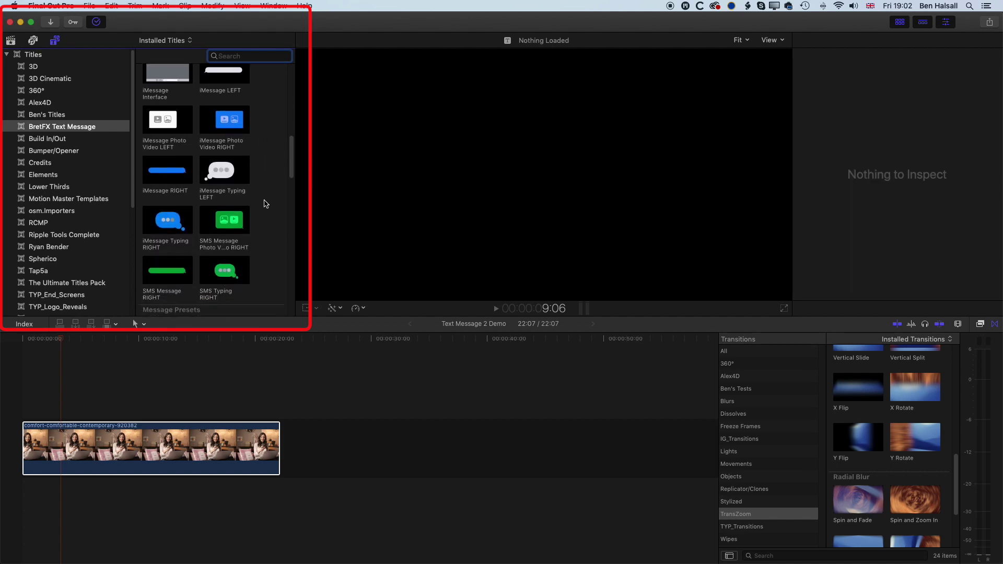
{"action": "scroll", "coordinate": [267, 204], "scroll_direction": "up", "scroll_amount": 6}
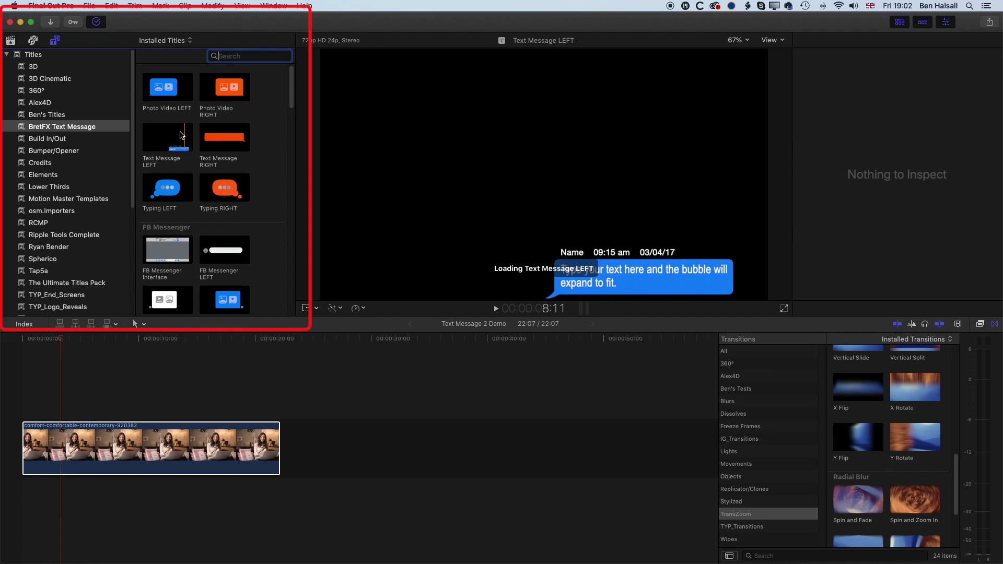
{"action": "left_click", "coordinate": [175, 140]}
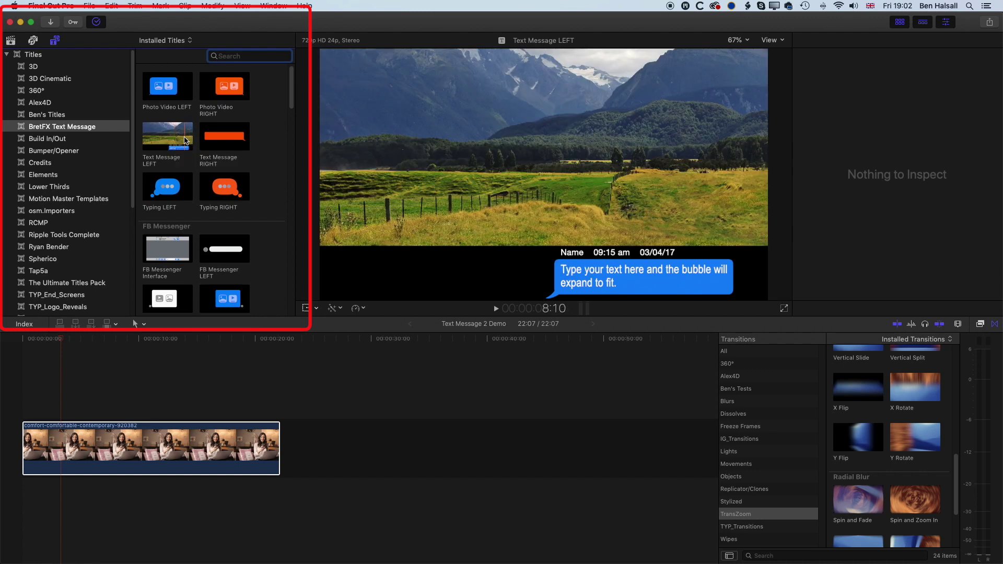
{"action": "left_click_drag", "start_coordinate": [173, 140], "coordinate": [47, 415]}
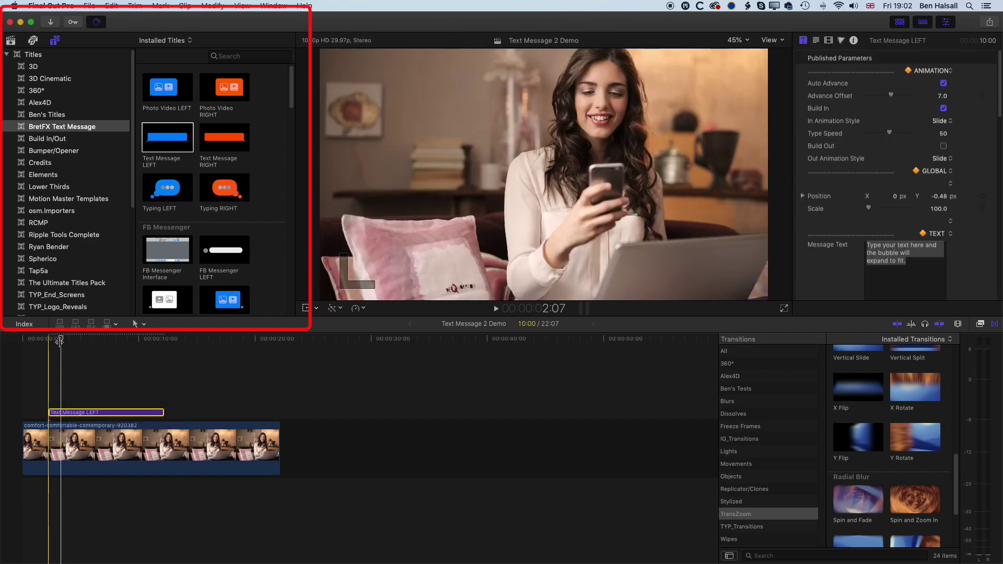
{"action": "left_click_drag", "start_coordinate": [61, 341], "coordinate": [104, 340]}
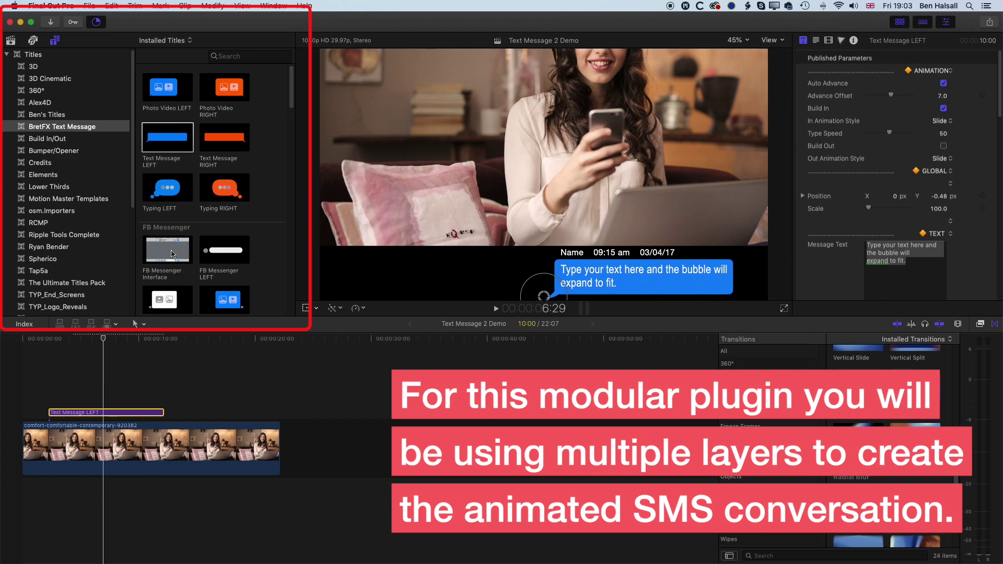
- Try out the Text Message RIGHT title above the first message at about 4 seconds, and delete it after previewing
{"action": "left_click", "coordinate": [224, 140]}
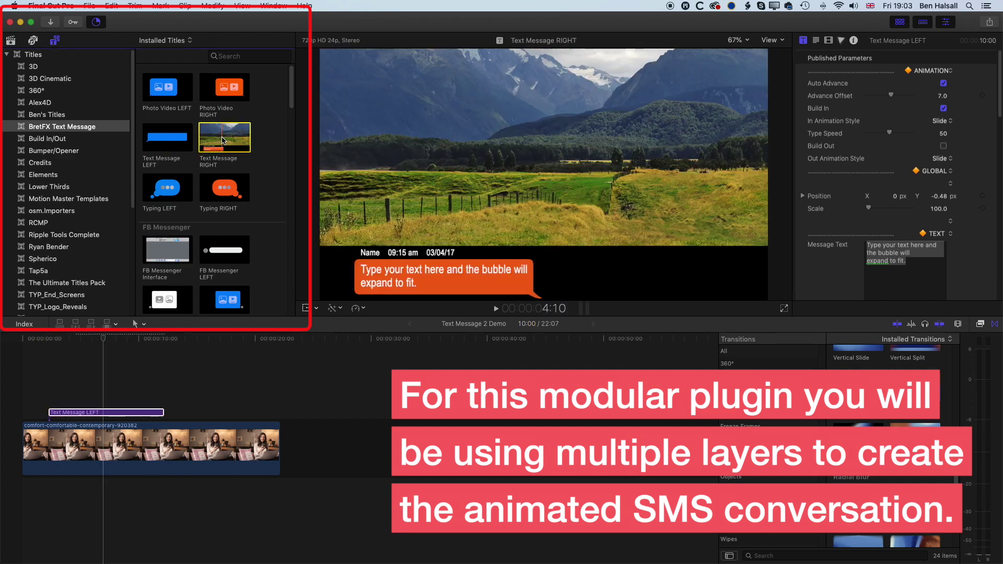
{"action": "left_click_drag", "start_coordinate": [224, 141], "coordinate": [69, 402]}
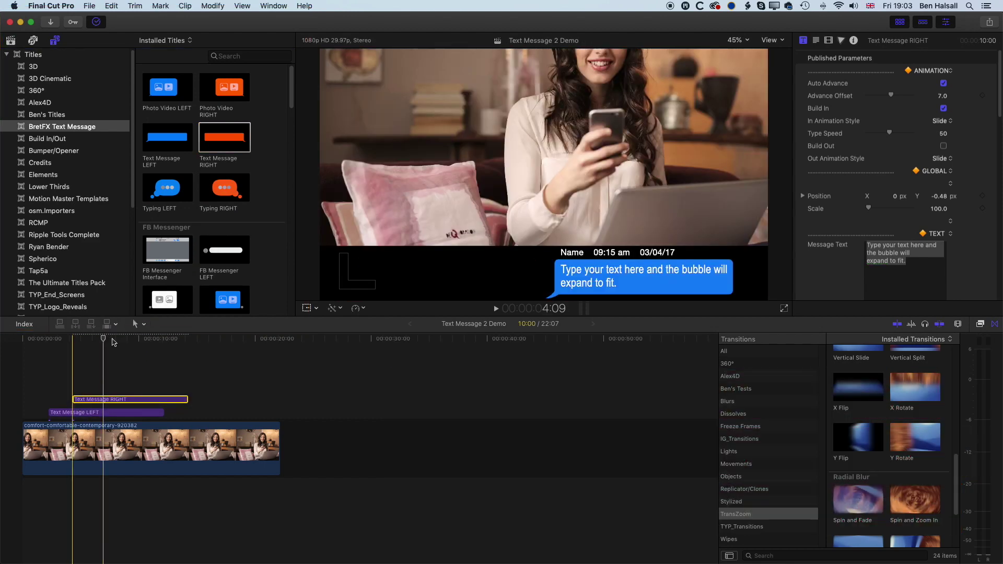
{"action": "left_click", "coordinate": [41, 339]}
{"action": "left_click_drag", "start_coordinate": [40, 341], "coordinate": [58, 340]}
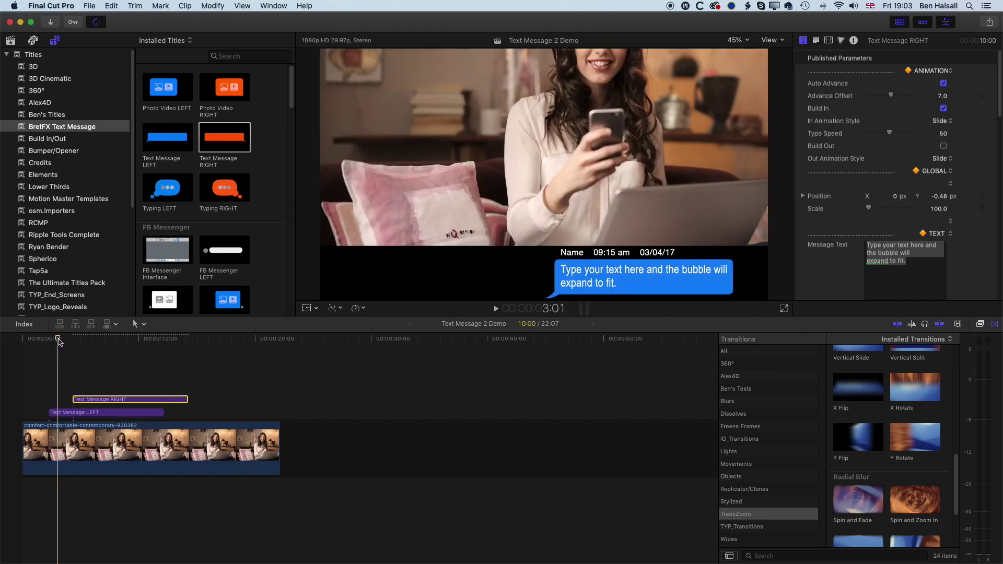
{"action": "left_click_drag", "start_coordinate": [59, 340], "coordinate": [112, 341]}
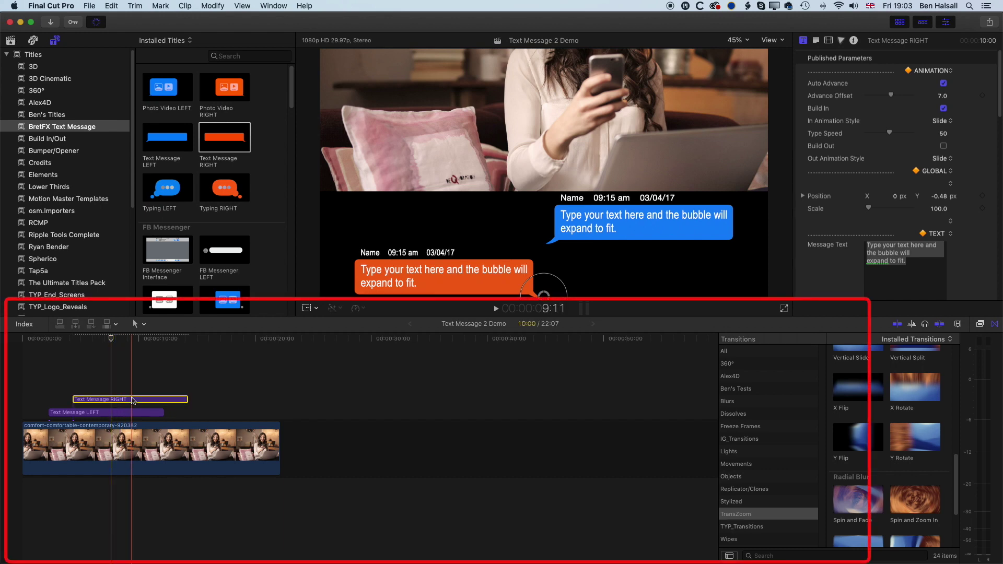
{"action": "key", "text": "Delete"}
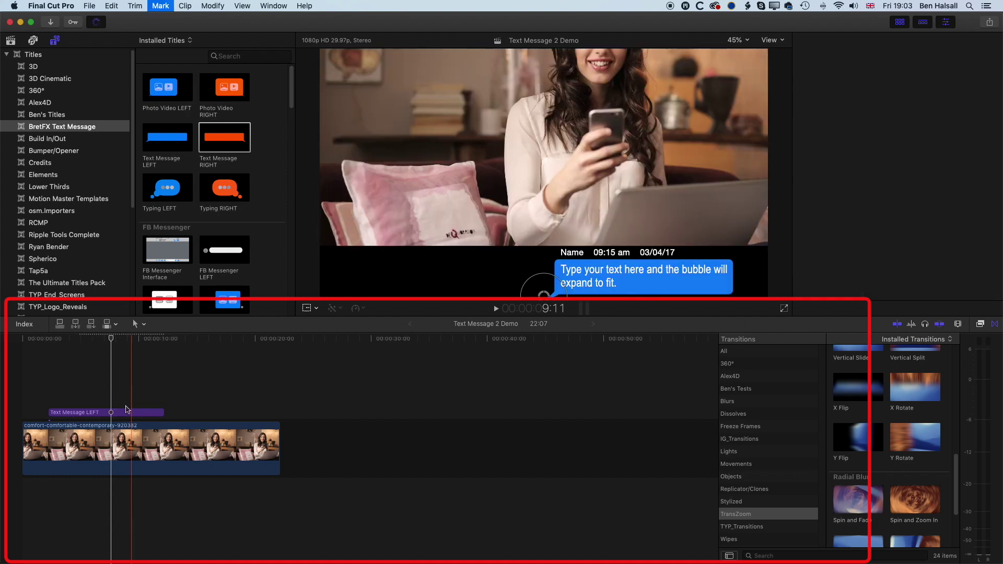
- Switch Auto Advance off and back on for the Text Message LEFT title
{"action": "left_click", "coordinate": [96, 412]}
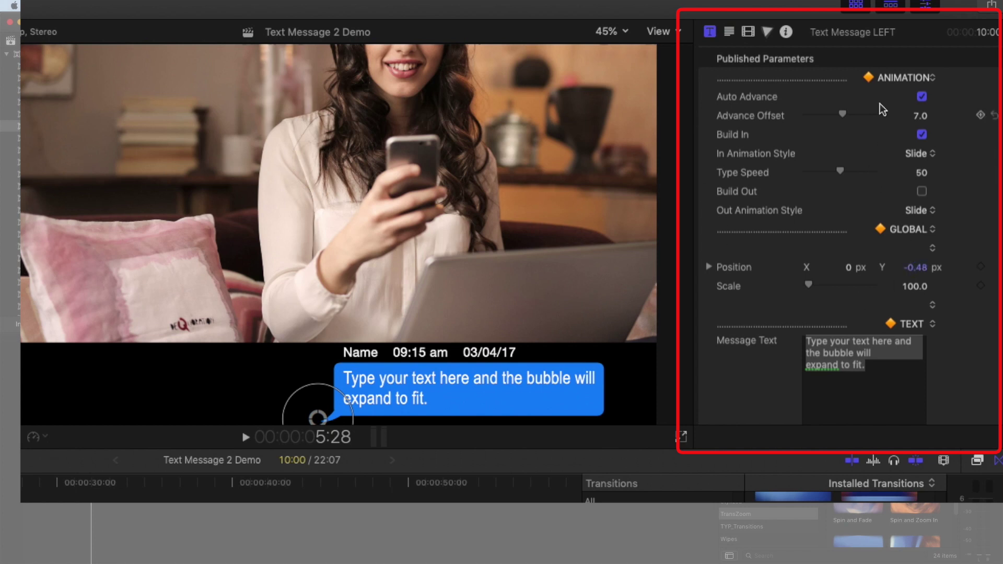
{"action": "left_click", "coordinate": [922, 100]}
{"action": "left_click", "coordinate": [922, 99]}
- Replace the message text of the Text Message LEFT title with "Type in a new message!"
{"action": "scroll", "coordinate": [967, 179], "scroll_direction": "down", "scroll_amount": 5}
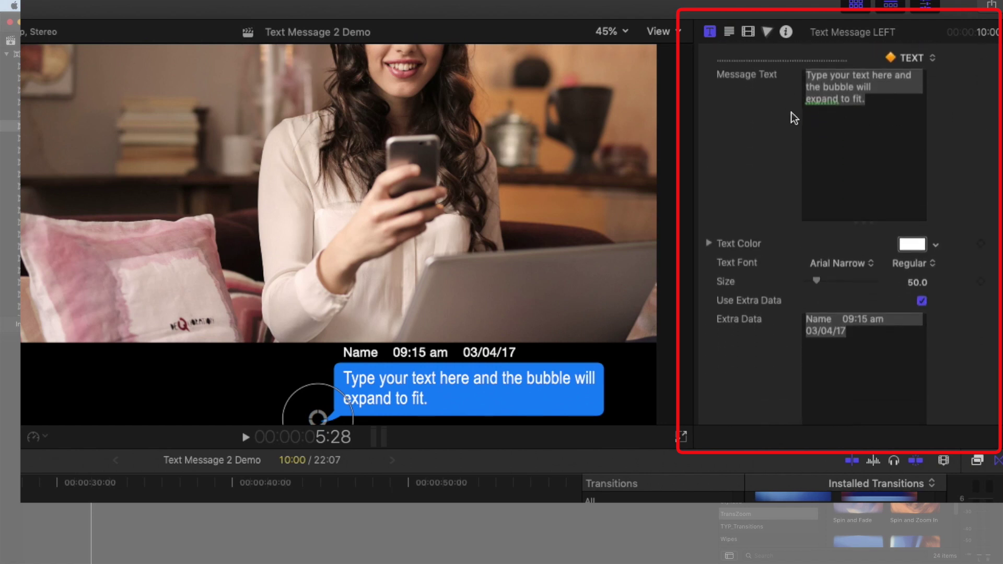
{"action": "left_click", "coordinate": [851, 94]}
{"action": "left_click_drag", "start_coordinate": [885, 101], "coordinate": [782, 76]}
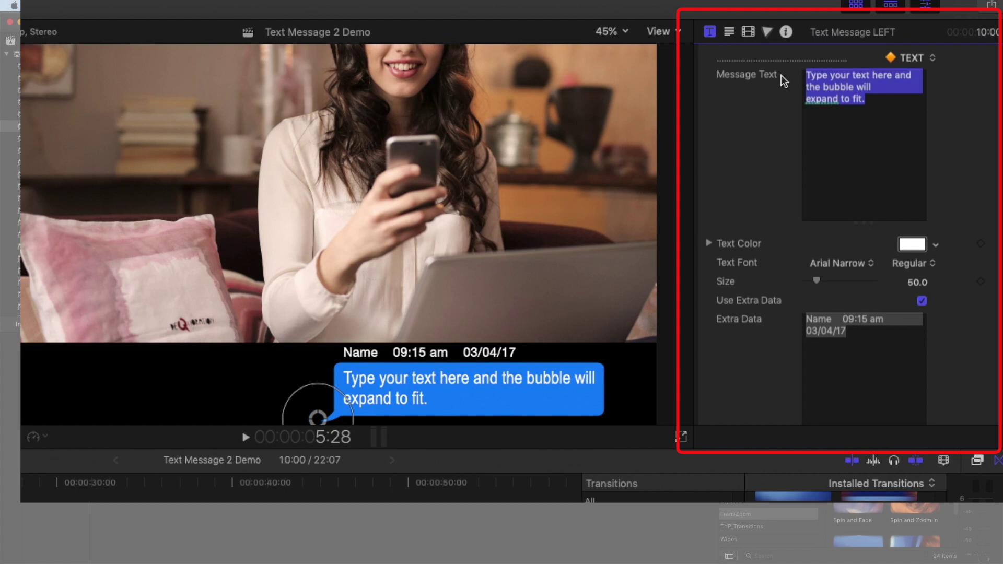
{"action": "type", "text": "Type in a new"}
{"action": "key", "text": "BackSpace"}
{"action": "key", "text": "BackSpace"}
{"action": "key", "text": "BackSpace"}
{"action": "type", "text": "new "}
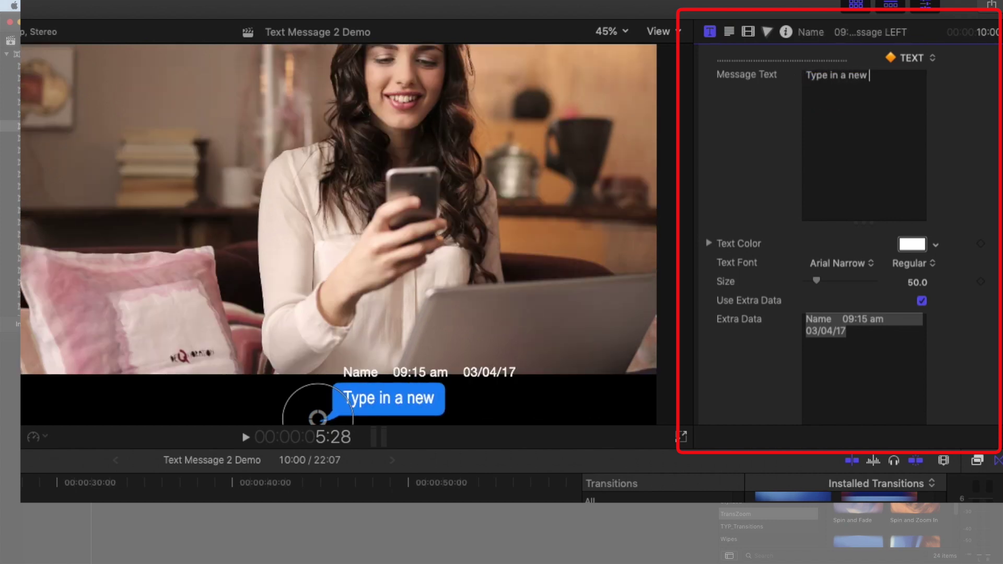
{"action": "type", "text": "message!"}
- Add a second line reading "Two lines." to the message text
{"action": "scroll", "coordinate": [776, 263], "scroll_direction": "up", "scroll_amount": 3}
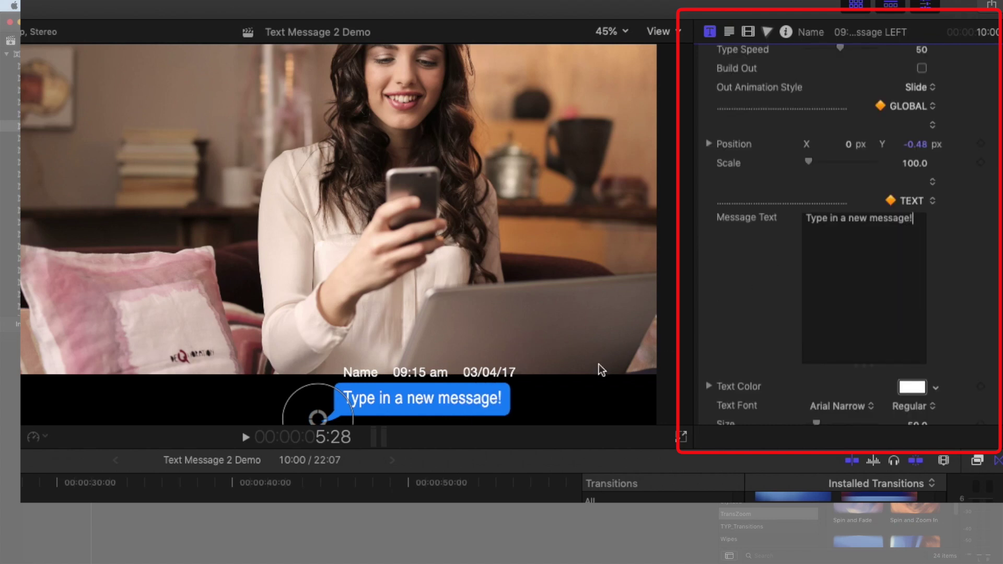
{"action": "left_click", "coordinate": [424, 407]}
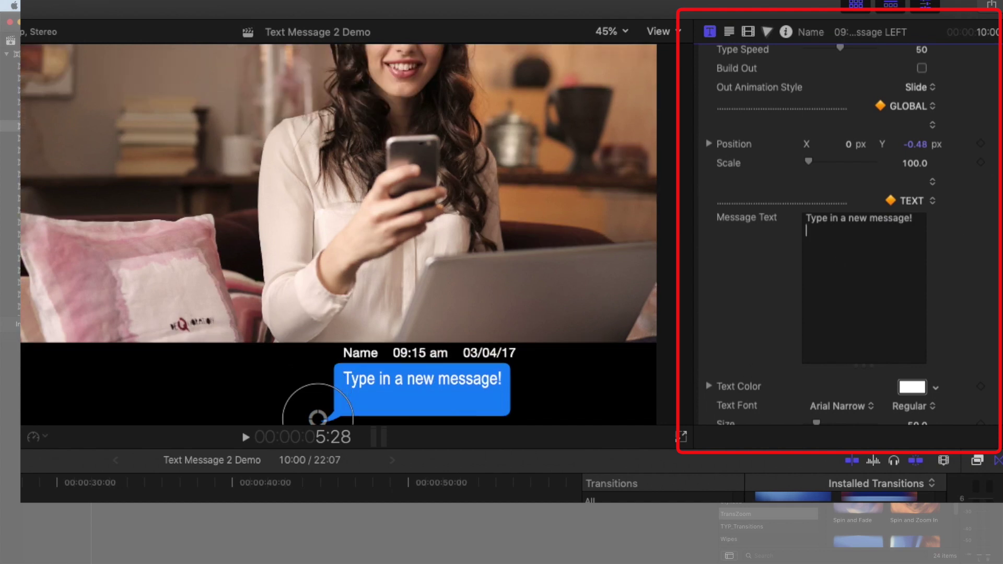
{"action": "type", "text": "Two "}
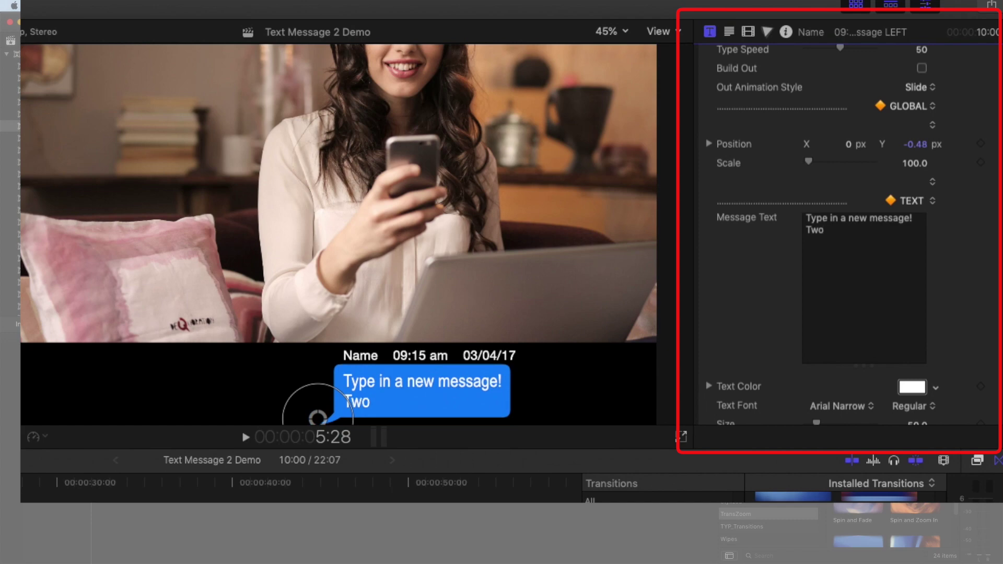
{"action": "type", "text": "lines."}
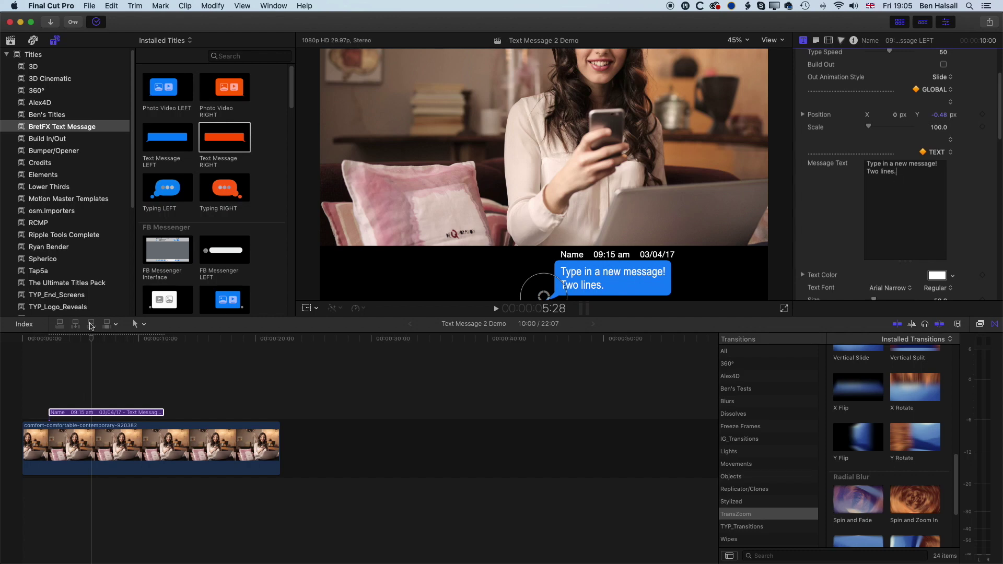
- Move the message title beneath the photo clip on the timeline and set the photo's blend mode to Behind
{"action": "left_click_drag", "start_coordinate": [90, 341], "coordinate": [86, 342]}
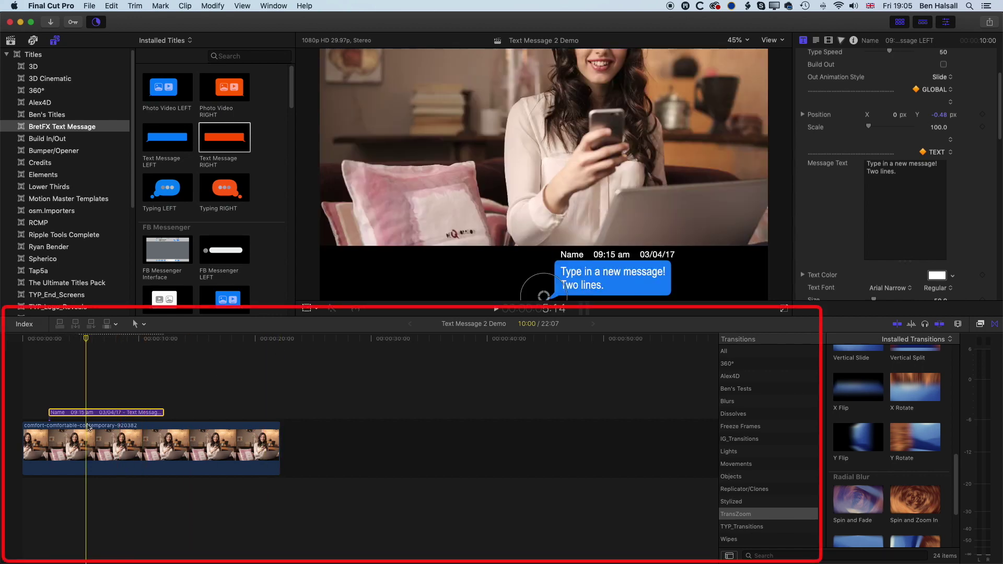
{"action": "left_click_drag", "start_coordinate": [91, 414], "coordinate": [93, 489]}
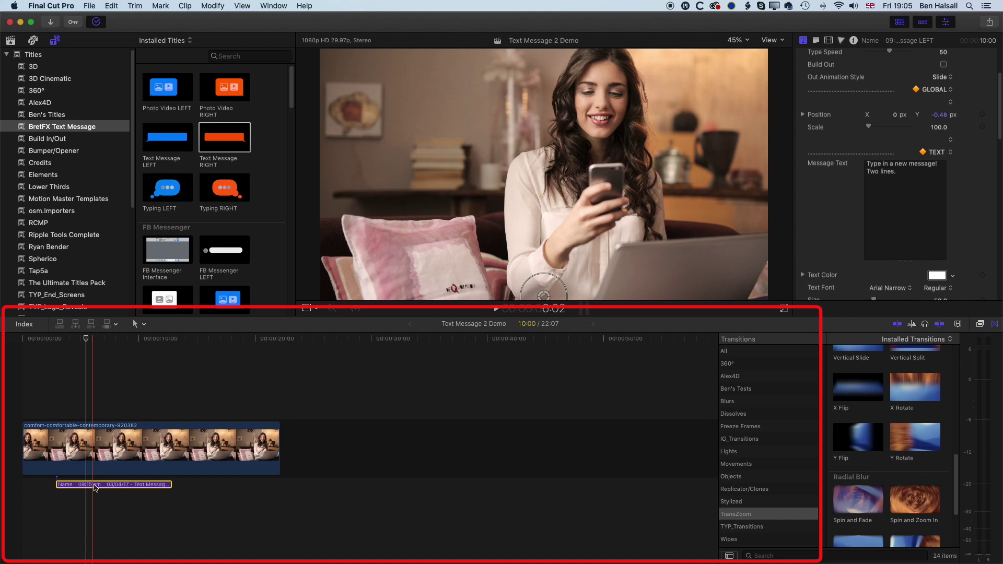
{"action": "left_click", "coordinate": [91, 447]}
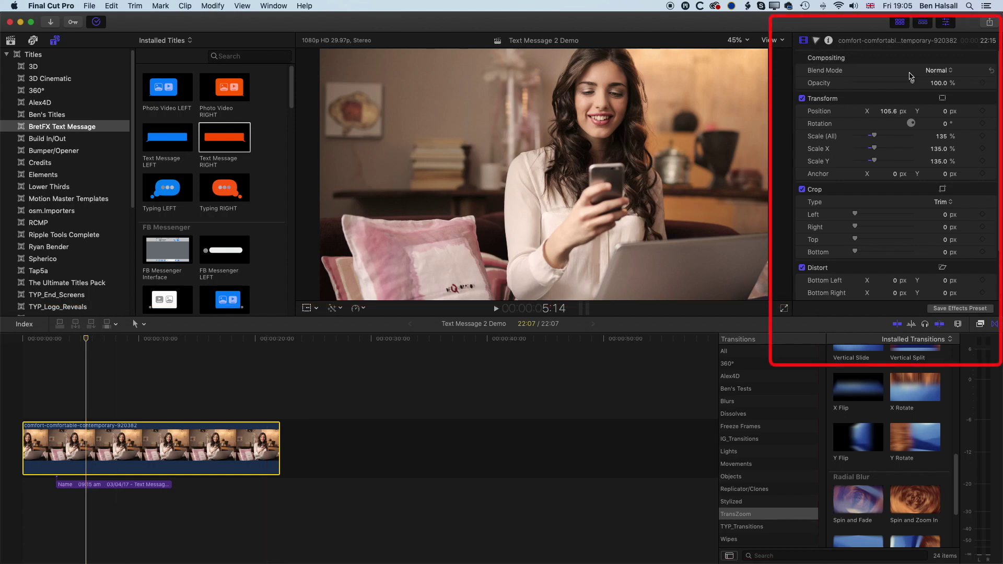
{"action": "left_click", "coordinate": [936, 72]}
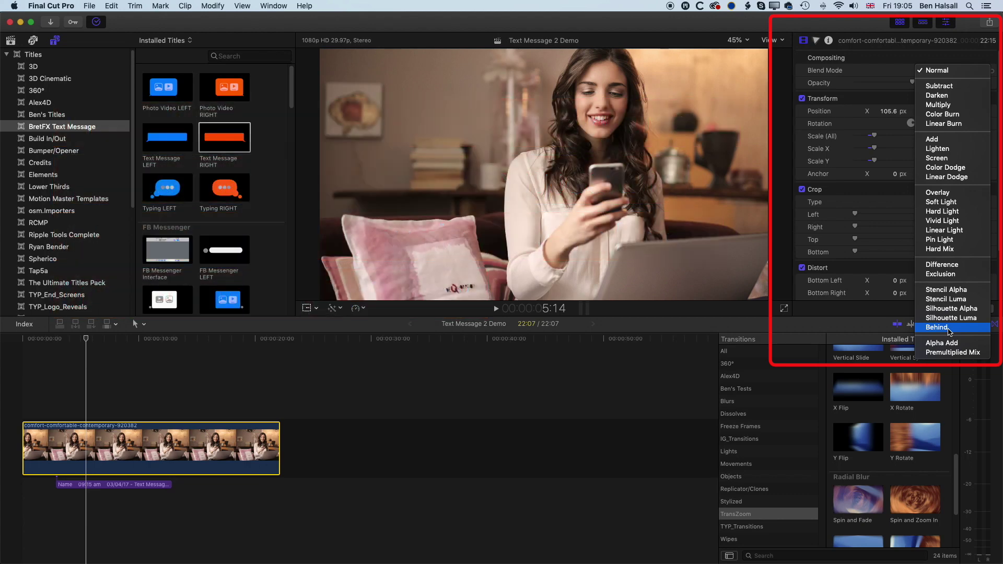
{"action": "left_click", "coordinate": [949, 331]}
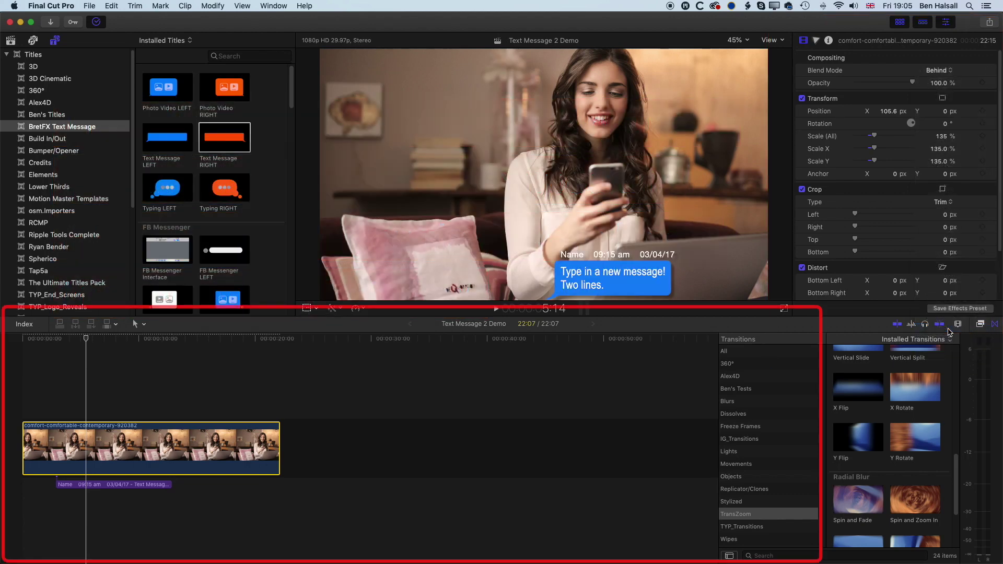
- Raise the message bubble slightly in the picture, to a Y position of about -0.41 px
{"action": "left_click", "coordinate": [102, 485]}
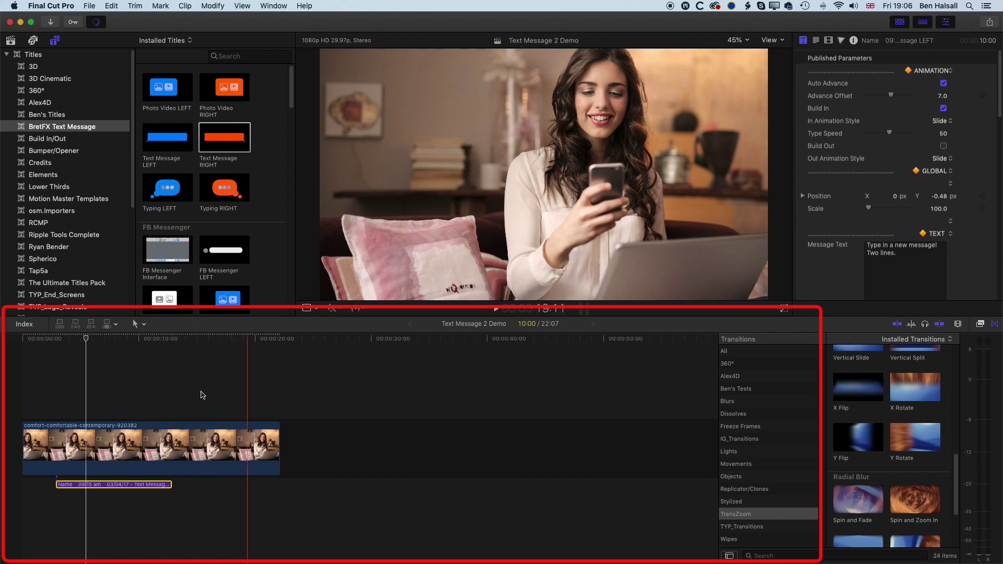
{"action": "left_click_drag", "start_coordinate": [544, 296], "coordinate": [546, 282]}
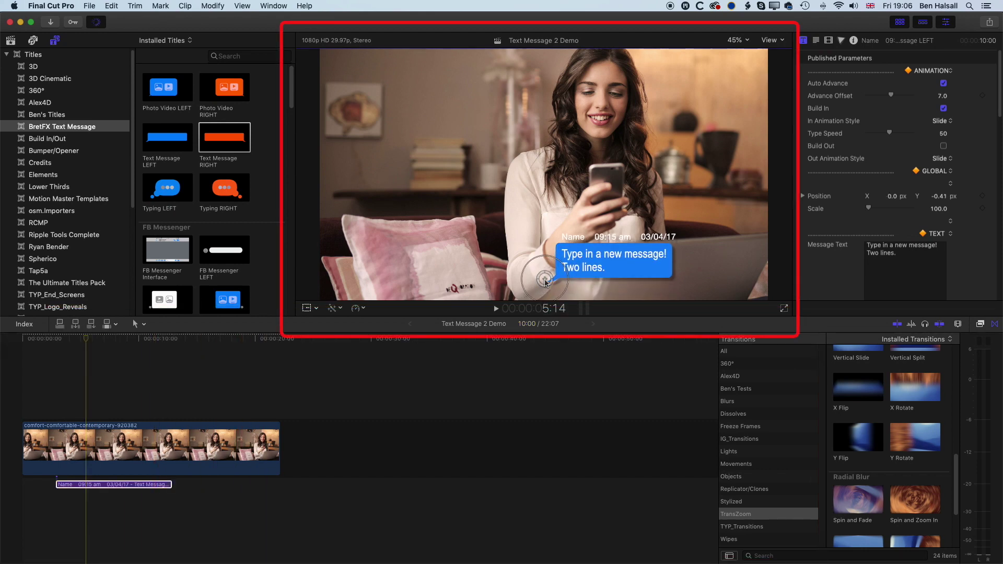
- Move the message bubble to about X -0.69, Y -0.26 px over the pillow and scale it to about 102.6
{"action": "left_click_drag", "start_coordinate": [545, 282], "coordinate": [358, 257]}
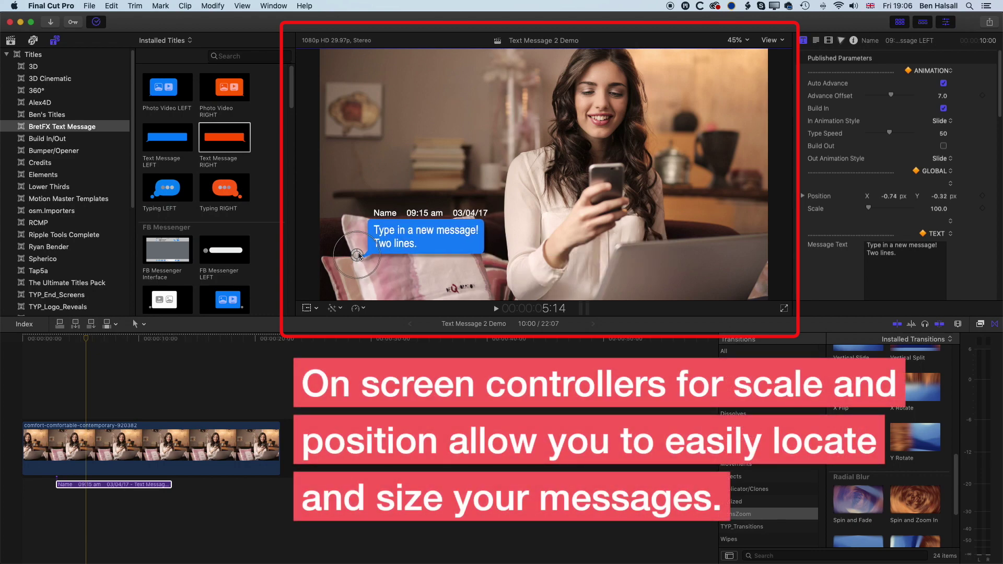
{"action": "left_click_drag", "start_coordinate": [358, 256], "coordinate": [372, 242]}
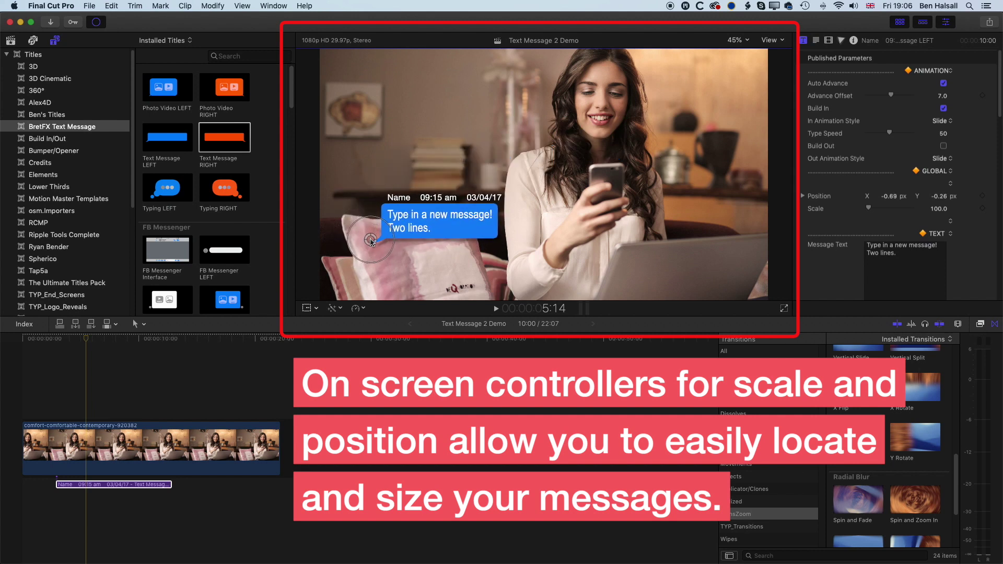
{"action": "left_click", "coordinate": [393, 254]}
{"action": "mouse_move", "coordinate": [391, 250]}
{"action": "left_mouse_down"}
{"action": "mouse_move", "coordinate": [404, 256]}
{"action": "mouse_move", "coordinate": [393, 254]}
{"action": "left_mouse_up"}
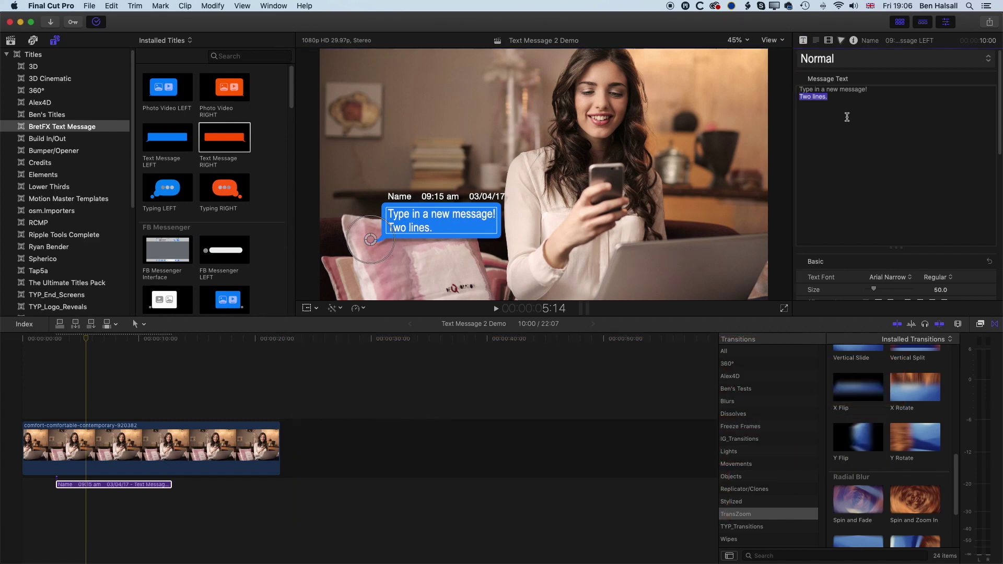
- Replace the whole message text of the Text Message LEFT title with "What are you up to?"
{"action": "left_click", "coordinate": [877, 117]}
{"action": "key", "text": "super+a"}
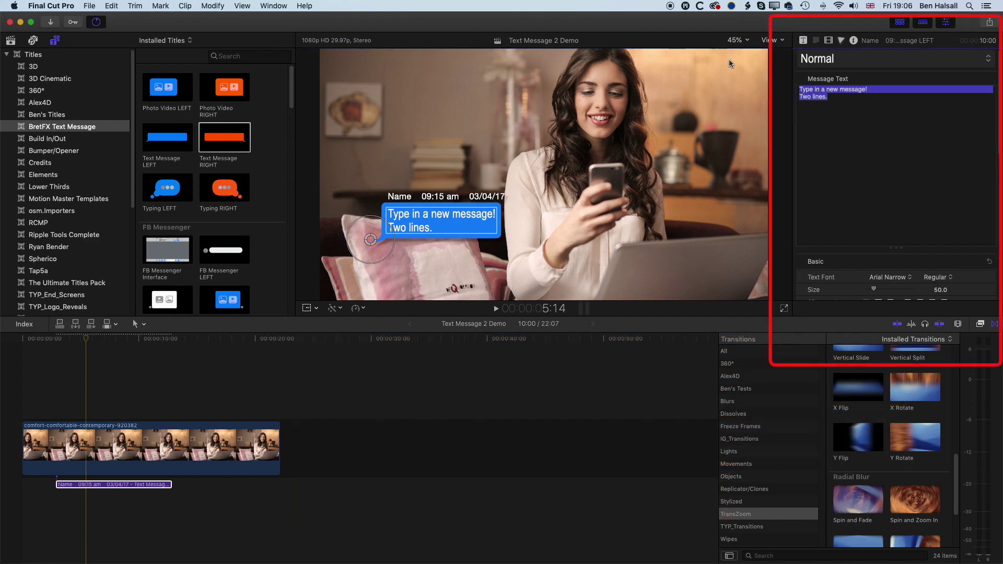
{"action": "type", "text": "What are you up to?"}
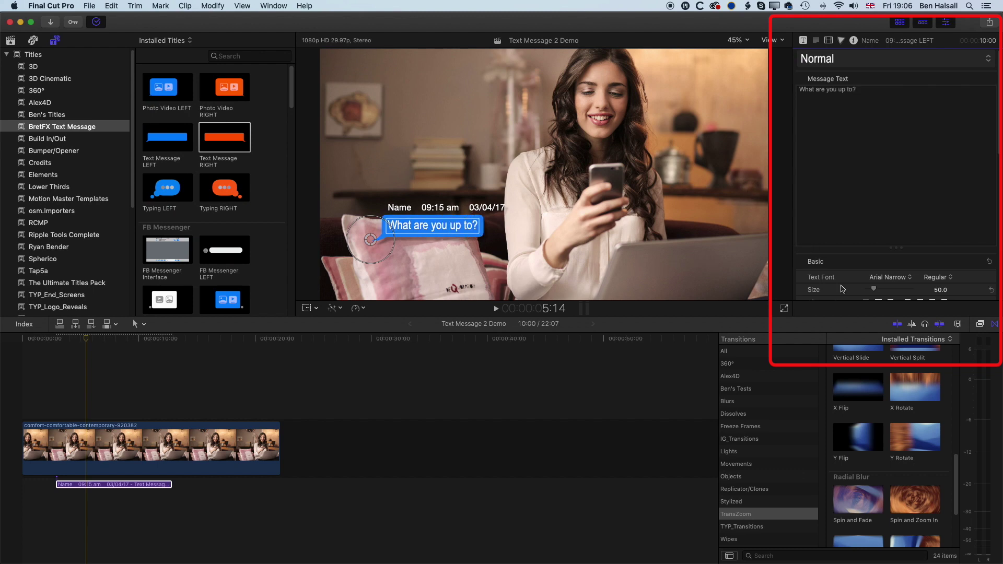
- Turn off the extra data line with name, time and date above the message bubble
{"action": "left_click", "coordinate": [805, 41]}
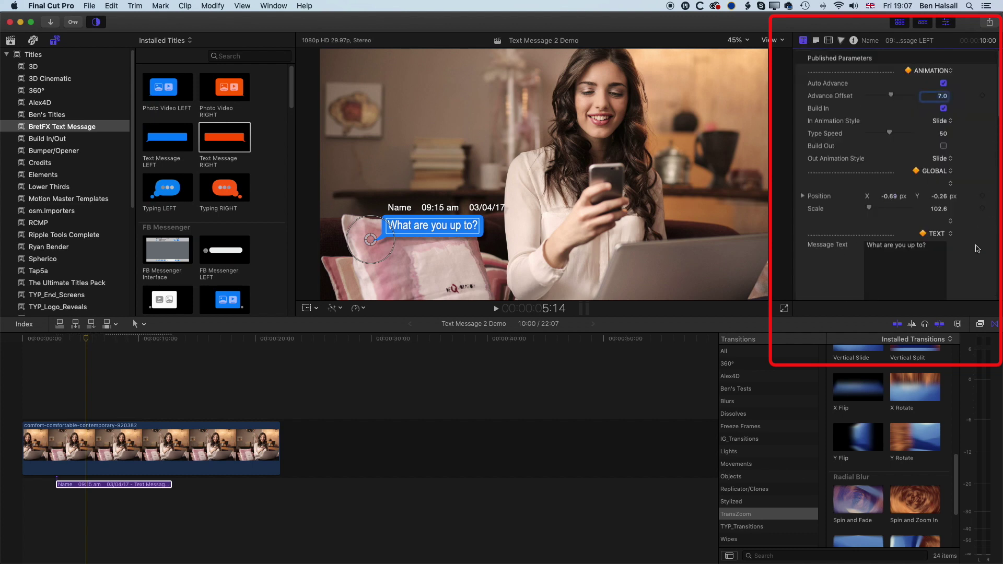
{"action": "scroll", "coordinate": [977, 249], "scroll_direction": "down", "scroll_amount": 10}
{"action": "left_click", "coordinate": [870, 208]}
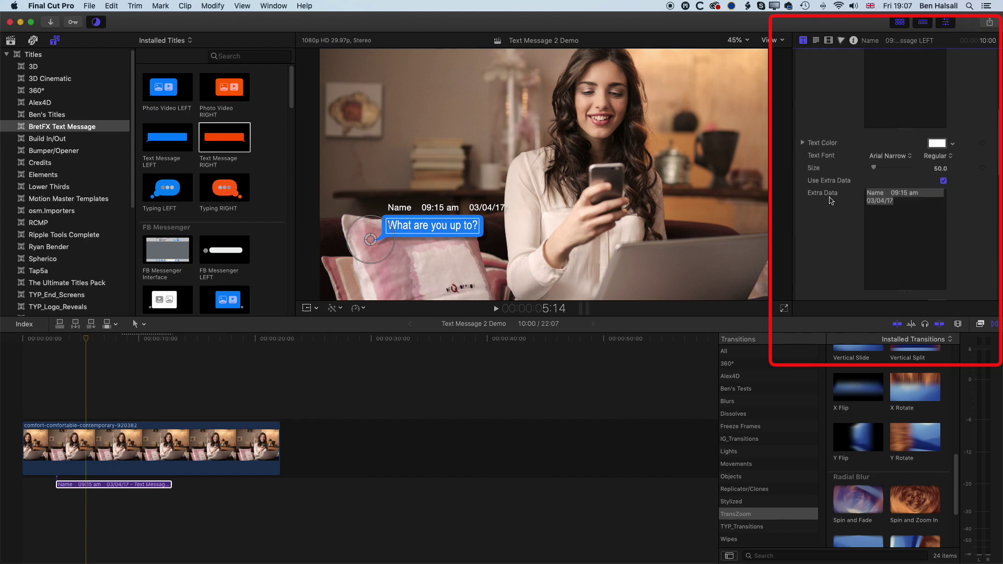
{"action": "left_click", "coordinate": [943, 181]}
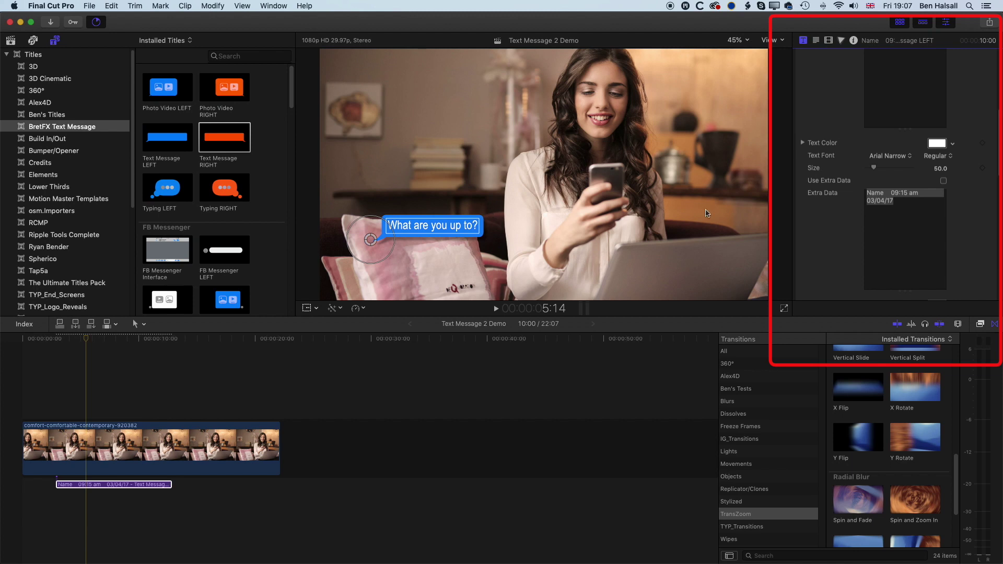
- Increase the message text size to 52
{"action": "scroll", "coordinate": [836, 114], "scroll_direction": "up", "scroll_amount": 4}
{"action": "scroll", "coordinate": [836, 120], "scroll_direction": "up", "scroll_amount": 3}
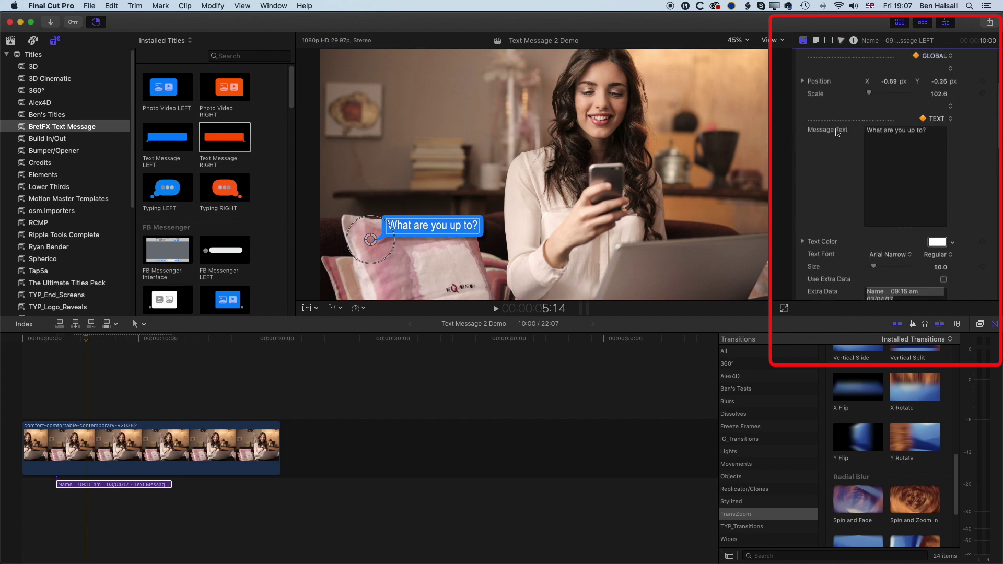
{"action": "scroll", "coordinate": [835, 157], "scroll_direction": "down", "scroll_amount": 3}
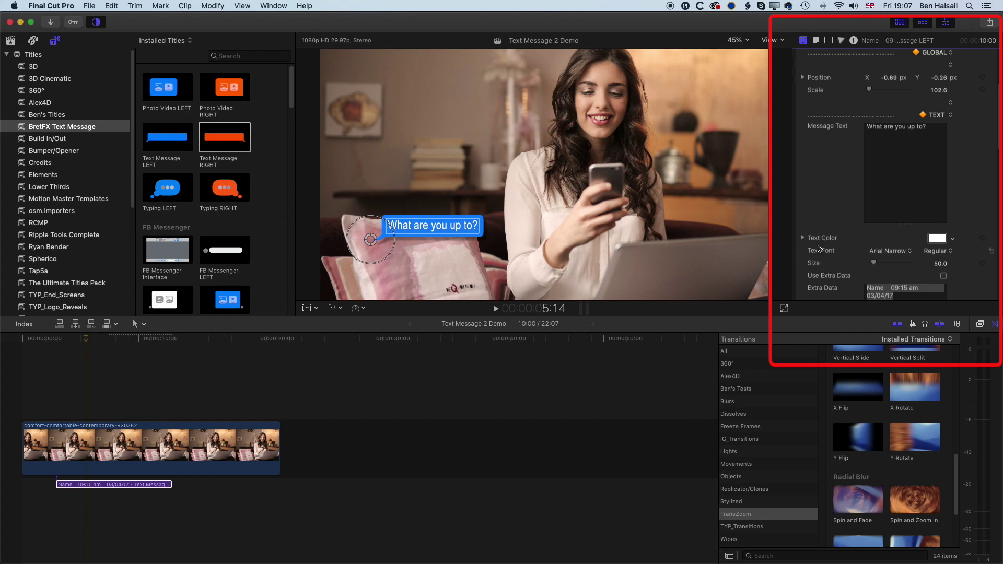
{"action": "left_click_drag", "start_coordinate": [879, 267], "coordinate": [877, 266]}
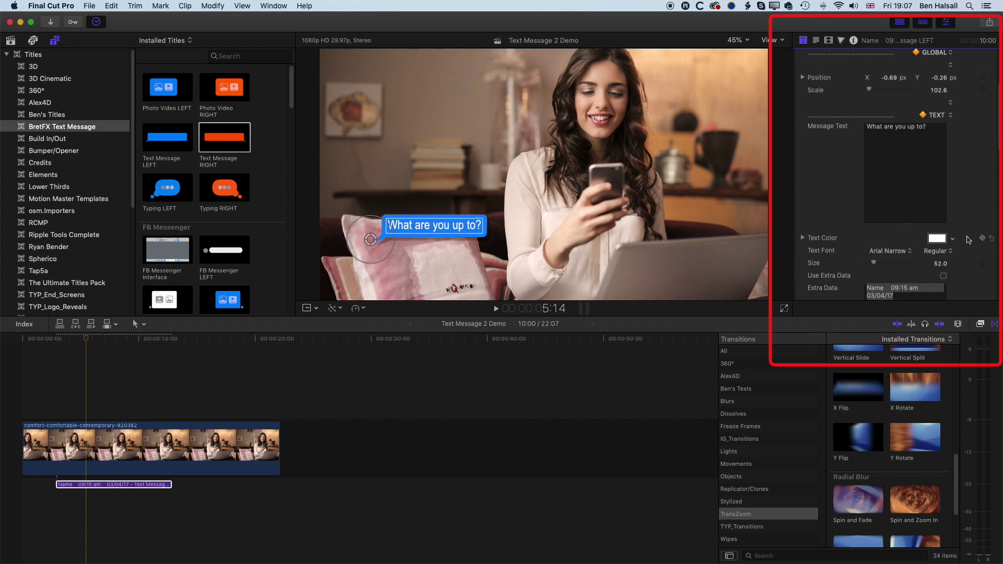
- Change the bubble color to orange, with a roundness of 9 and a transparency of about 43.43%
{"action": "scroll", "coordinate": [969, 240], "scroll_direction": "down", "scroll_amount": 5}
{"action": "scroll", "coordinate": [969, 240], "scroll_direction": "down", "scroll_amount": 7}
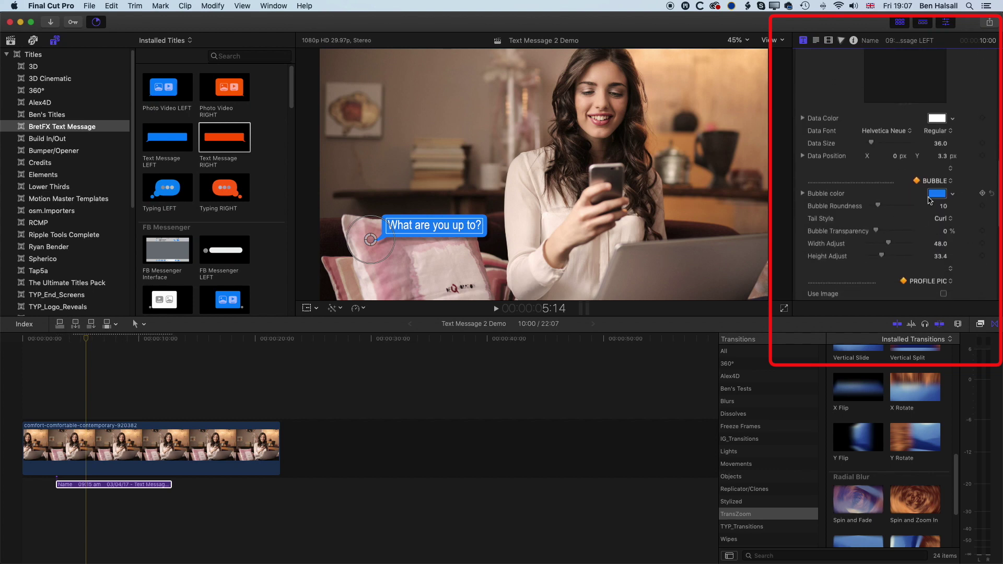
{"action": "left_click", "coordinate": [952, 195]}
{"action": "left_click_drag", "start_coordinate": [921, 207], "coordinate": [892, 233]}
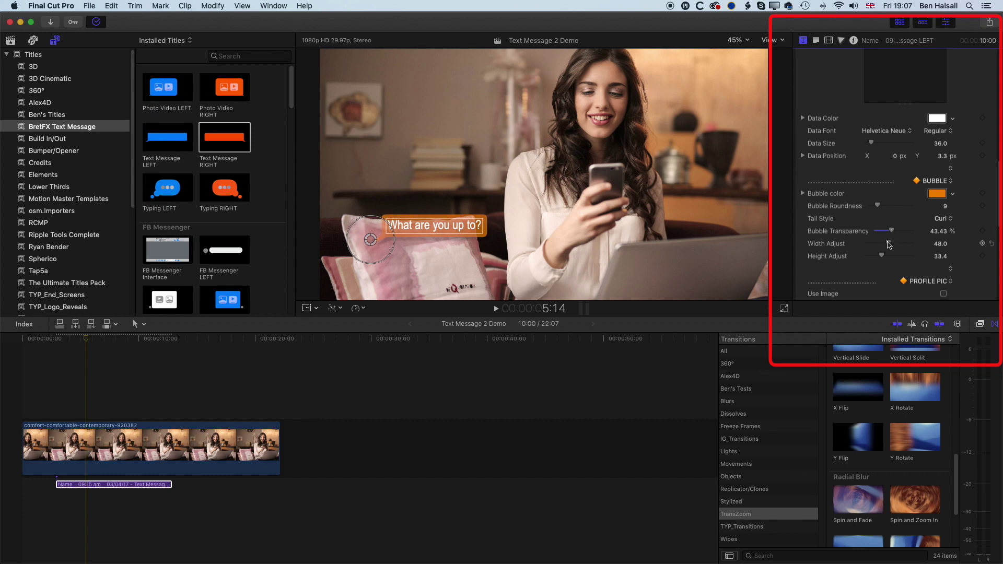
- Set the bubble's width adjustment to 56 and its transparency to 0%
{"action": "left_click_drag", "start_coordinate": [890, 245], "coordinate": [891, 245]}
{"action": "scroll", "coordinate": [915, 235], "scroll_direction": "down", "scroll_amount": 4}
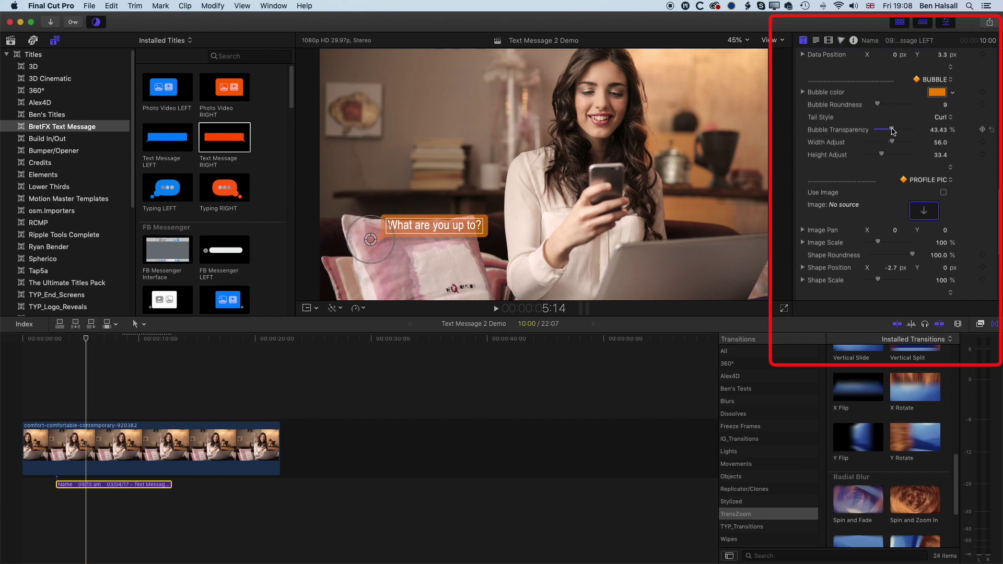
{"action": "left_click_drag", "start_coordinate": [892, 131], "coordinate": [861, 130]}
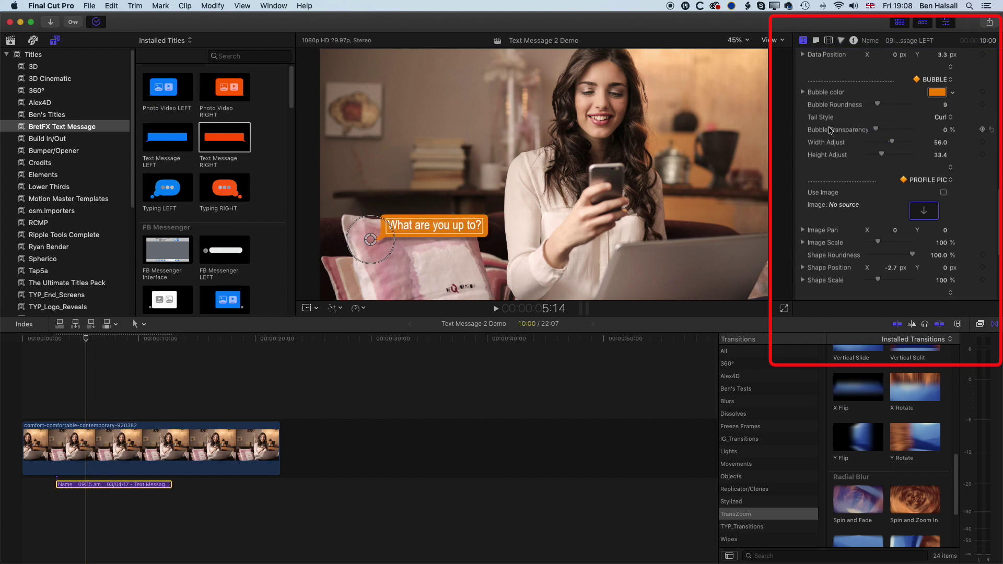
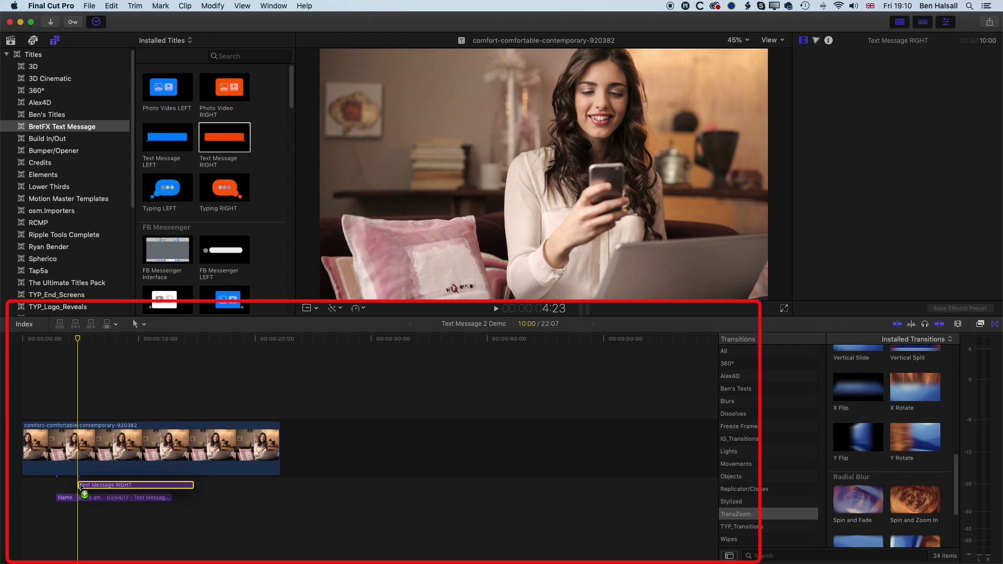
- Place a Text Message RIGHT title beneath the photo clip at about 4:23 and move its bubble to about X 0.04, Y -0.36 px
{"action": "left_click", "coordinate": [81, 491]}
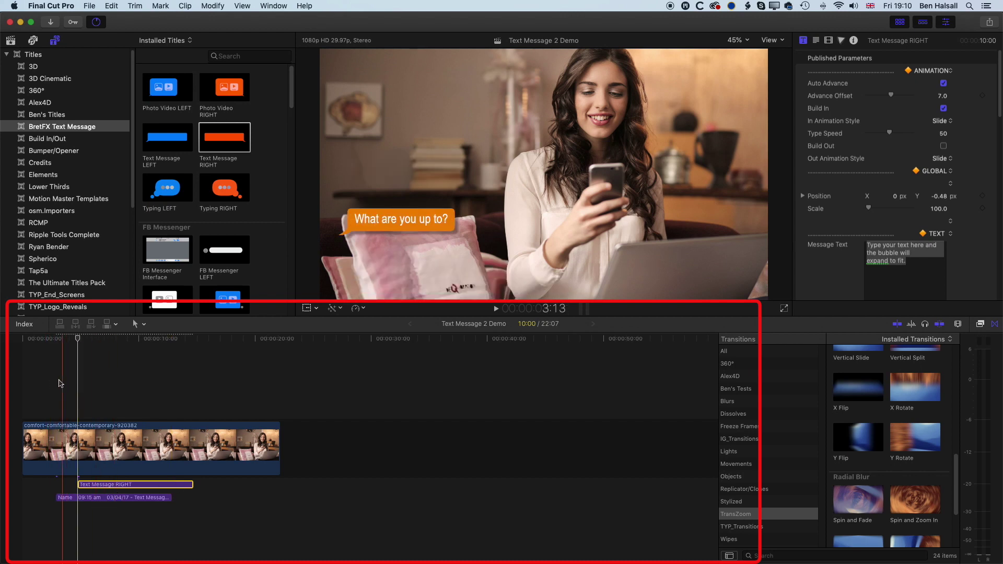
{"action": "key", "text": "space"}
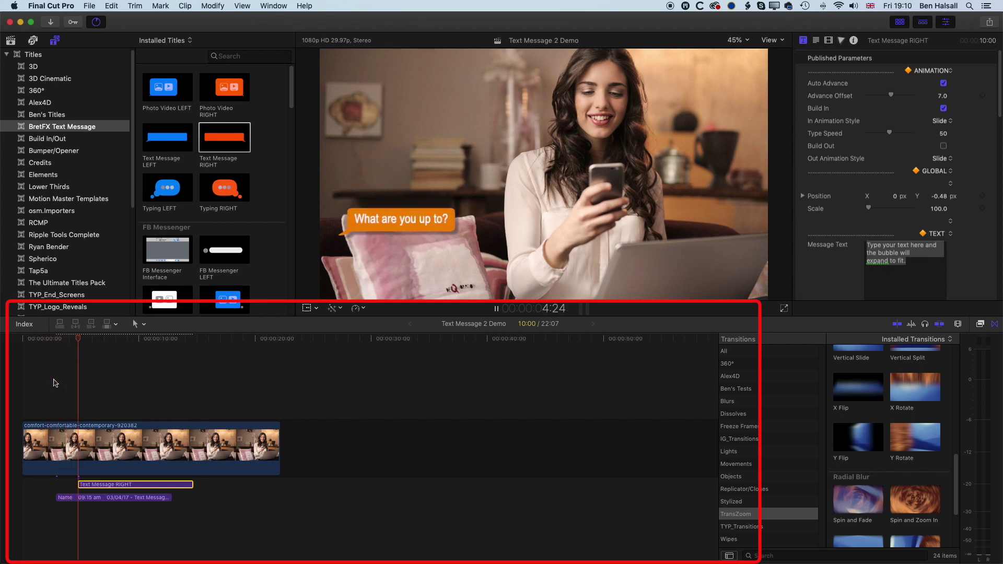
{"action": "key", "text": "space"}
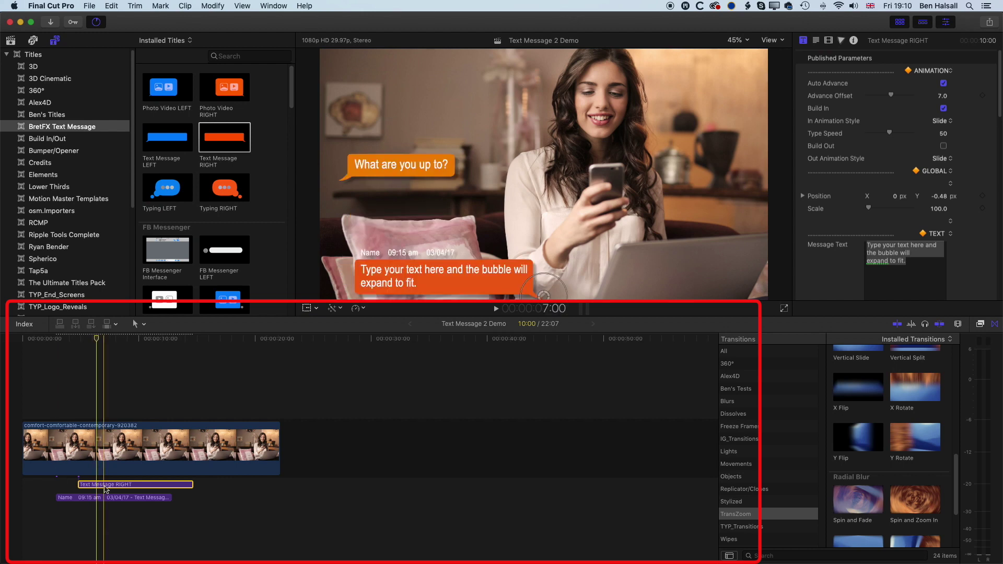
{"action": "left_click_drag", "start_coordinate": [546, 295], "coordinate": [558, 270]}
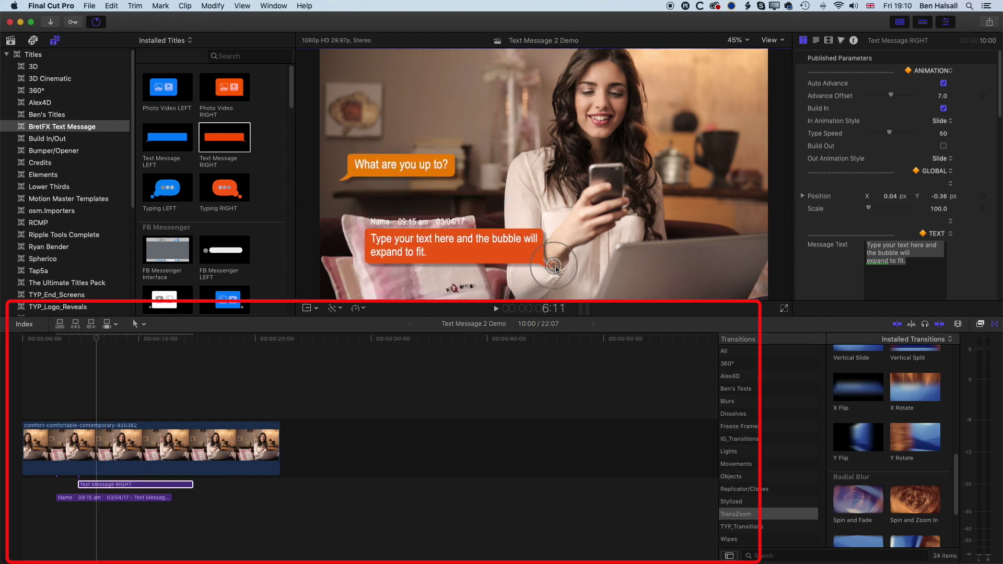
- Reposition the "What are you up to?" bubble to about X -0.83, Y -0.34 px and play back the animation from its start
{"action": "left_click", "coordinate": [86, 497]}
{"action": "left_click", "coordinate": [78, 338]}
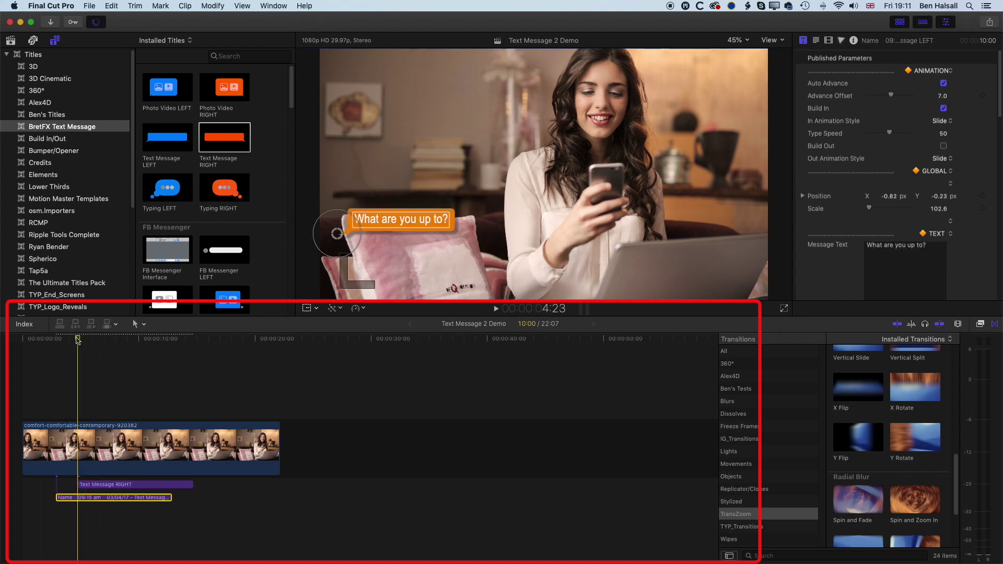
{"action": "left_click", "coordinate": [72, 339]}
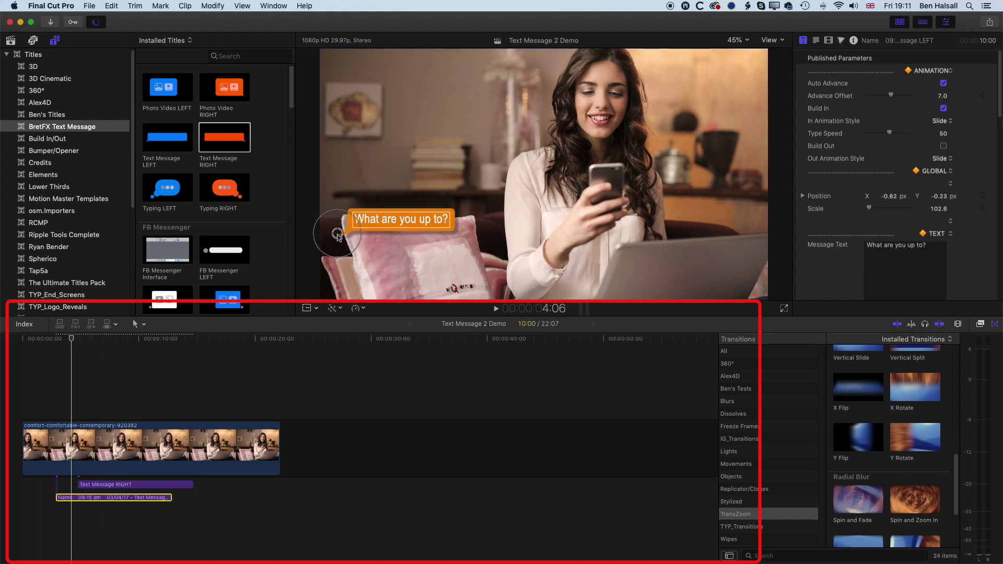
{"action": "left_click_drag", "start_coordinate": [71, 338], "coordinate": [60, 341]}
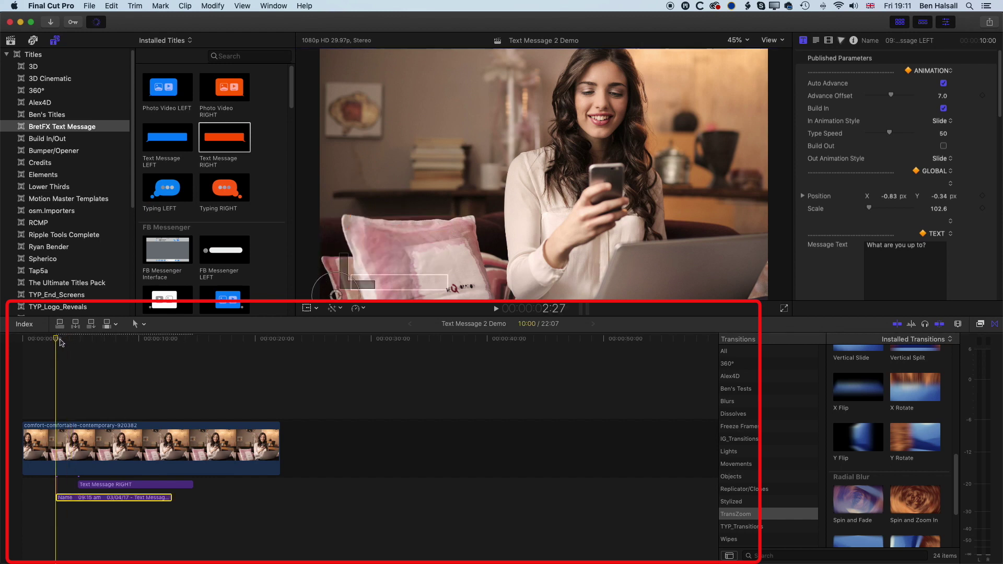
{"action": "key", "text": "space"}
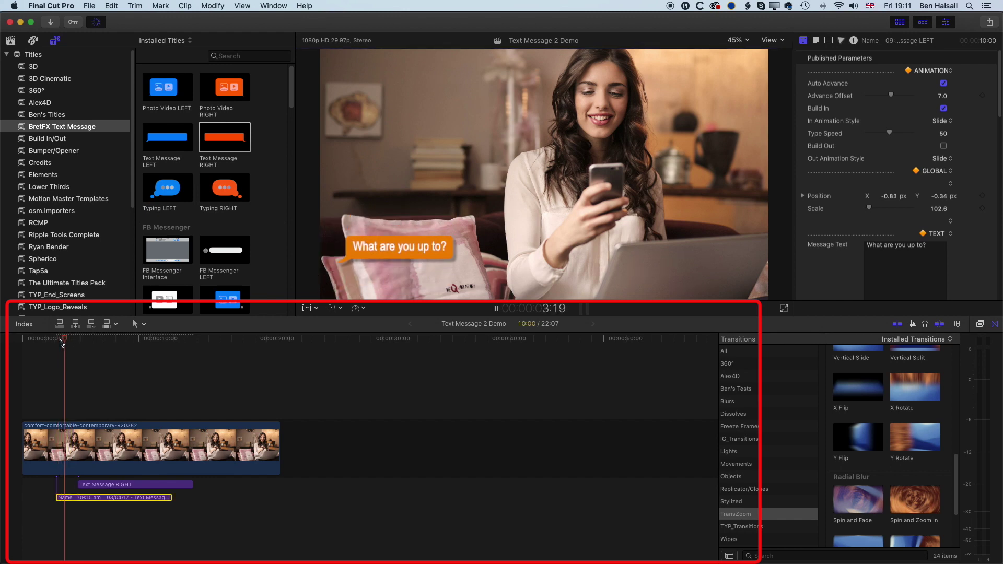
- Change the Text Message RIGHT bubble color to green and extend the Text Message LEFT title to end together with it
{"action": "left_click", "coordinate": [116, 485]}
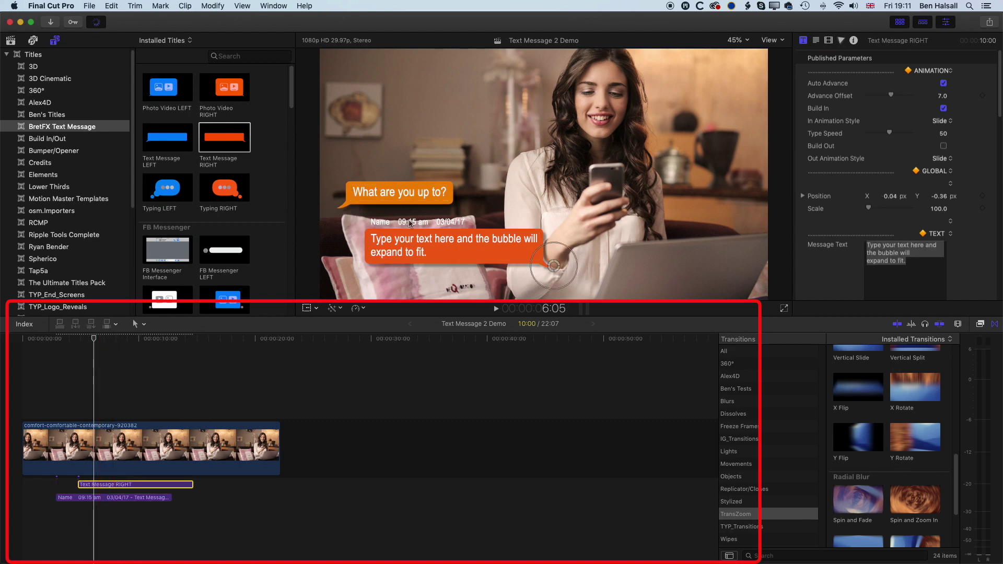
{"action": "scroll", "coordinate": [936, 220], "scroll_direction": "down", "scroll_amount": 10}
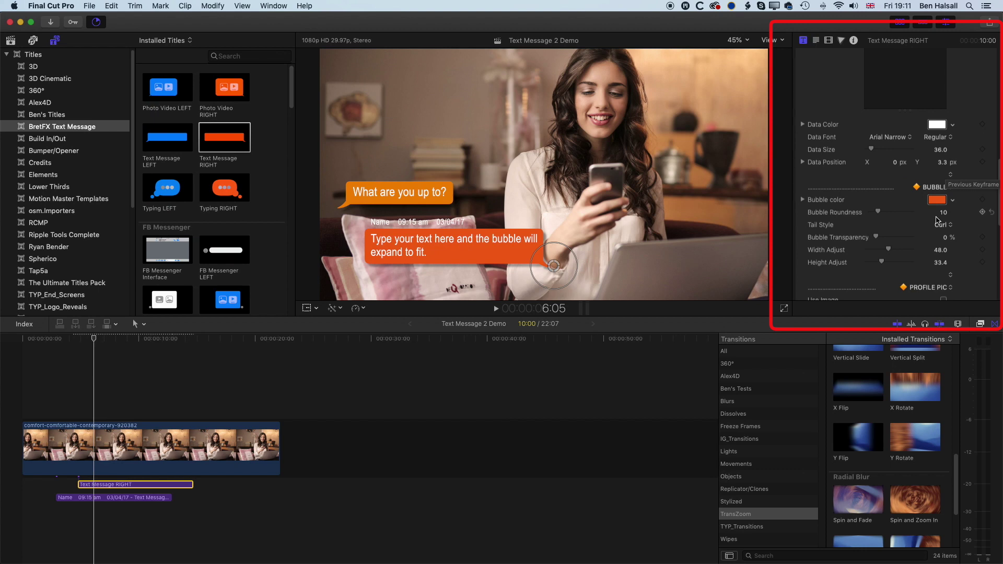
{"action": "left_click", "coordinate": [937, 201]}
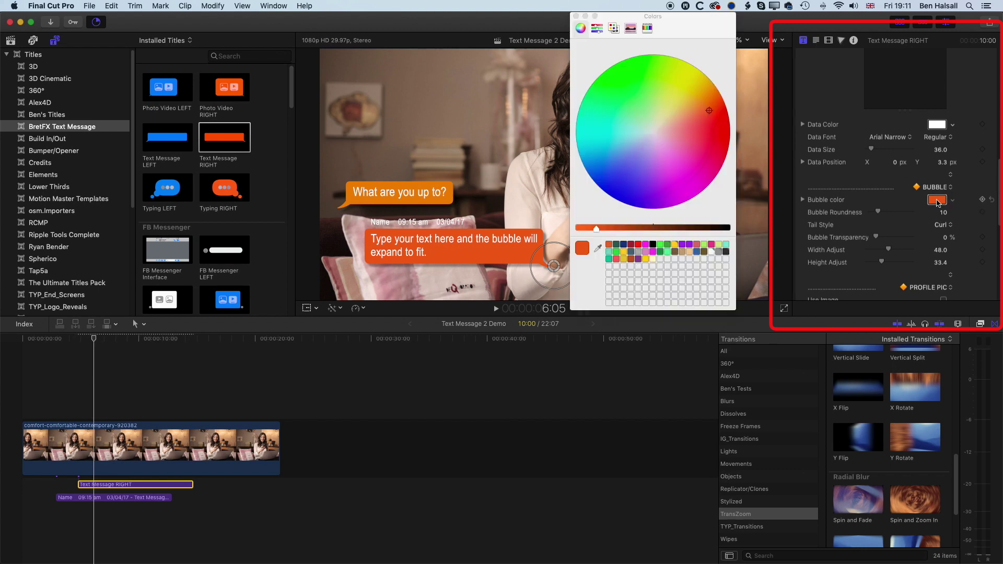
{"action": "left_click", "coordinate": [609, 260]}
{"action": "left_click", "coordinate": [577, 16]}
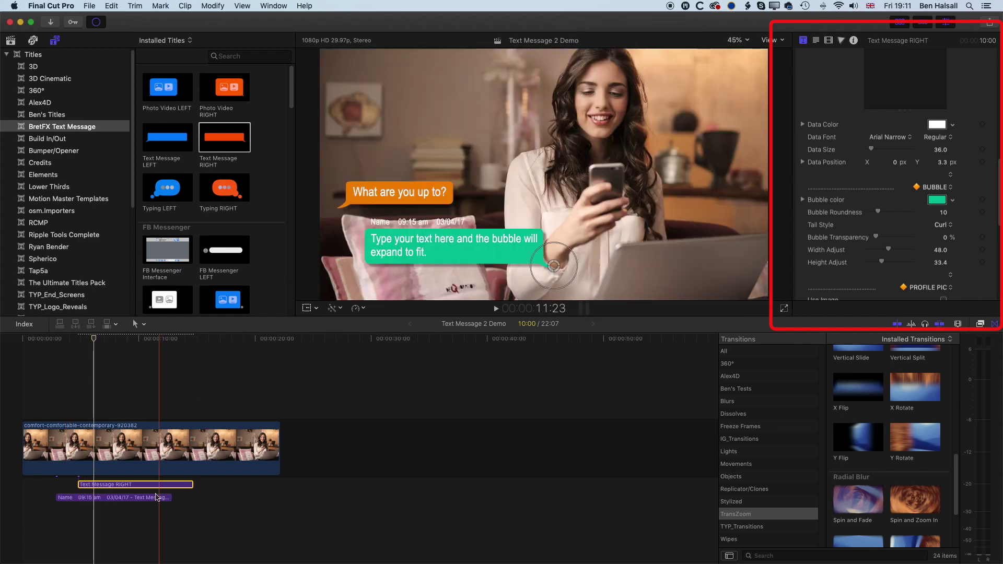
{"action": "left_click_drag", "start_coordinate": [172, 497], "coordinate": [193, 497]}
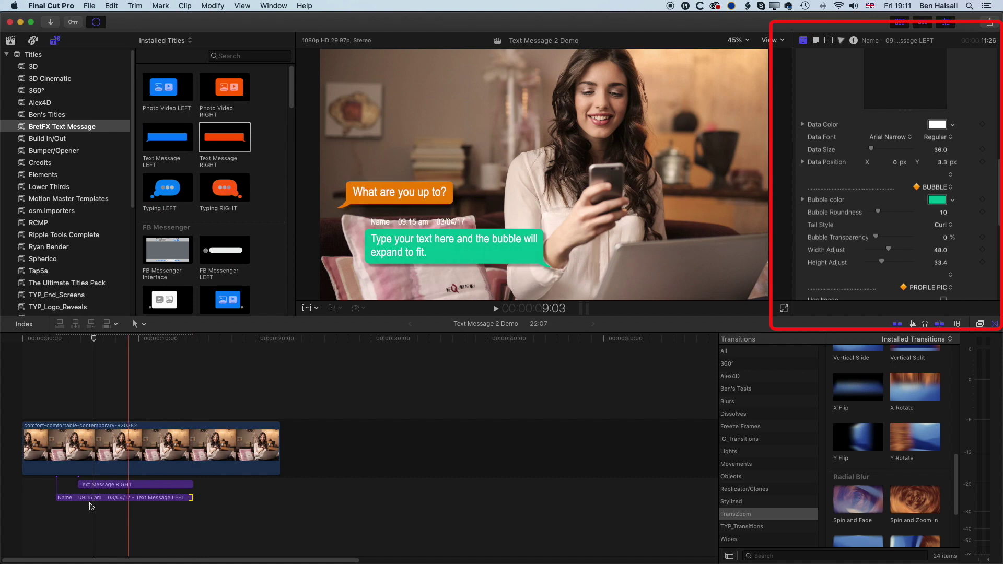
- Replace the Text Message RIGHT message with "On a surf trip in Mexico... check out this video!", breaking the line before "this video!"
{"action": "left_click", "coordinate": [103, 486]}
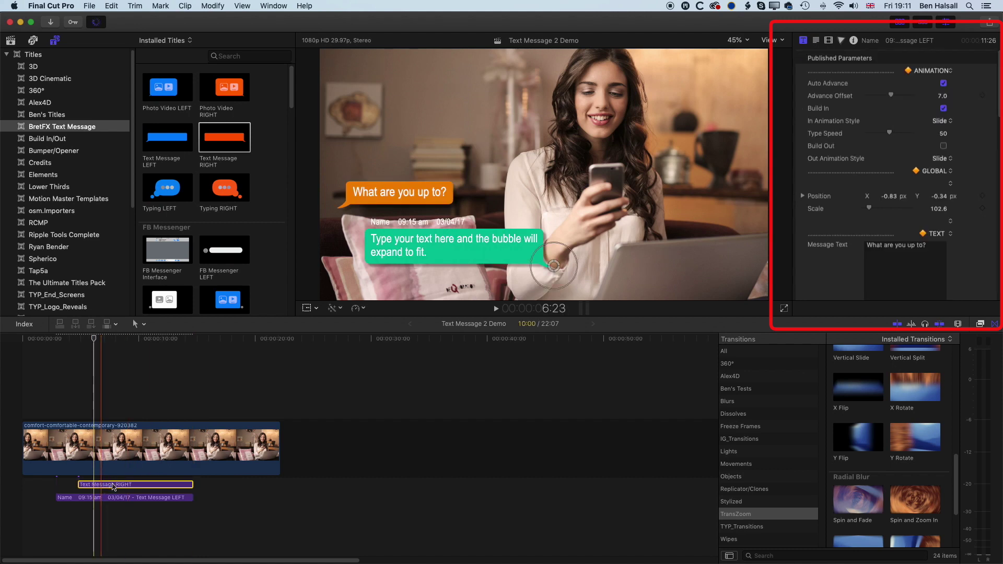
{"action": "left_click", "coordinate": [925, 261]}
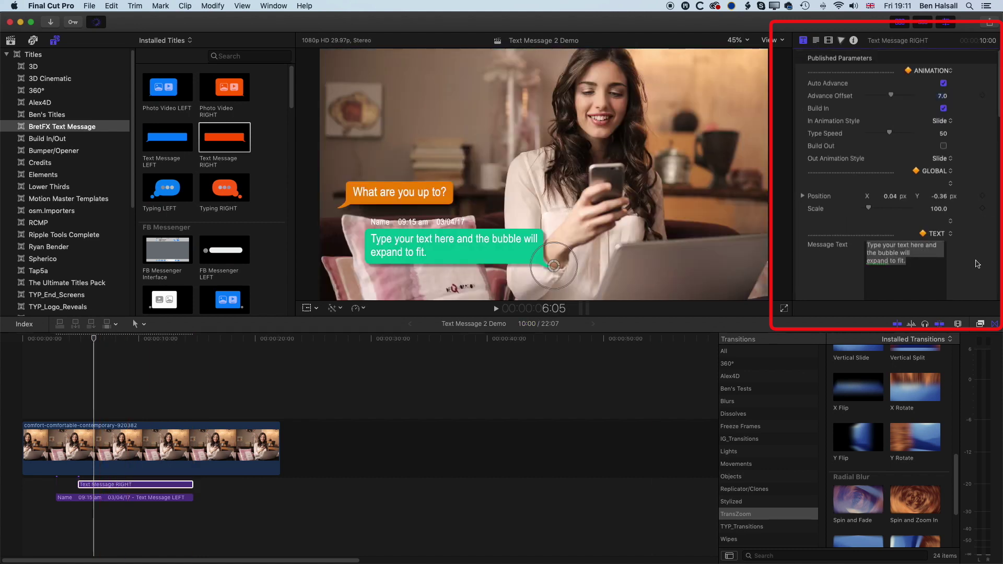
{"action": "left_click", "coordinate": [925, 264]}
{"action": "key", "text": "super+a"}
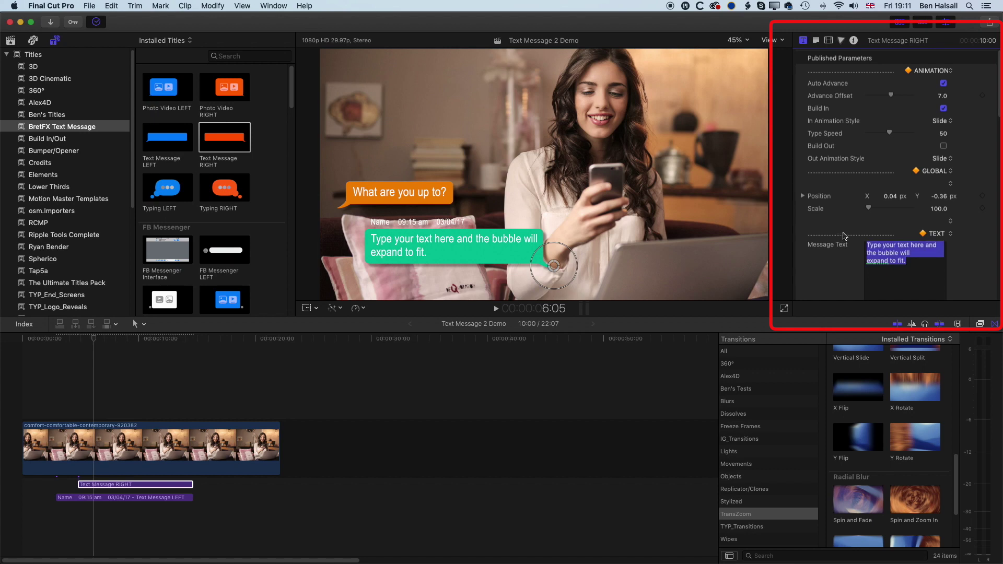
{"action": "type", "text": "On a surf trip in"}
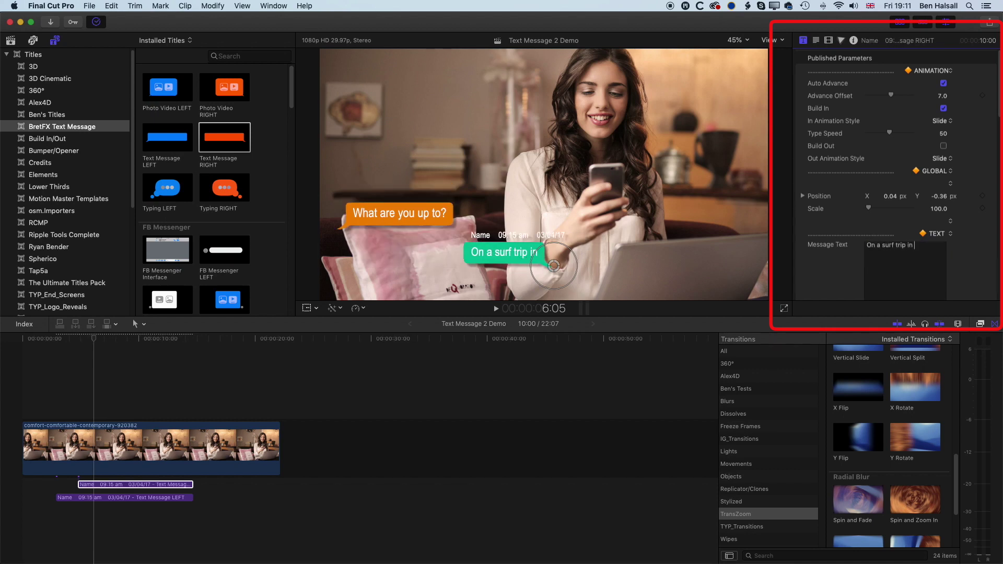
{"action": "type", "text": " Mexico... check"}
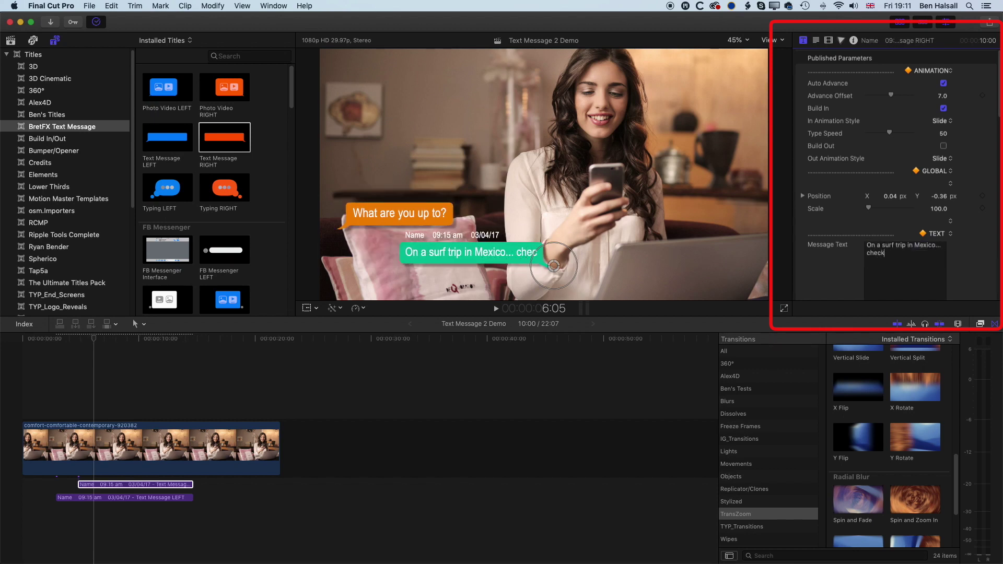
{"action": "type", "text": " out this video!"}
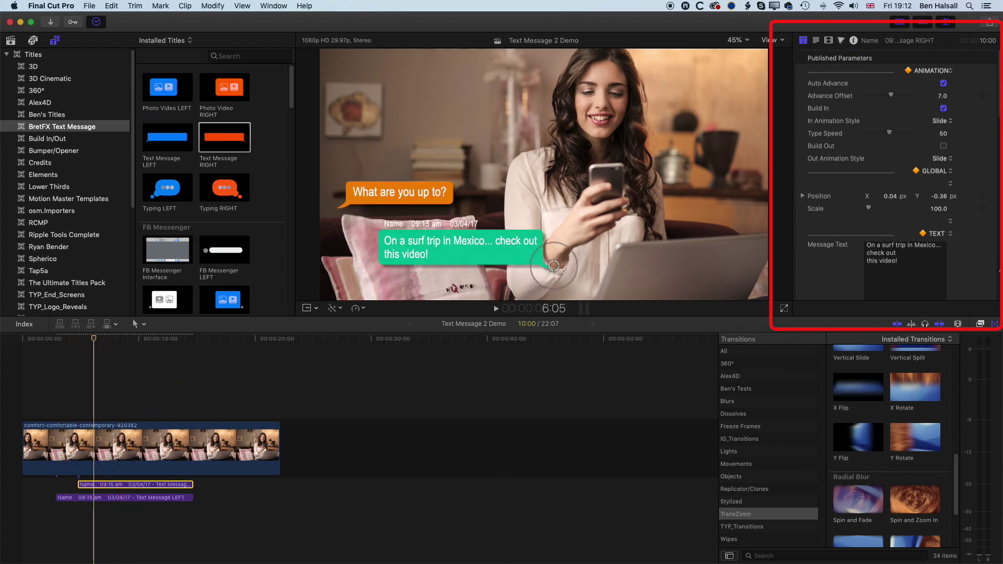
- Turn off Use Extra Data for the Text Message RIGHT title and move its bubble to about X 0.03, Y -0.33 px
{"action": "scroll", "coordinate": [972, 263], "scroll_direction": "down", "scroll_amount": 5}
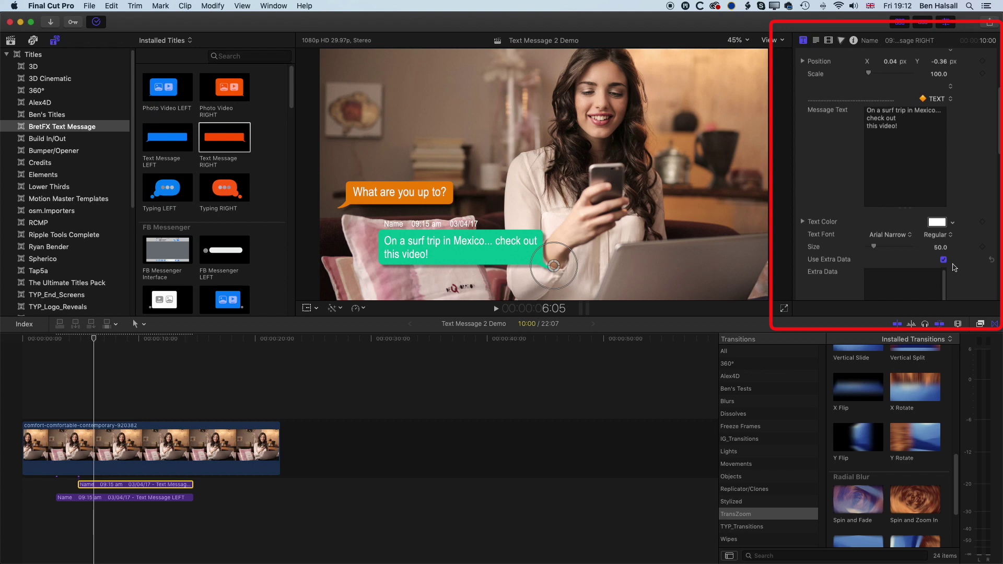
{"action": "left_click", "coordinate": [945, 261]}
{"action": "left_click", "coordinate": [945, 260]}
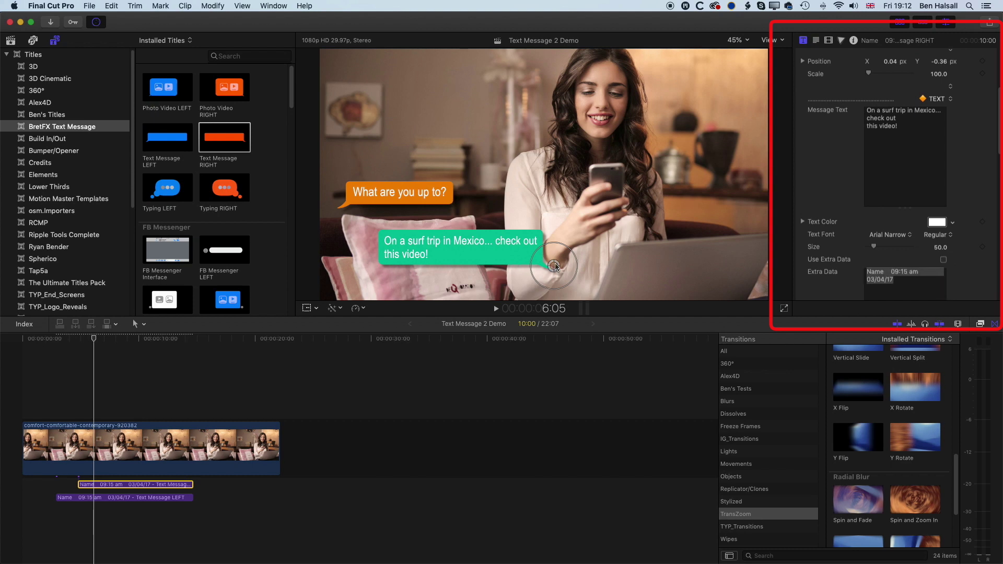
{"action": "left_click", "coordinate": [101, 337]}
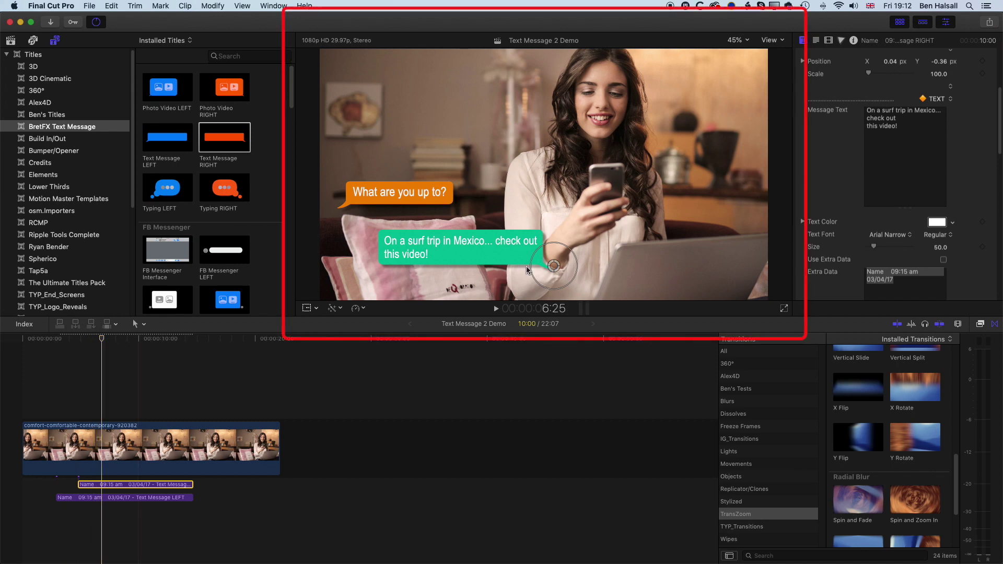
{"action": "left_click_drag", "start_coordinate": [554, 269], "coordinate": [555, 259]}
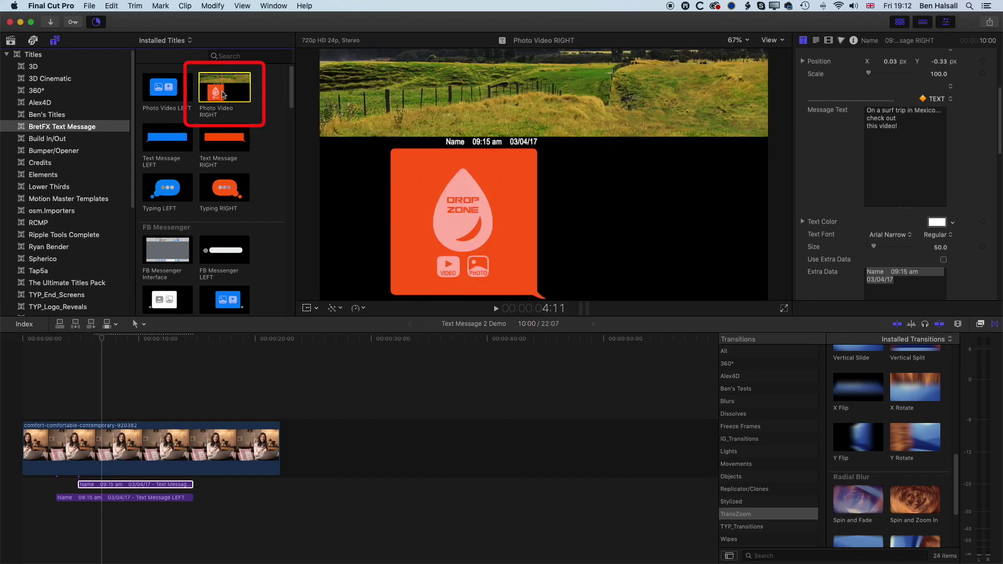
- Place a Photo Video RIGHT title beneath the photo clip at about 6:25 and move its bubble to about X 0.02, Y -0.32 px
{"action": "left_click_drag", "start_coordinate": [222, 93], "coordinate": [96, 343]}
{"action": "key", "text": "space"}
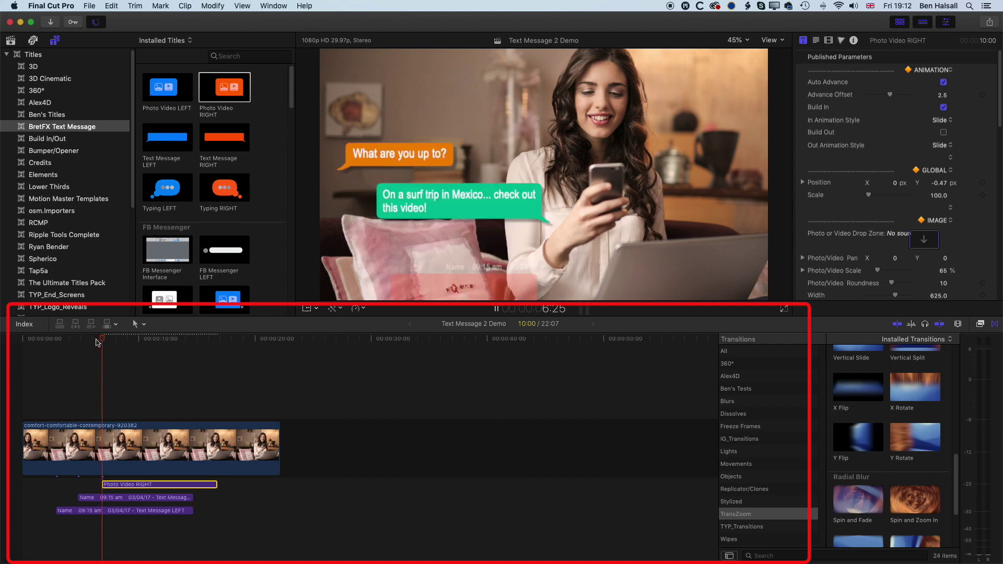
{"action": "key", "text": "space"}
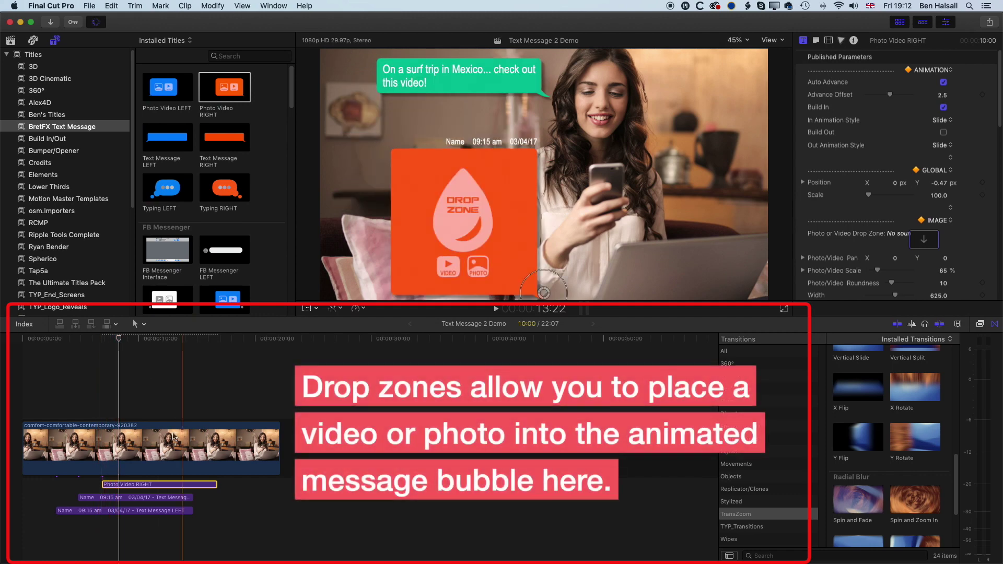
{"action": "left_click_drag", "start_coordinate": [120, 341], "coordinate": [130, 342]}
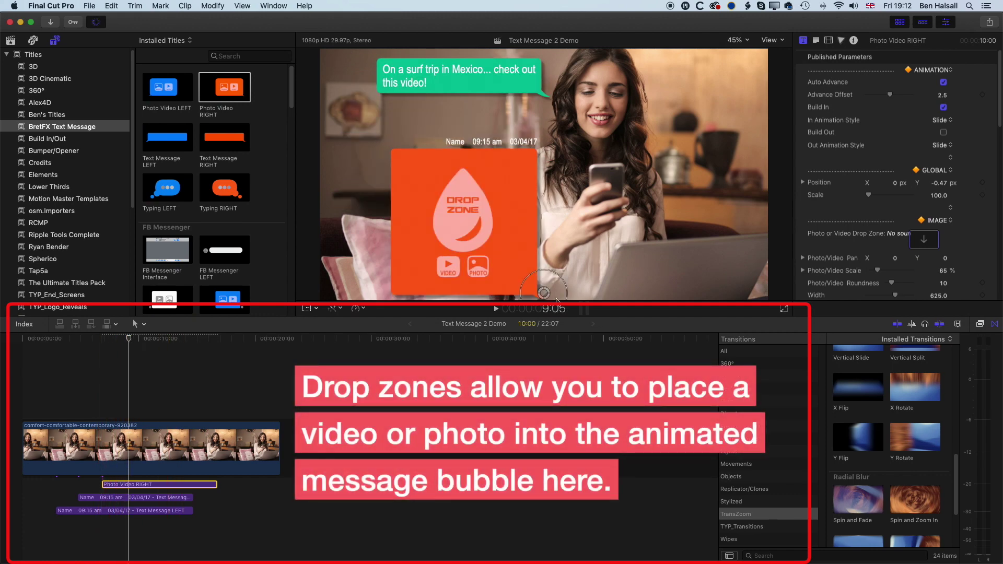
{"action": "left_click_drag", "start_coordinate": [548, 297], "coordinate": [555, 261]}
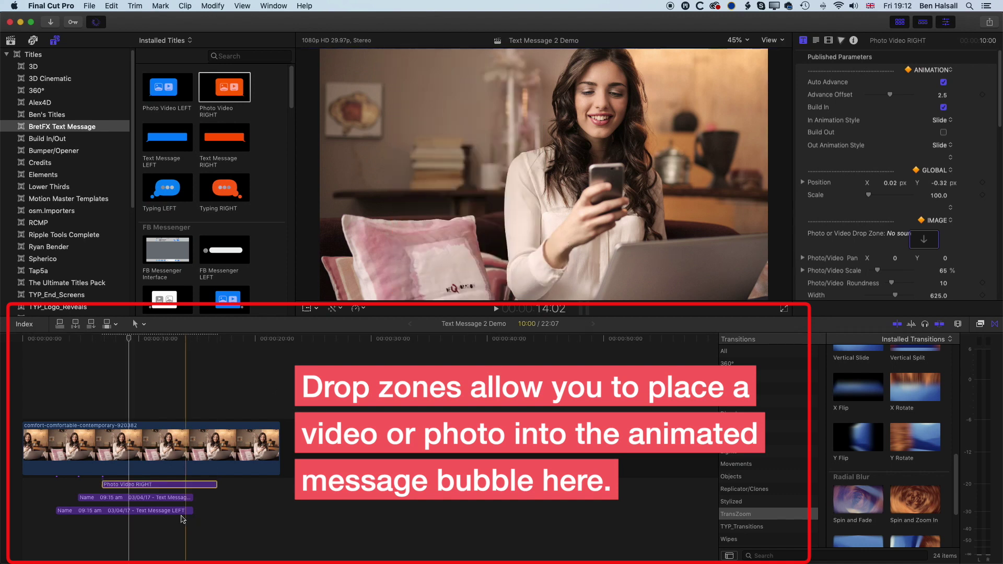
- Try a yellow swatch as the Text Message RIGHT bubble color and restore the green swatch
{"action": "left_click", "coordinate": [125, 498]}
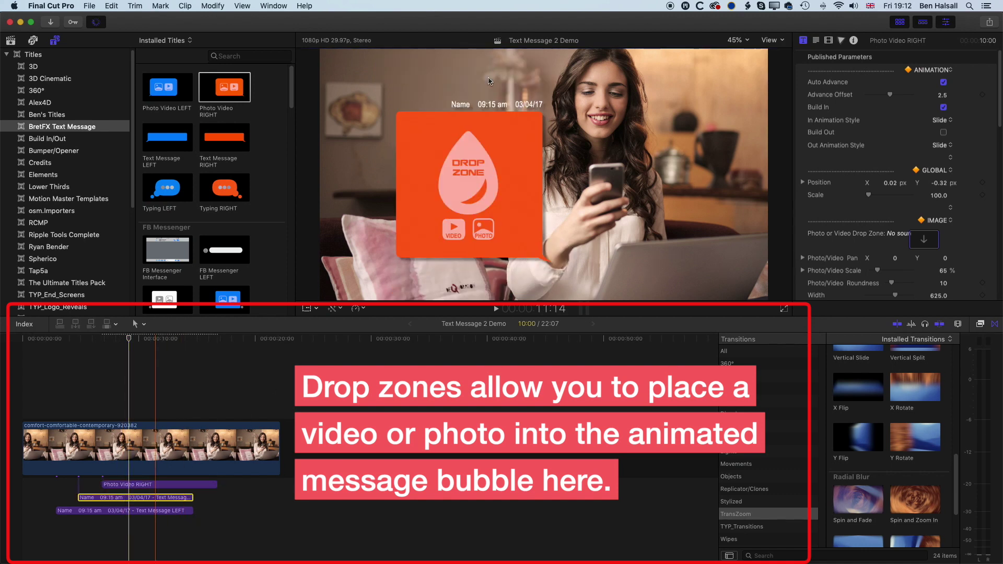
{"action": "left_click", "coordinate": [102, 341]}
{"action": "left_click_drag", "start_coordinate": [102, 341], "coordinate": [95, 340]}
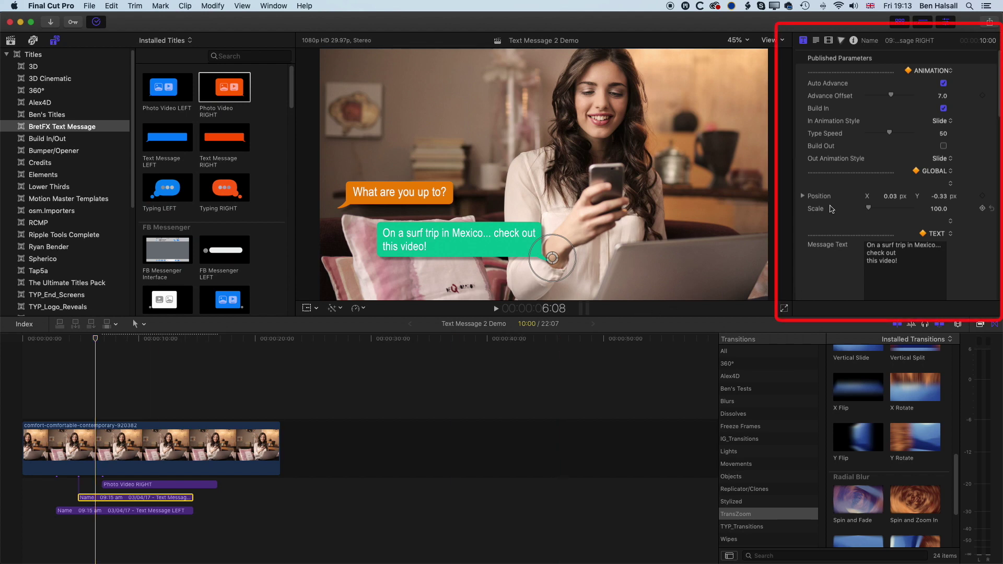
{"action": "scroll", "coordinate": [989, 257], "scroll_direction": "down", "scroll_amount": 15}
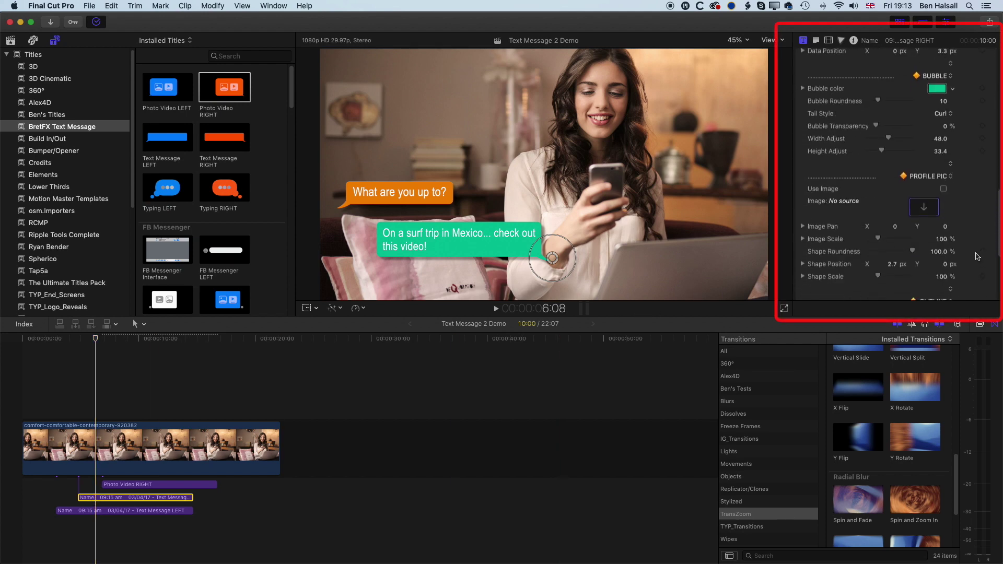
{"action": "scroll", "coordinate": [993, 133], "scroll_direction": "up", "scroll_amount": 5}
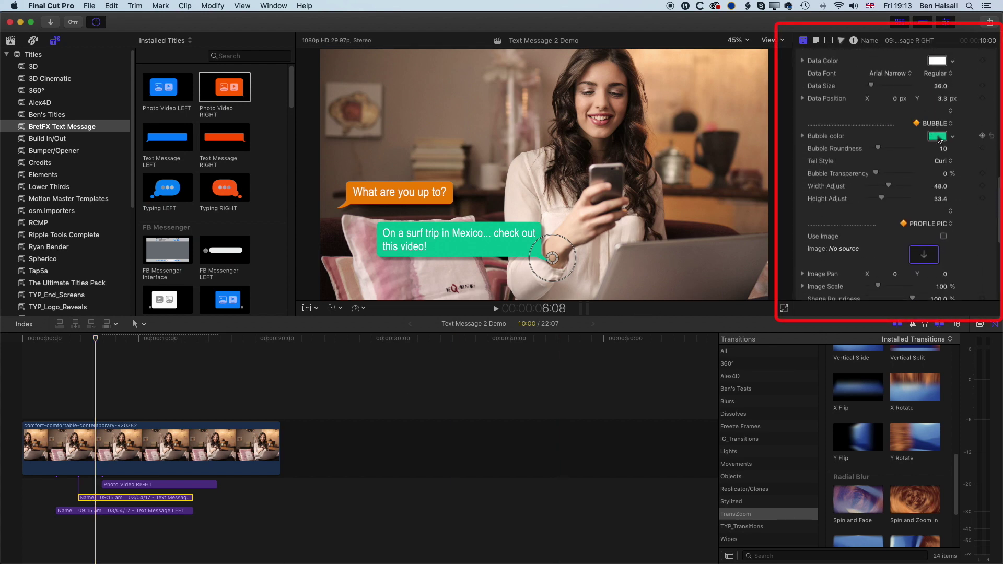
{"action": "left_click", "coordinate": [938, 137]}
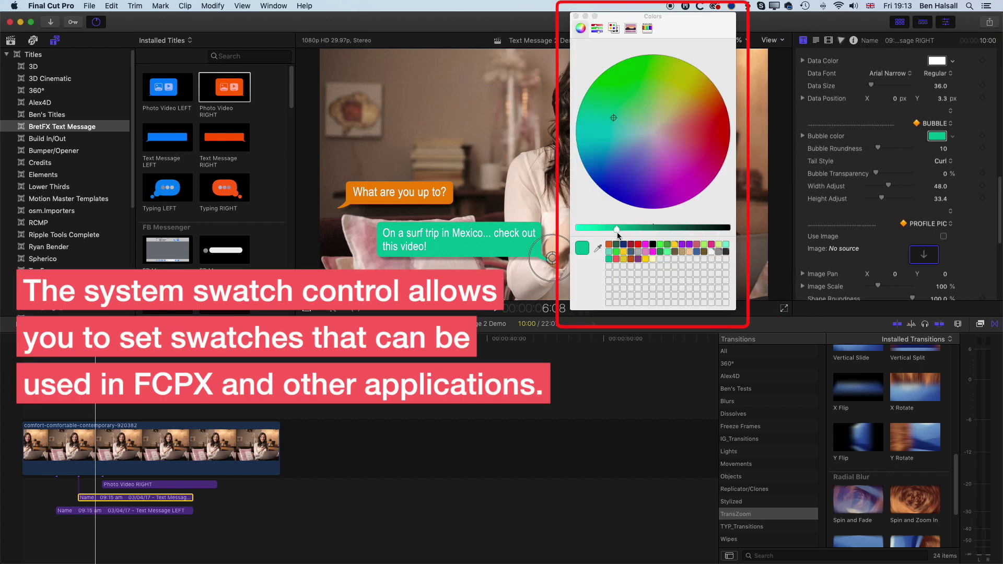
{"action": "left_click_drag", "start_coordinate": [584, 252], "coordinate": [664, 263]}
{"action": "left_click_drag", "start_coordinate": [664, 262], "coordinate": [594, 250]}
{"action": "left_click", "coordinate": [646, 259]}
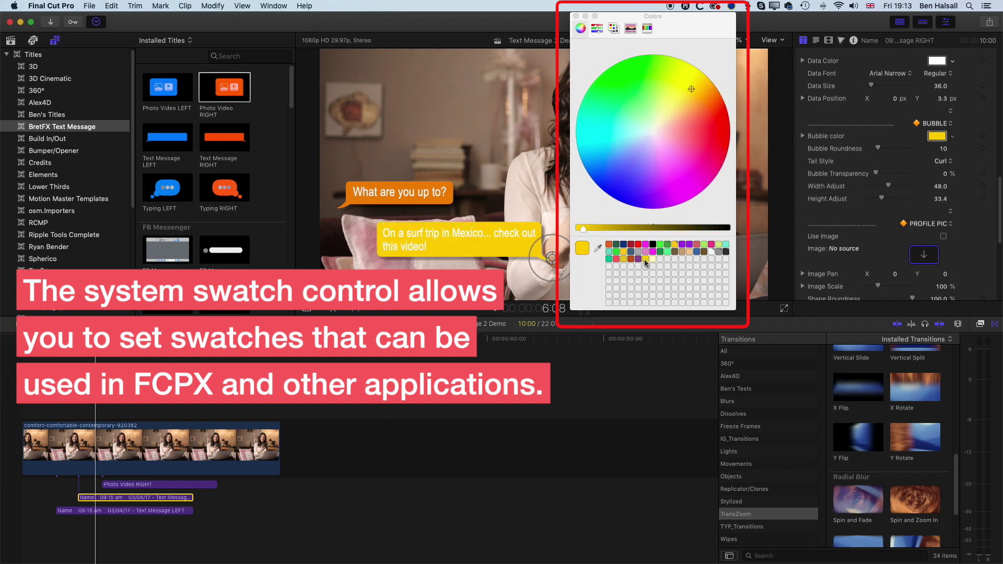
{"action": "left_click", "coordinate": [608, 259]}
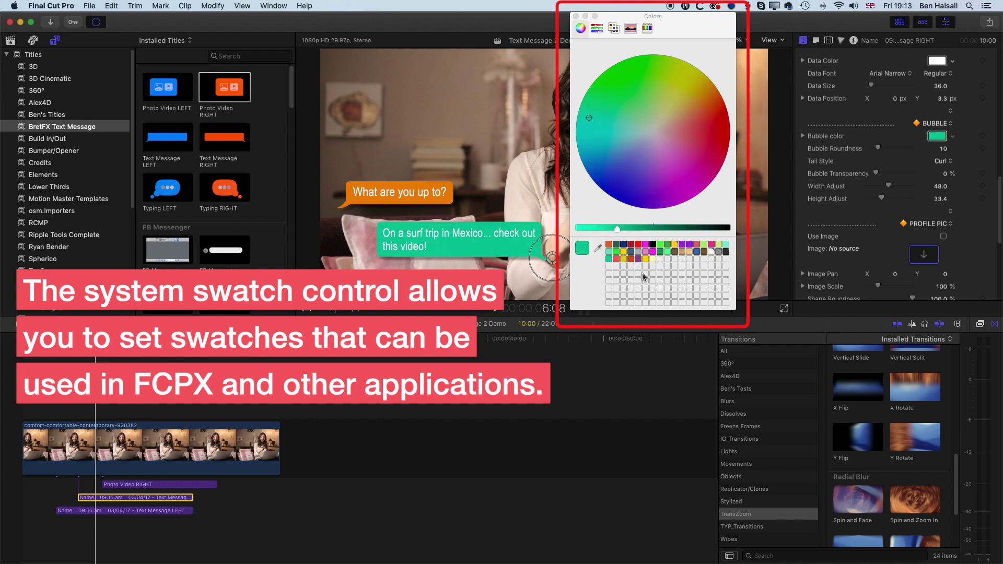
{"action": "left_click", "coordinate": [577, 16]}
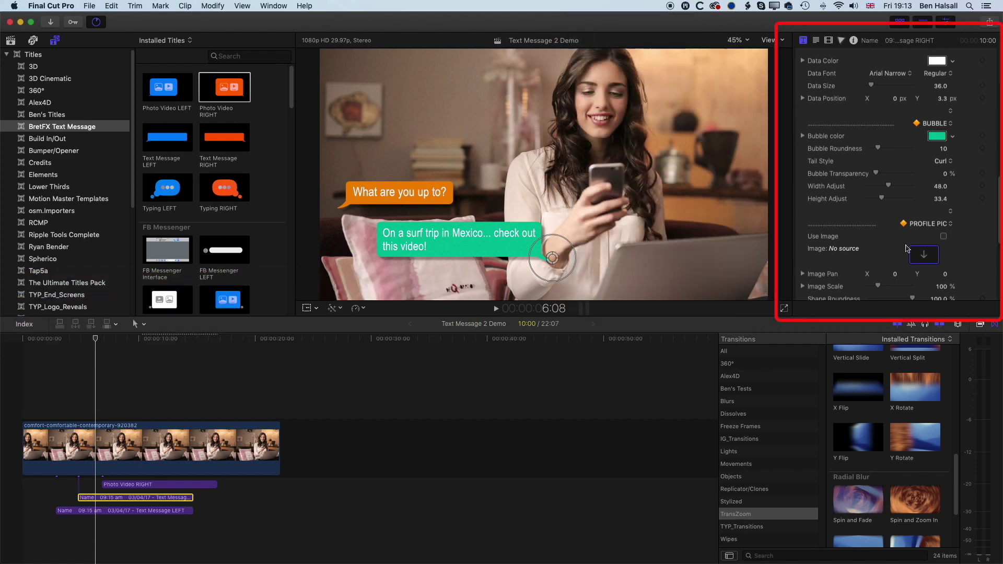
{"action": "left_click", "coordinate": [954, 138]}
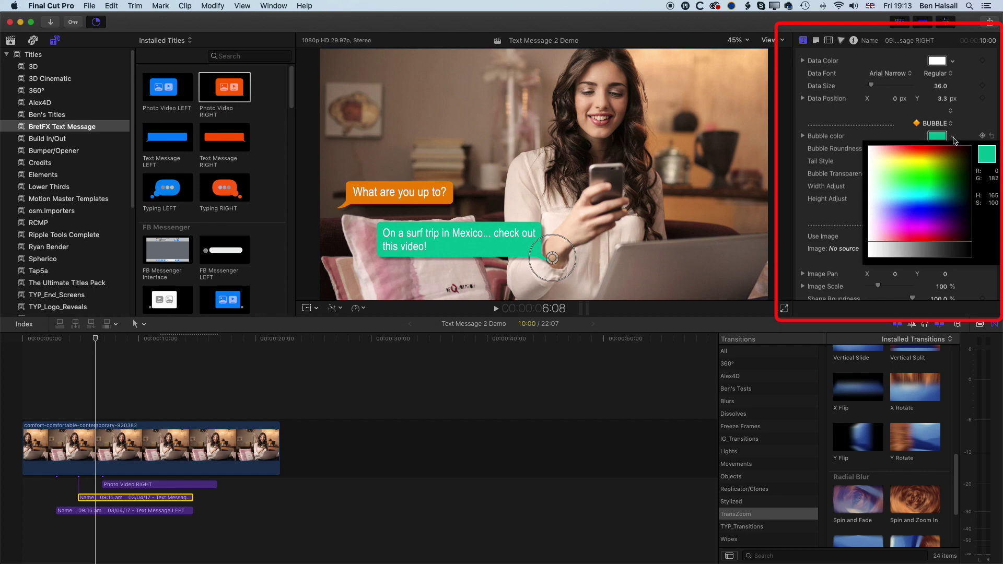
{"action": "left_click", "coordinate": [959, 140]}
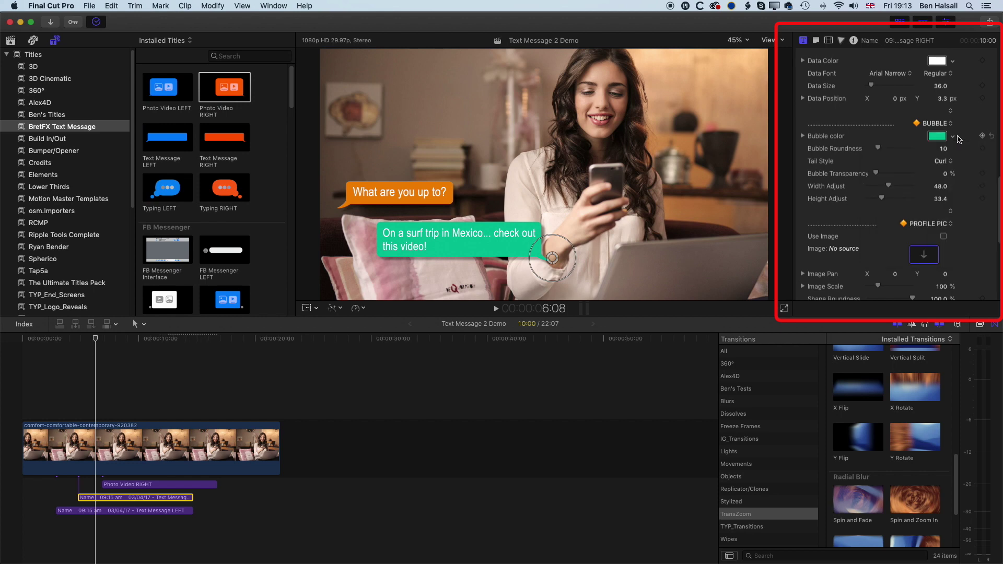
- Nudge the Photo Video RIGHT bubble to about X 0.03, Y -0.32 px and reduce its height to 386
{"action": "left_click", "coordinate": [101, 339]}
{"action": "left_click", "coordinate": [125, 340]}
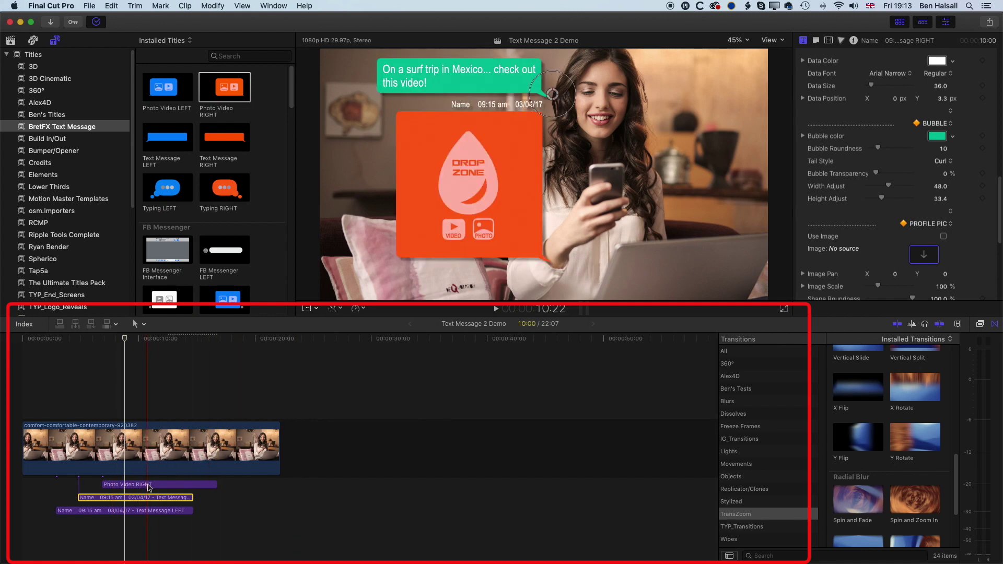
{"action": "left_click", "coordinate": [149, 484]}
{"action": "left_click", "coordinate": [551, 257]}
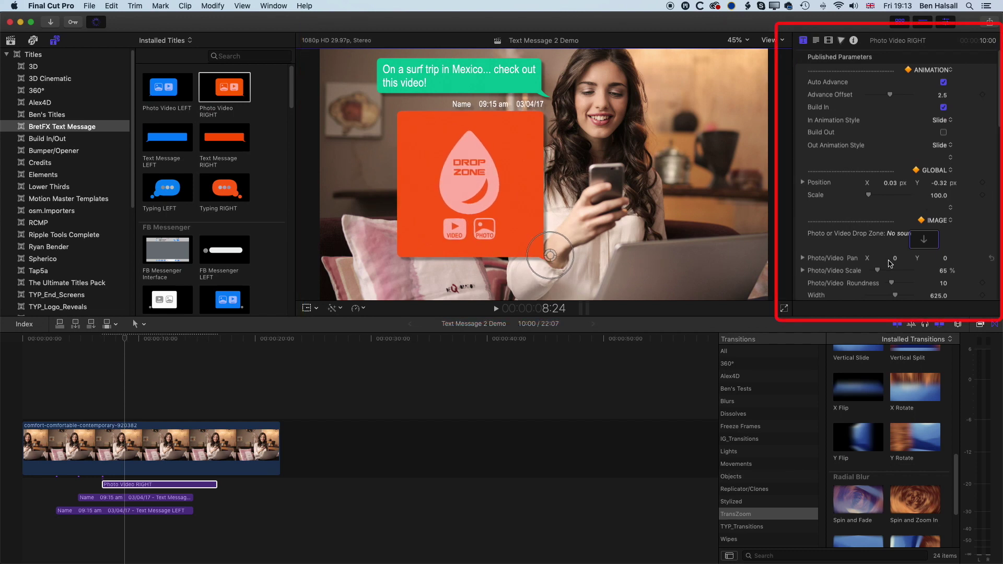
{"action": "scroll", "coordinate": [886, 261], "scroll_direction": "down", "scroll_amount": 3}
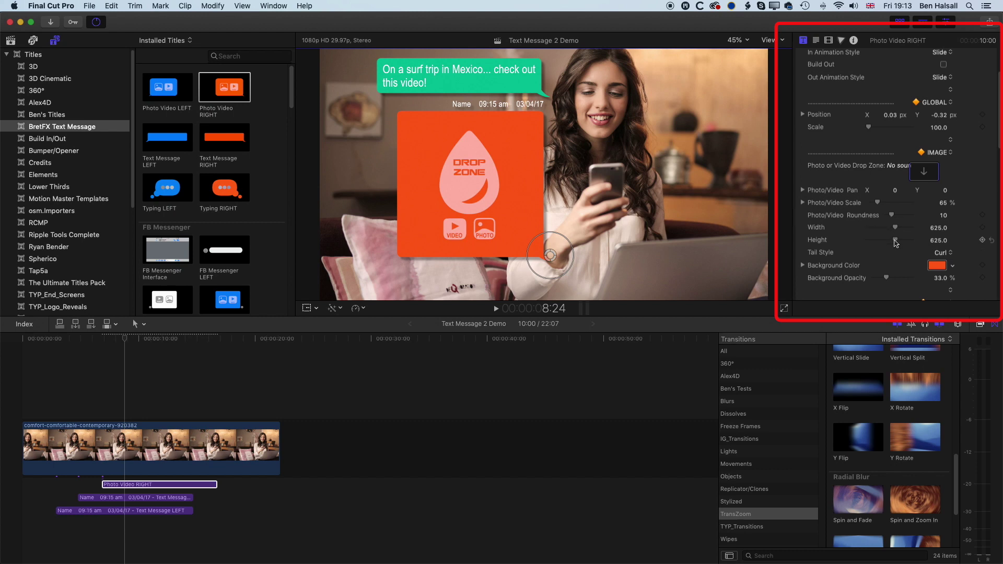
{"action": "left_click_drag", "start_coordinate": [894, 241], "coordinate": [885, 242]}
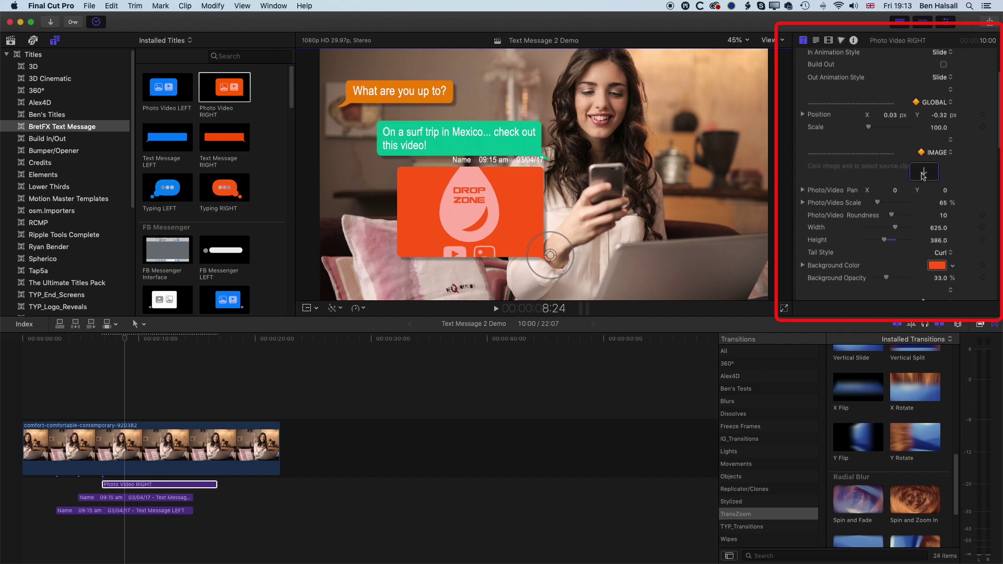
- Open the Footage event in the library and select the MVI_4928 surfing clip
{"action": "left_click", "coordinate": [921, 176]}
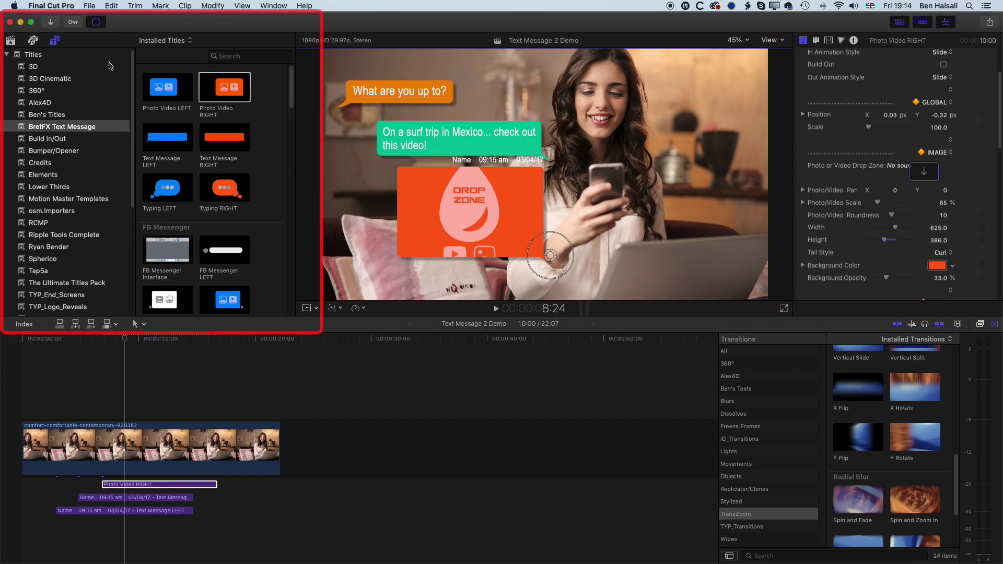
{"action": "left_click", "coordinate": [12, 41]}
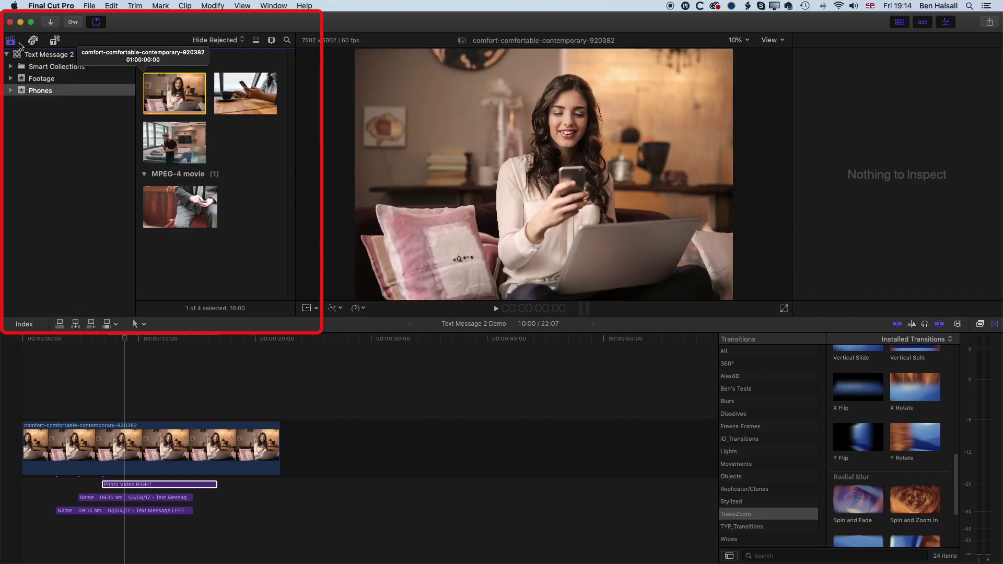
{"action": "left_click", "coordinate": [46, 79]}
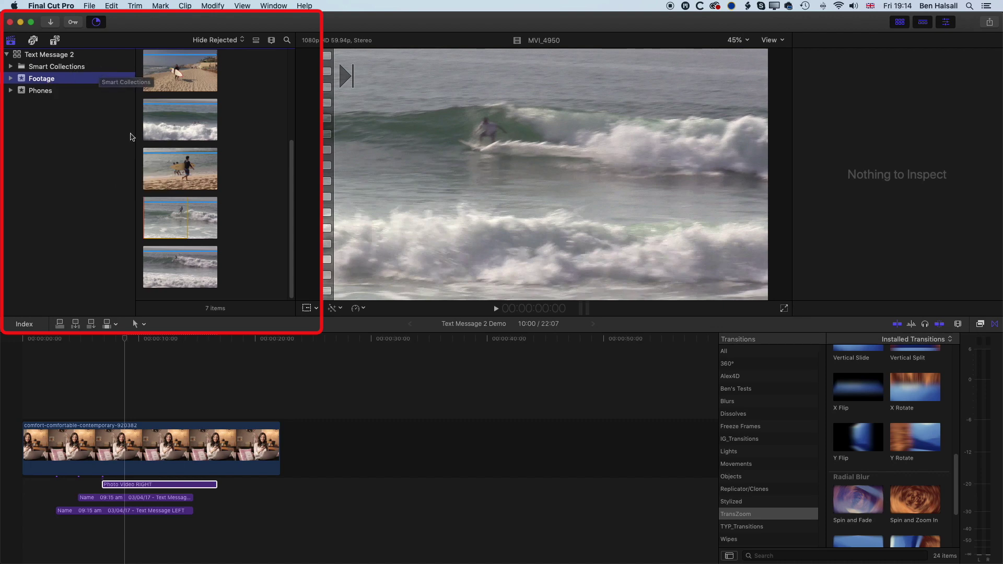
{"action": "left_click", "coordinate": [163, 220]}
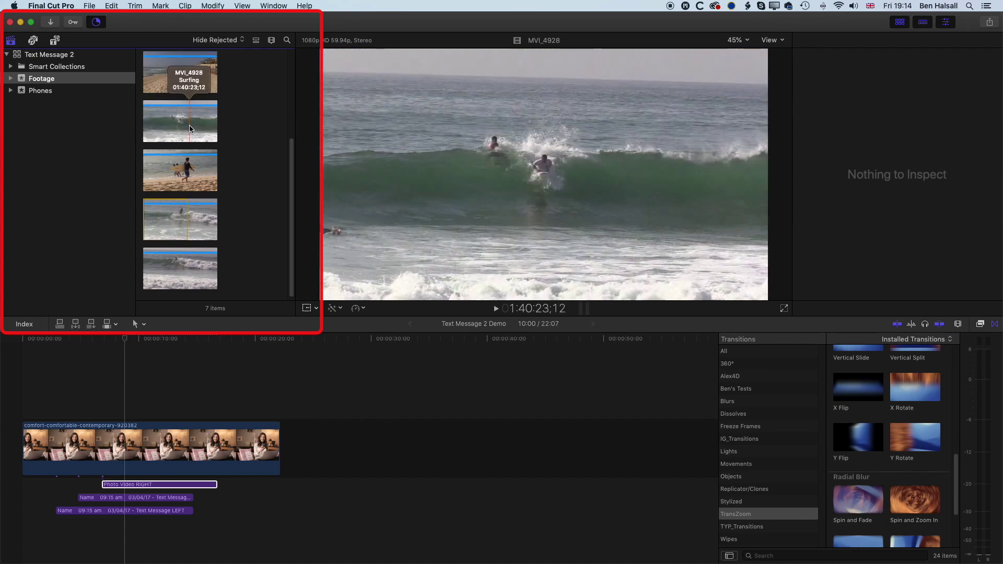
{"action": "left_click", "coordinate": [189, 127]}
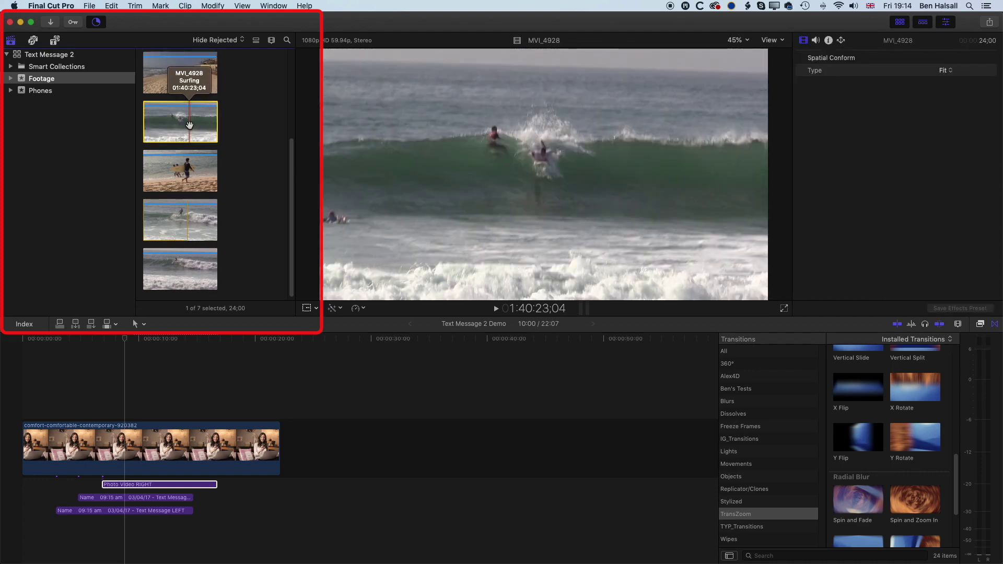
- Fill the Photo Video RIGHT title's drop zone with the MVI_4928 surfing clip, starting at about 1:40:23
{"action": "left_click", "coordinate": [133, 484]}
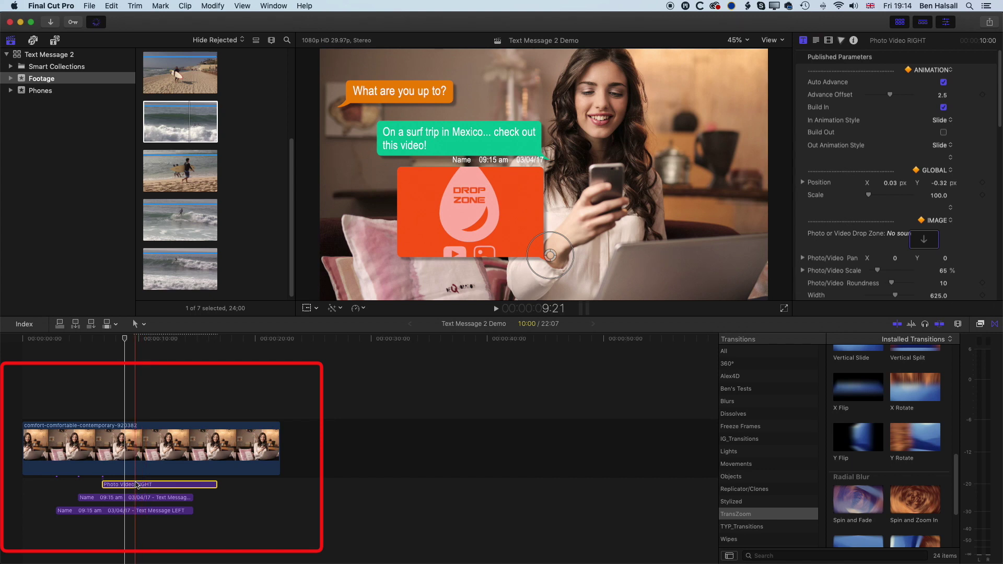
{"action": "left_click", "coordinate": [936, 240]}
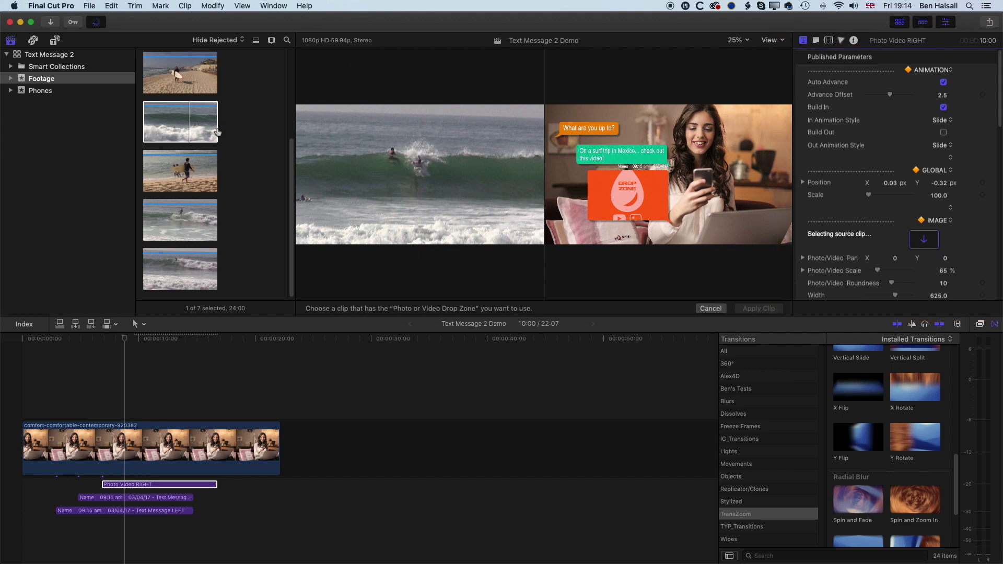
{"action": "left_click", "coordinate": [189, 125]}
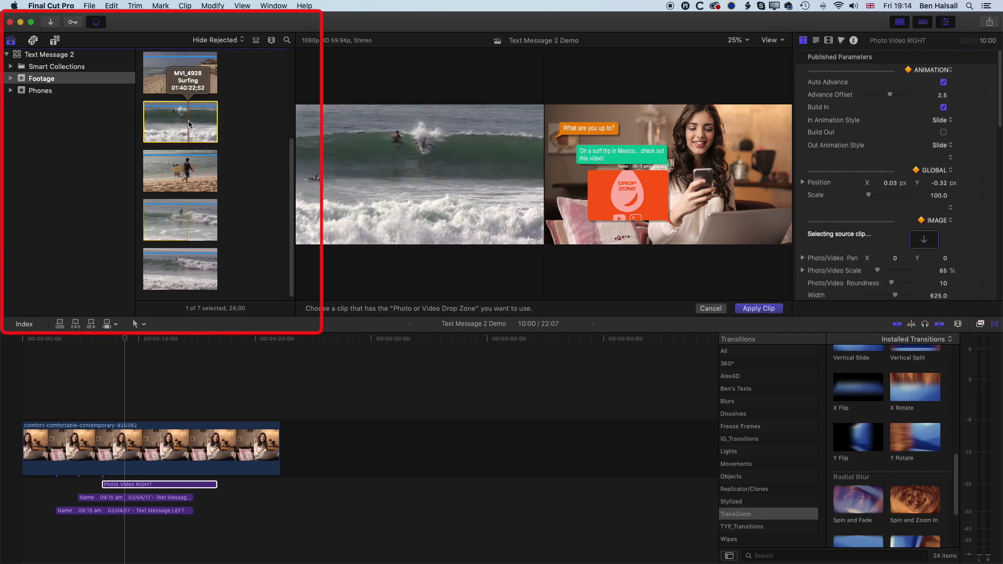
{"action": "left_click", "coordinate": [189, 125]}
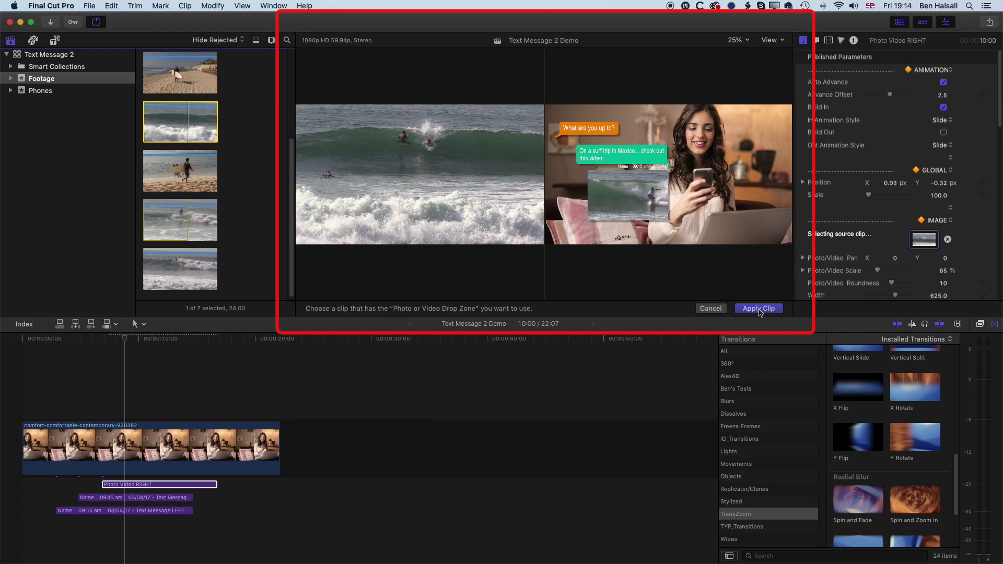
{"action": "left_click", "coordinate": [766, 311]}
- Play back the message sequence from about 2:06, and replay it from shortly before the second message appears
{"action": "left_click", "coordinate": [49, 339]}
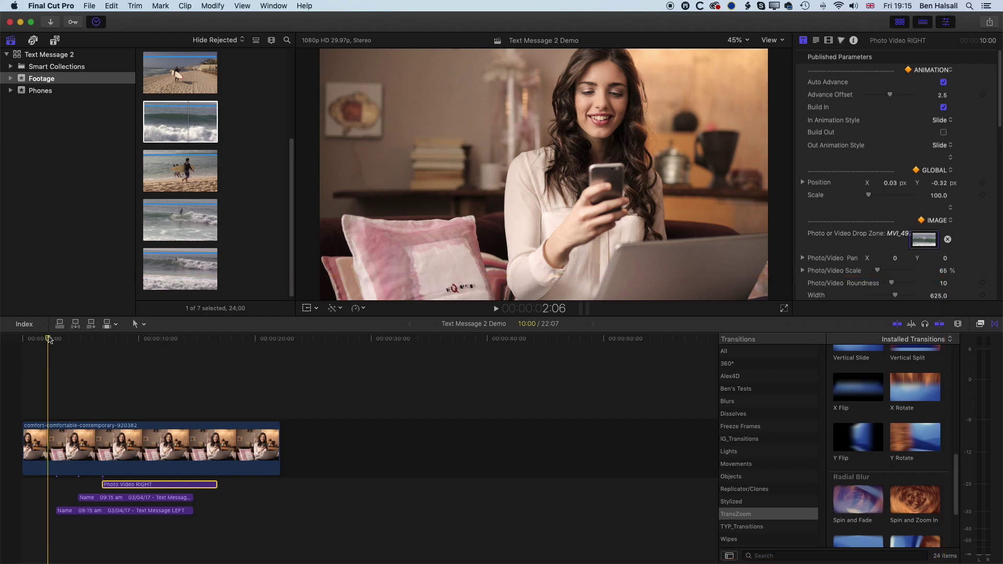
{"action": "key", "text": "space"}
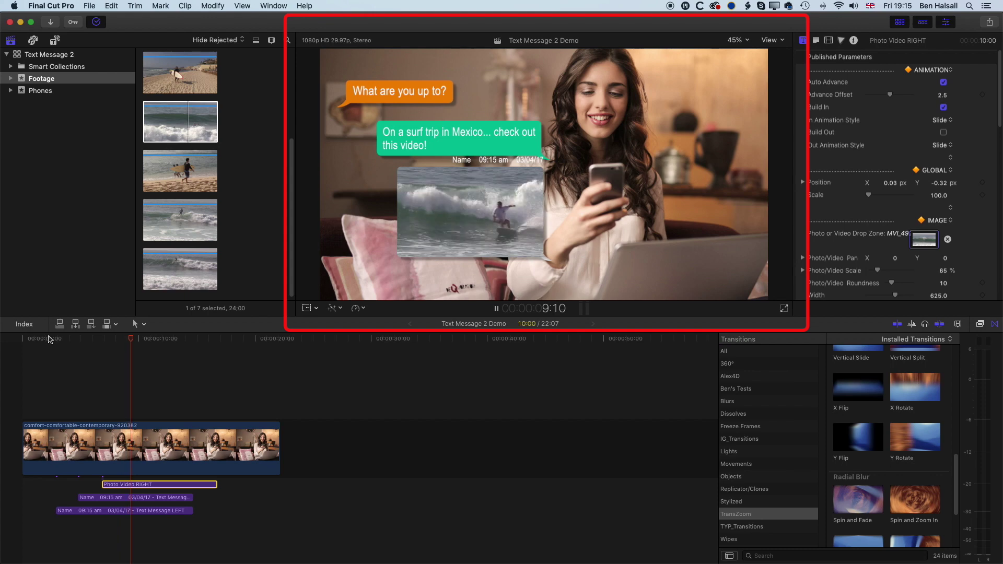
{"action": "key", "text": "space"}
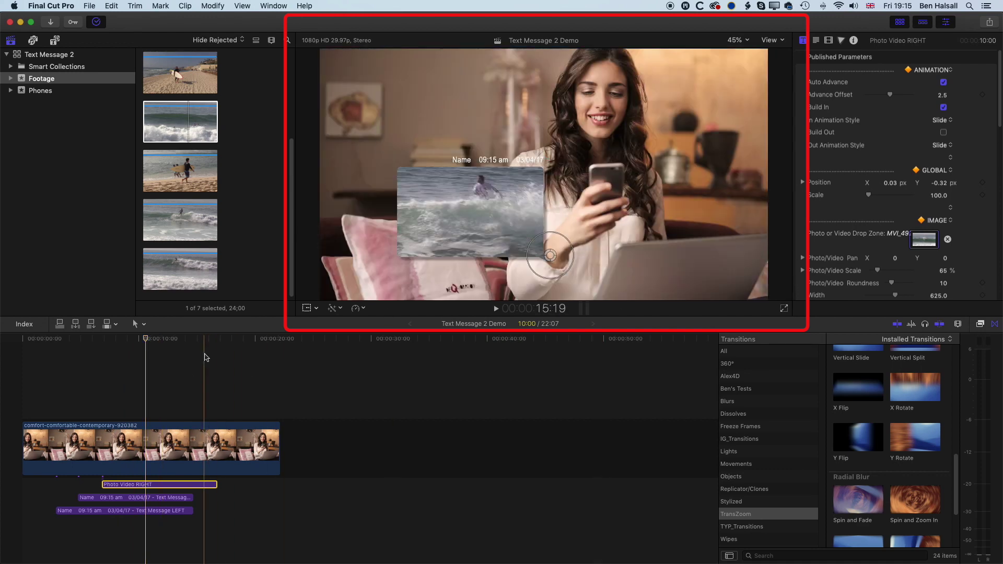
{"action": "left_click", "coordinate": [126, 341]}
{"action": "left_click", "coordinate": [61, 342]}
{"action": "key", "text": "space"}
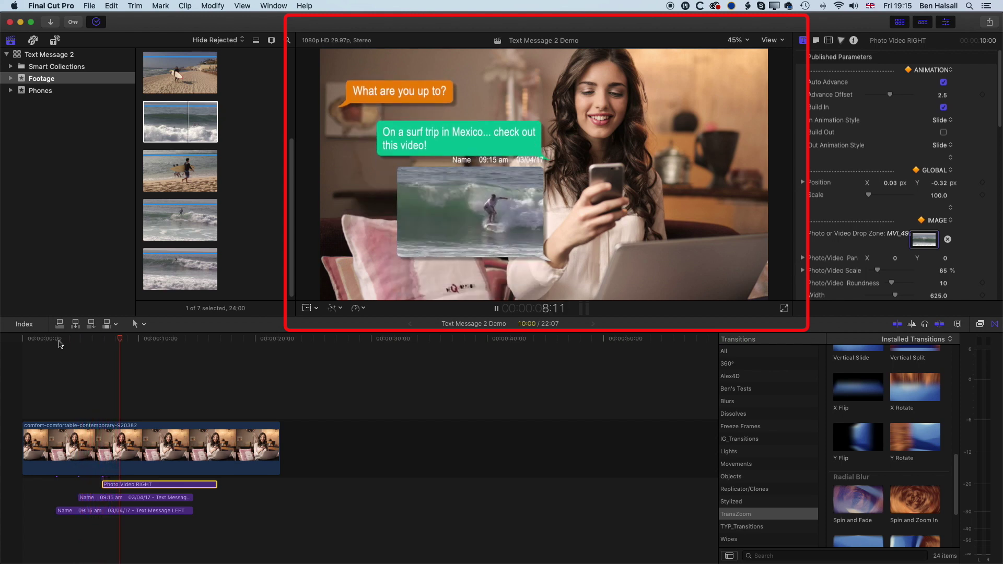
- Stop playback and move the Photo Video RIGHT bubble slightly down to about X 0.02, Y -0.35 px
{"action": "key", "text": "space"}
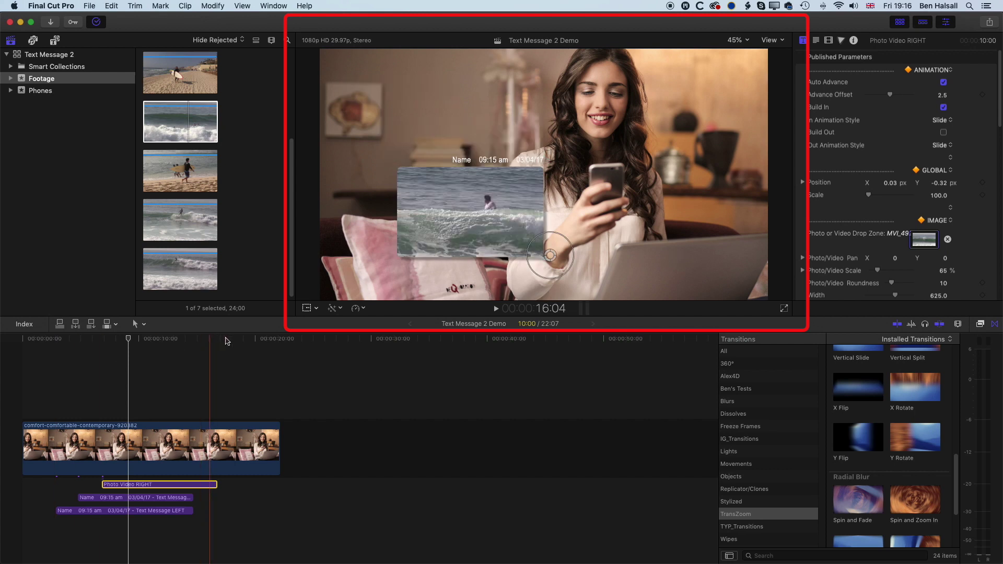
{"action": "left_click", "coordinate": [549, 260]}
{"action": "left_click_drag", "start_coordinate": [550, 259], "coordinate": [549, 265]}
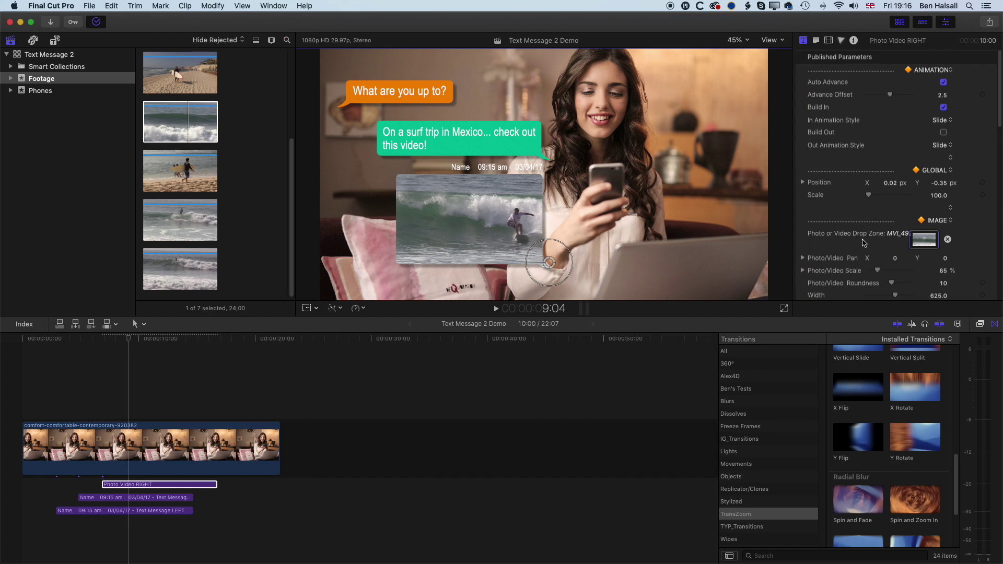
- Turn off the name, time and date data on the Photo Video RIGHT title
{"action": "scroll", "coordinate": [859, 242], "scroll_direction": "down", "scroll_amount": 6}
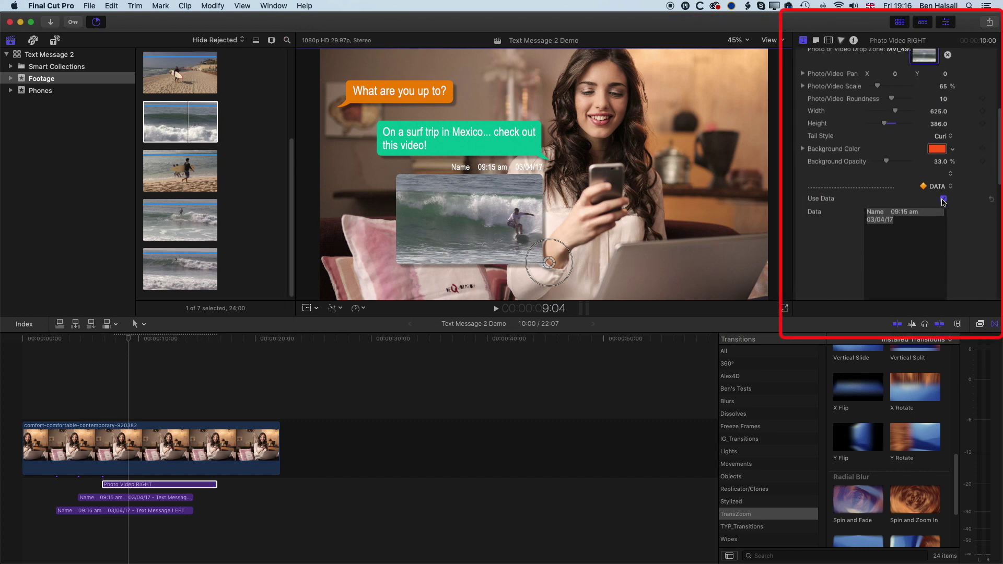
{"action": "left_click", "coordinate": [943, 200]}
{"action": "left_click", "coordinate": [387, 105]}
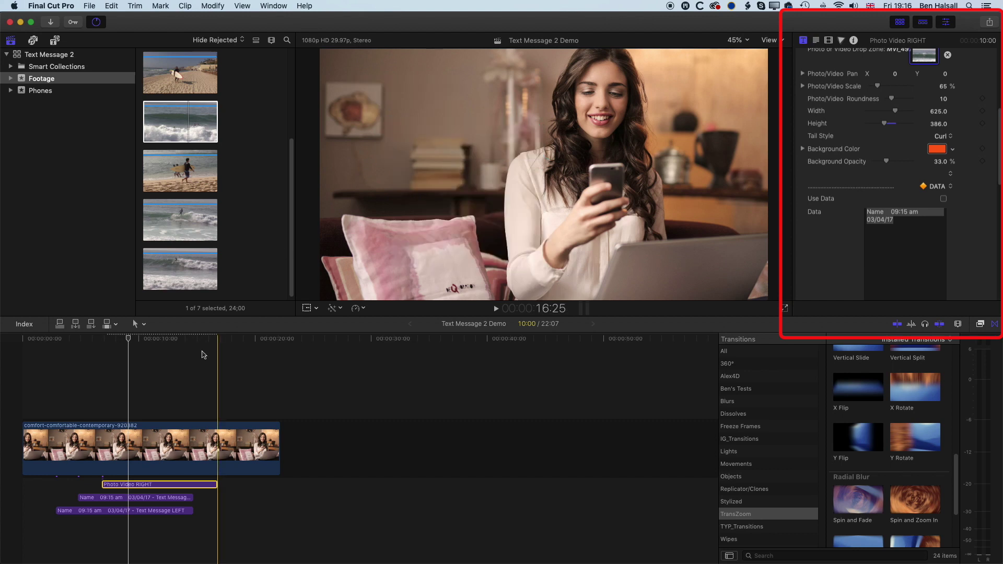
- Duplicate the first Text Message LEFT title to start shortly after the Photo Video RIGHT title begins, and nudge its bubble to about X -0.83, Y -0.37 px
{"action": "left_click", "coordinate": [96, 511]}
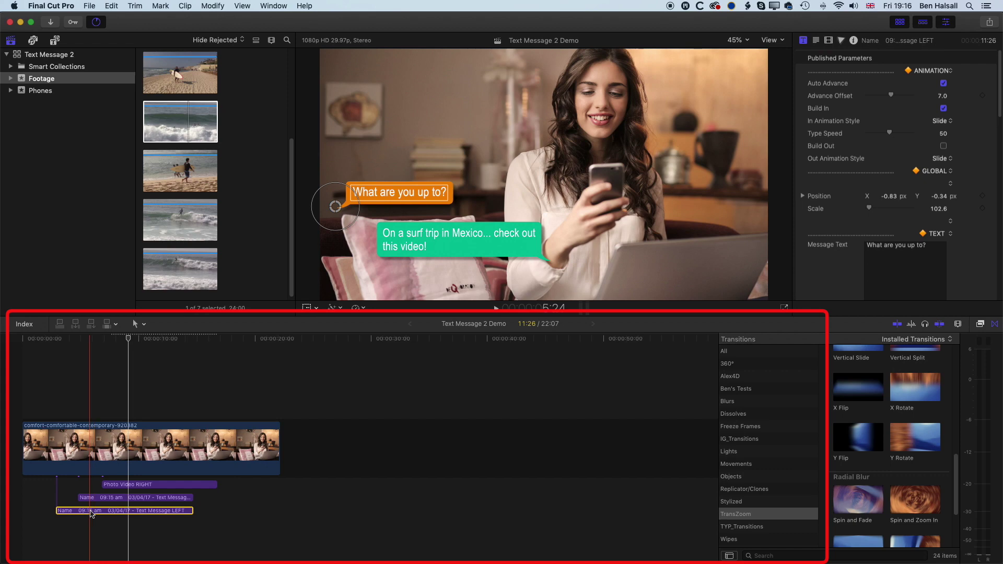
{"action": "left_click_drag", "start_coordinate": [90, 513], "coordinate": [157, 486]}
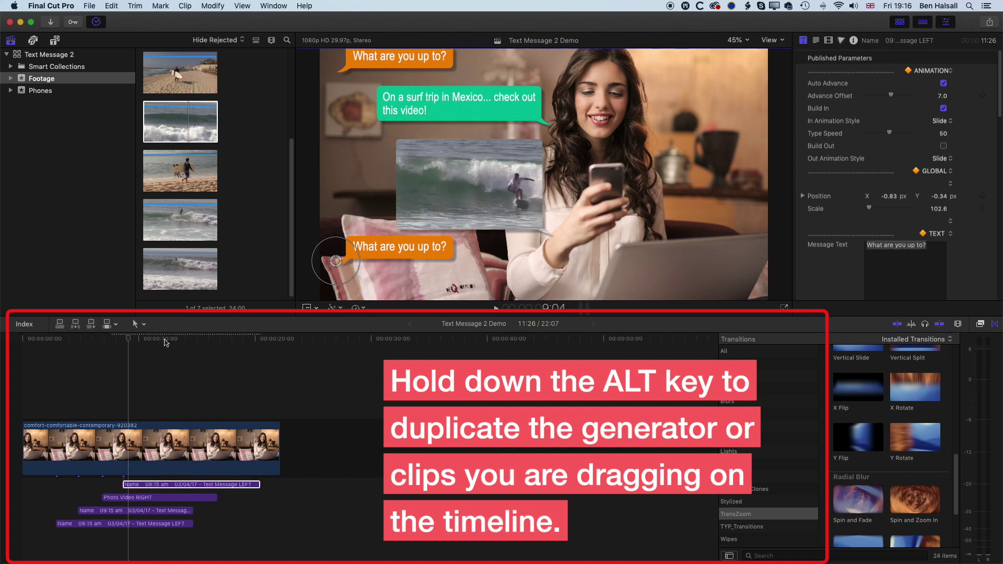
{"action": "left_click_drag", "start_coordinate": [128, 339], "coordinate": [147, 340]}
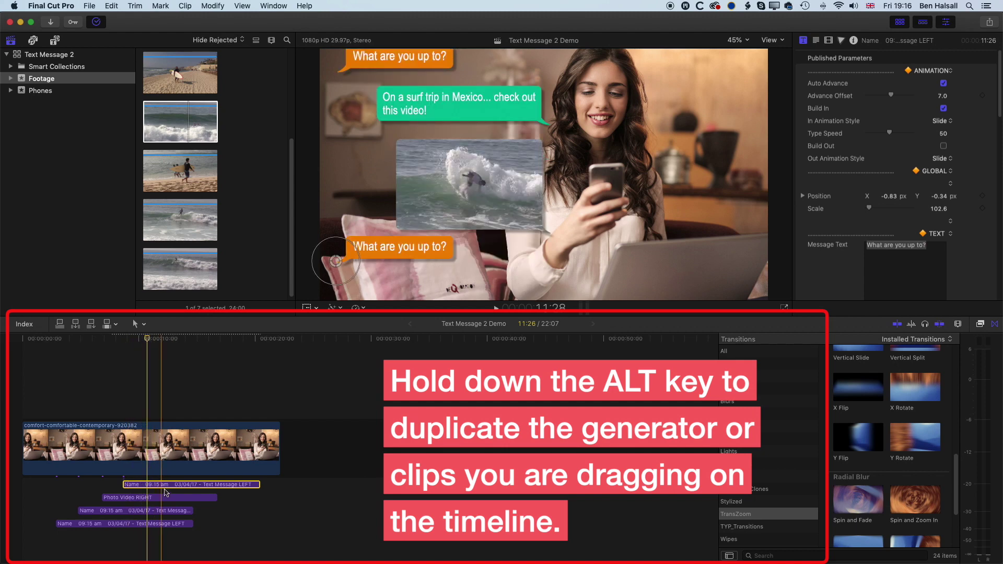
{"action": "left_click_drag", "start_coordinate": [341, 266], "coordinate": [337, 272]}
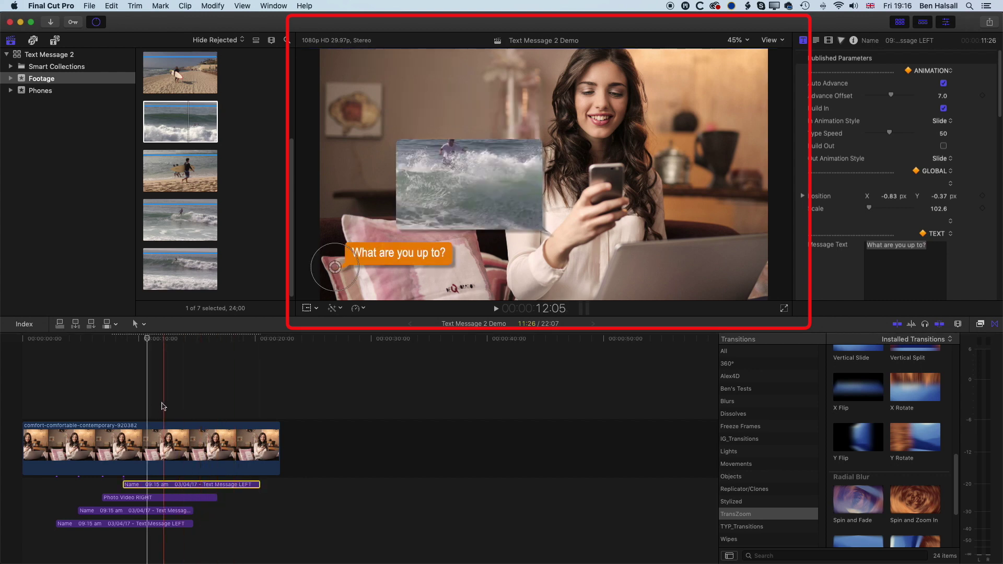
- Replace the duplicated left message's text with "That is sooo cool!"
{"action": "left_click", "coordinate": [896, 245]}
{"action": "type", "text": "That "}
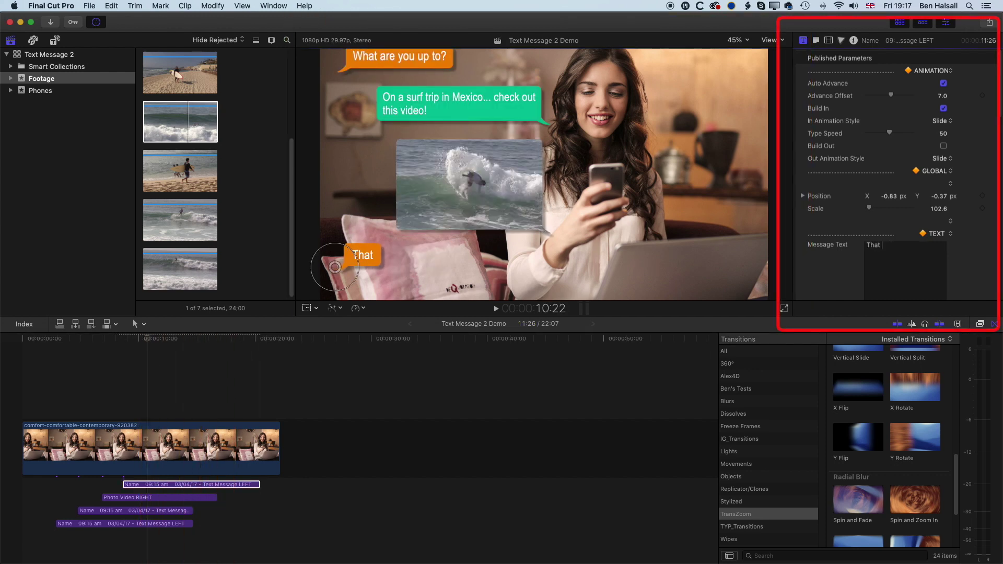
{"action": "type", "text": "is sooo cool!"}
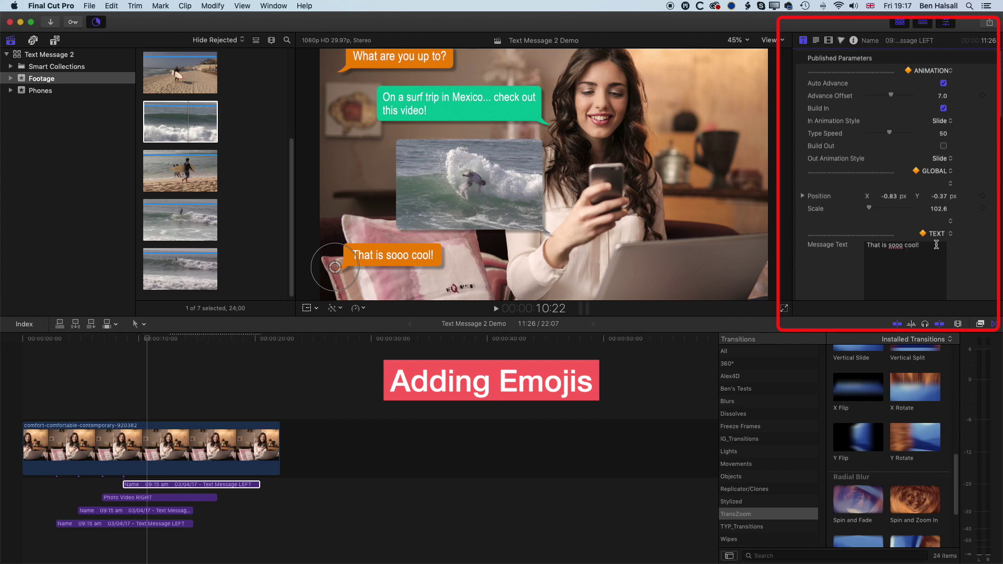
- Open the Character Viewer's Activity emojis and append two man surfer emojis to the "That is sooo cool!" message
{"action": "left_click", "coordinate": [114, 6]}
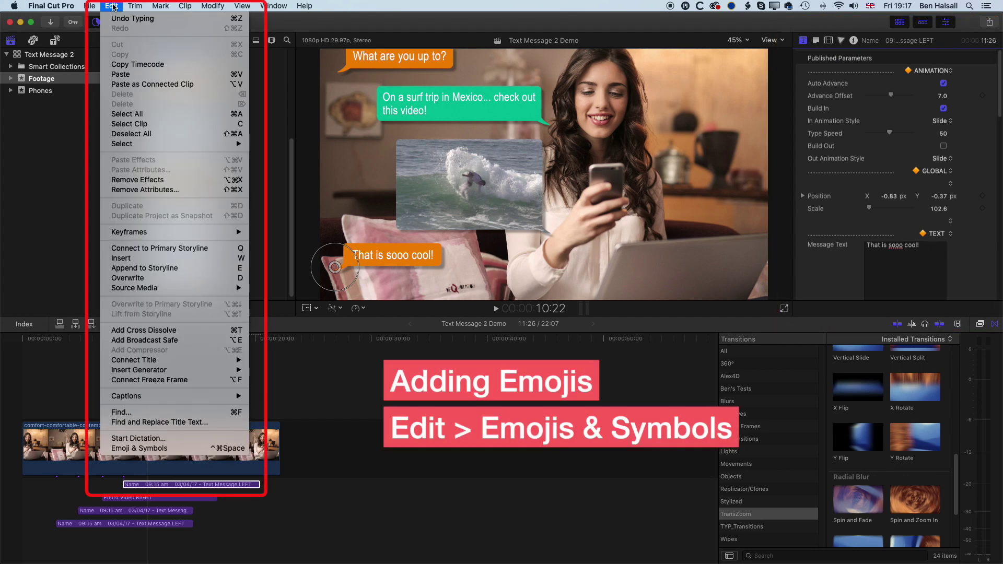
{"action": "left_click", "coordinate": [164, 450]}
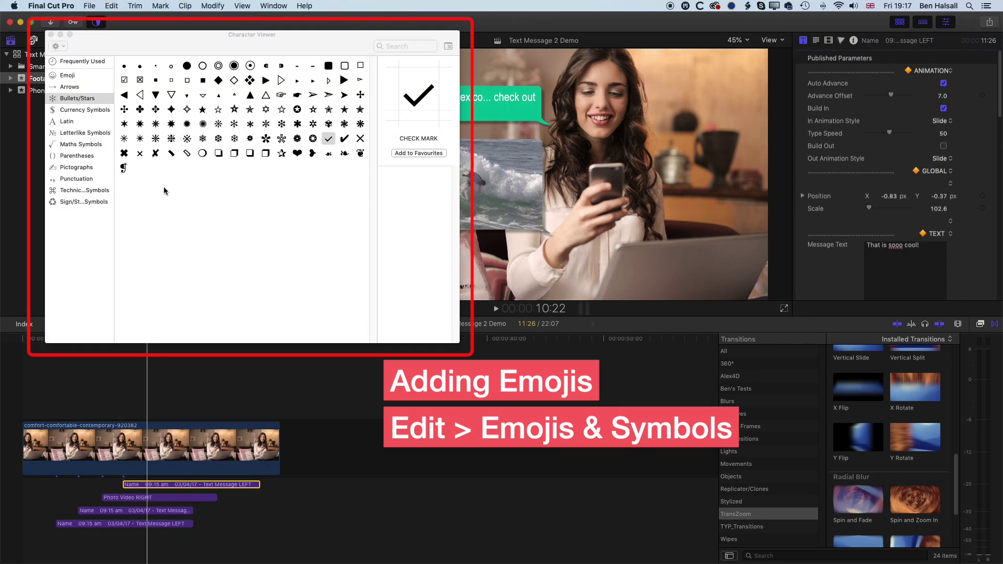
{"action": "left_click", "coordinate": [76, 78]}
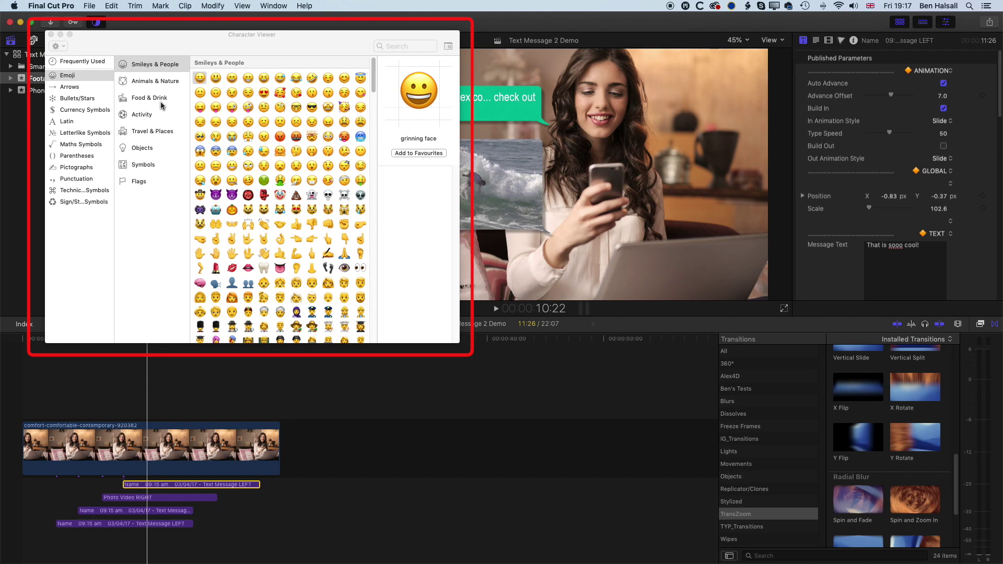
{"action": "left_click", "coordinate": [151, 118]}
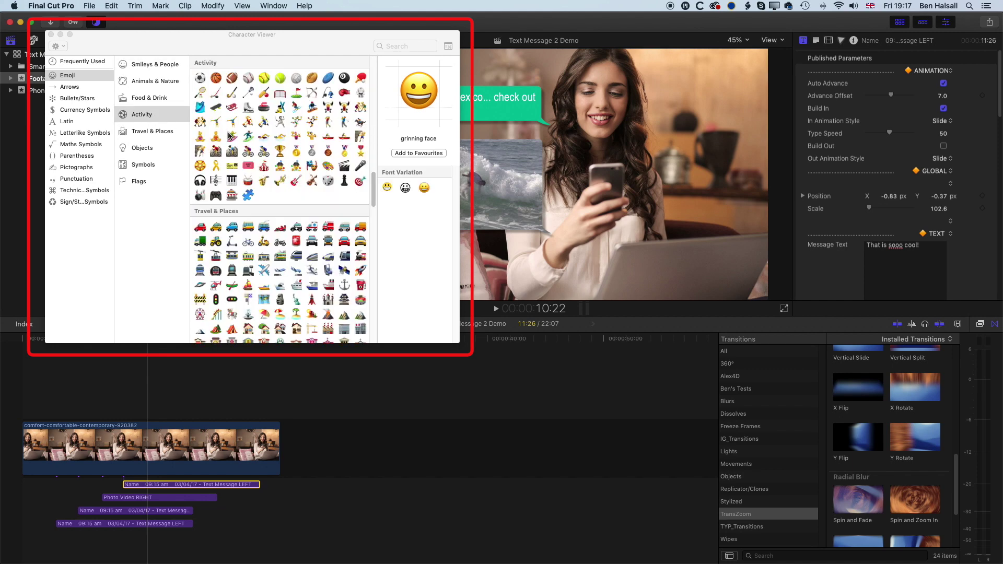
{"action": "left_click_drag", "start_coordinate": [263, 51], "coordinate": [369, 309]}
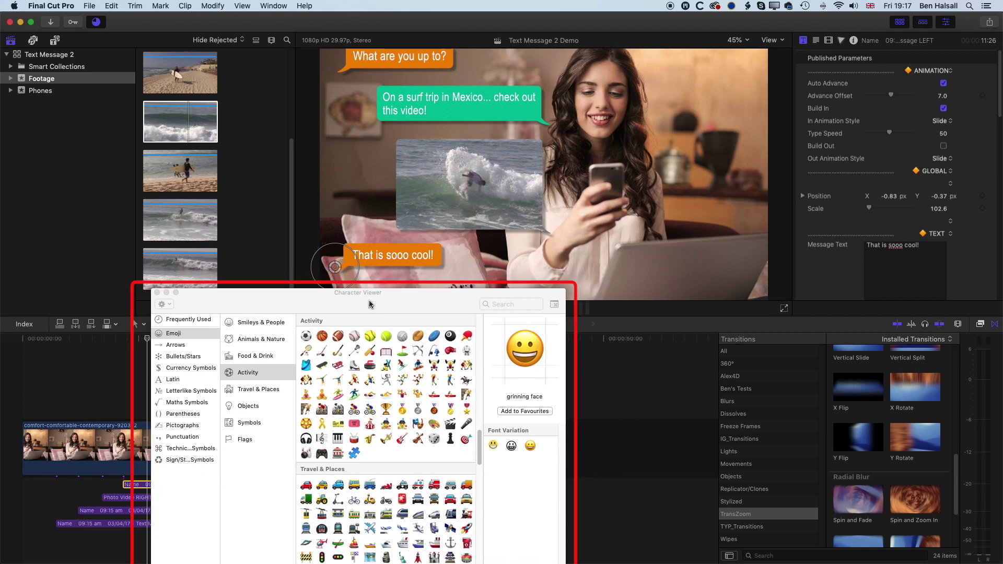
{"action": "left_click", "coordinate": [356, 397]}
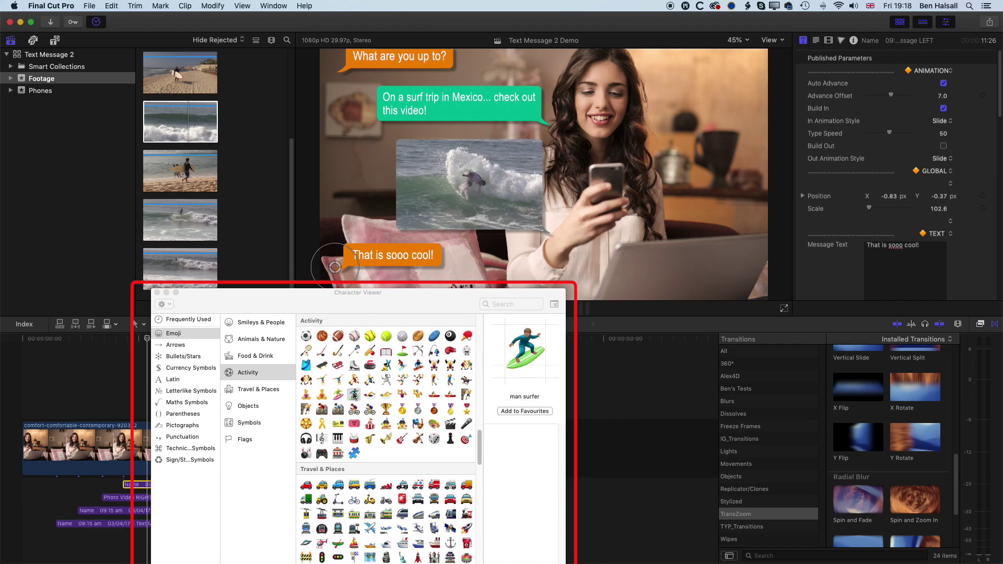
{"action": "double_click", "coordinate": [355, 397]}
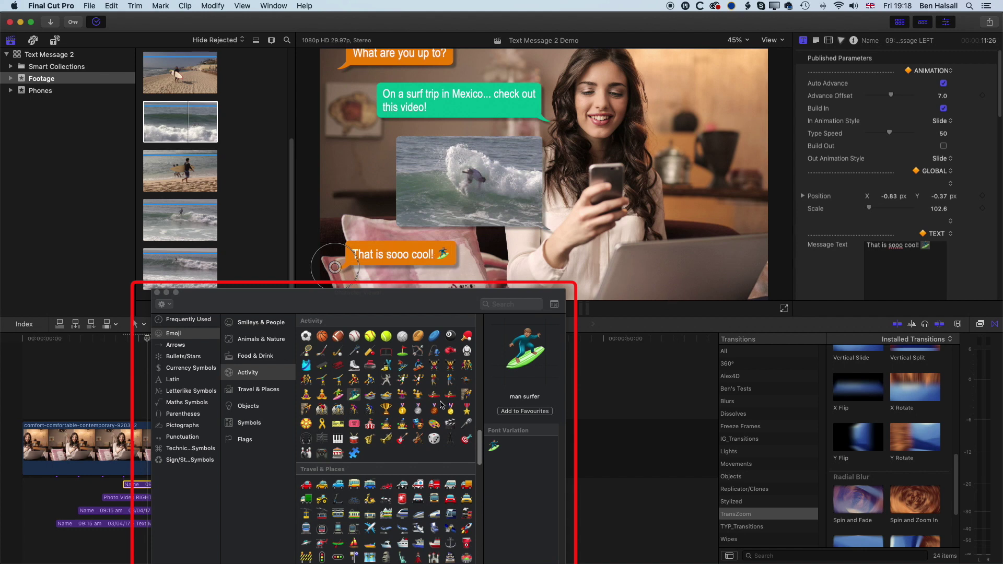
{"action": "left_click_drag", "start_coordinate": [354, 398], "coordinate": [938, 254]}
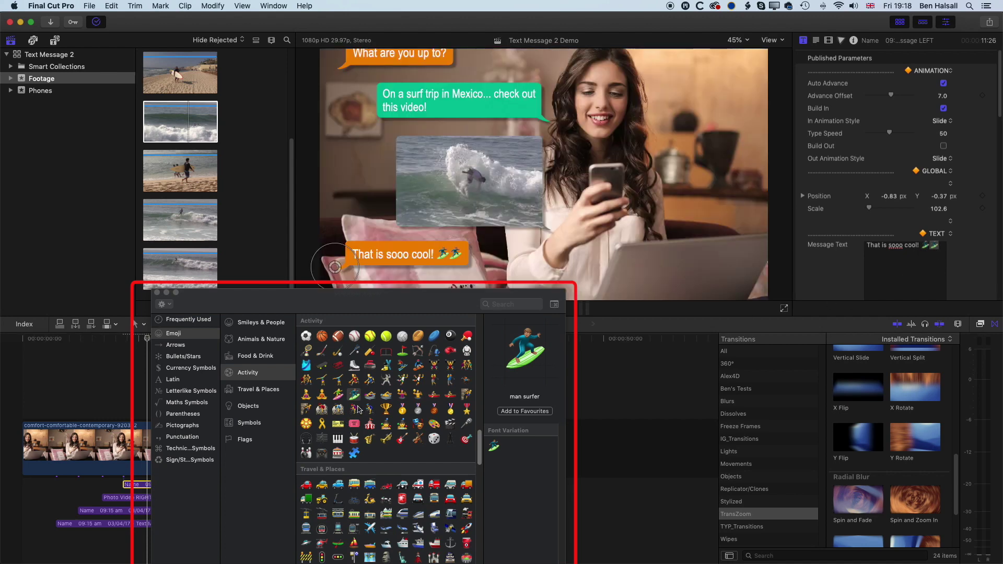
- Append two sun emojis from the Animals & Nature category to the message text
{"action": "left_click", "coordinate": [260, 342]}
{"action": "scroll", "coordinate": [393, 442], "scroll_direction": "down", "scroll_amount": 5}
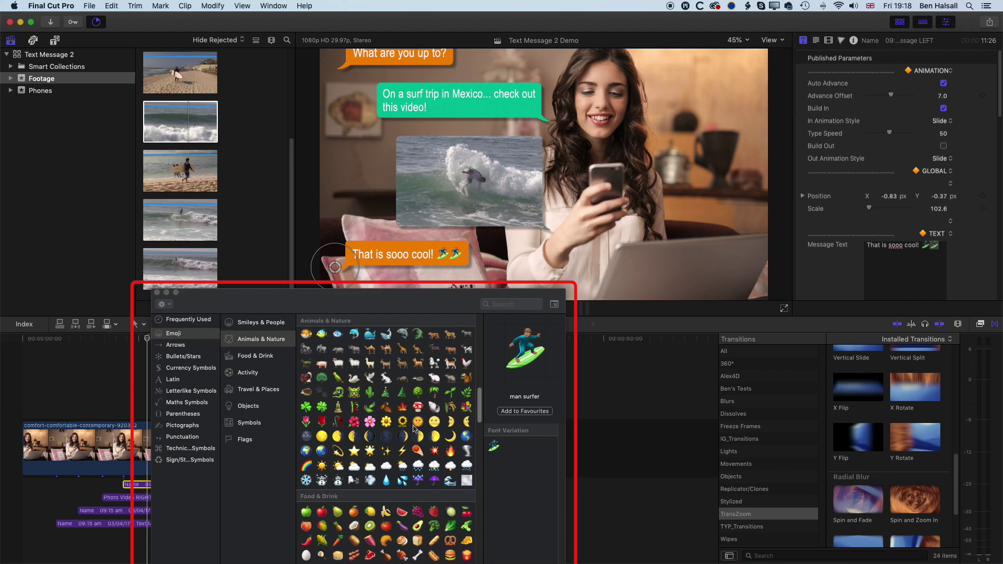
{"action": "left_click", "coordinate": [323, 467]}
{"action": "left_click_drag", "start_coordinate": [324, 469], "coordinate": [945, 251]}
{"action": "left_click_drag", "start_coordinate": [952, 296], "coordinate": [913, 259]}
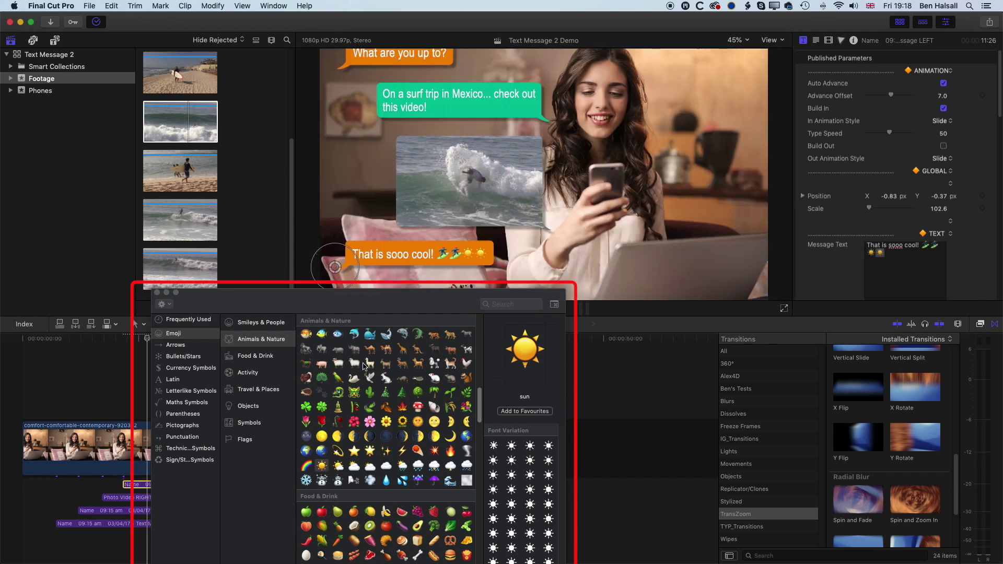
- Append the grinning face and call me hand sign emojis to the message, and close the Character Viewer
{"action": "left_click", "coordinate": [253, 324]}
{"action": "left_click", "coordinate": [307, 337]}
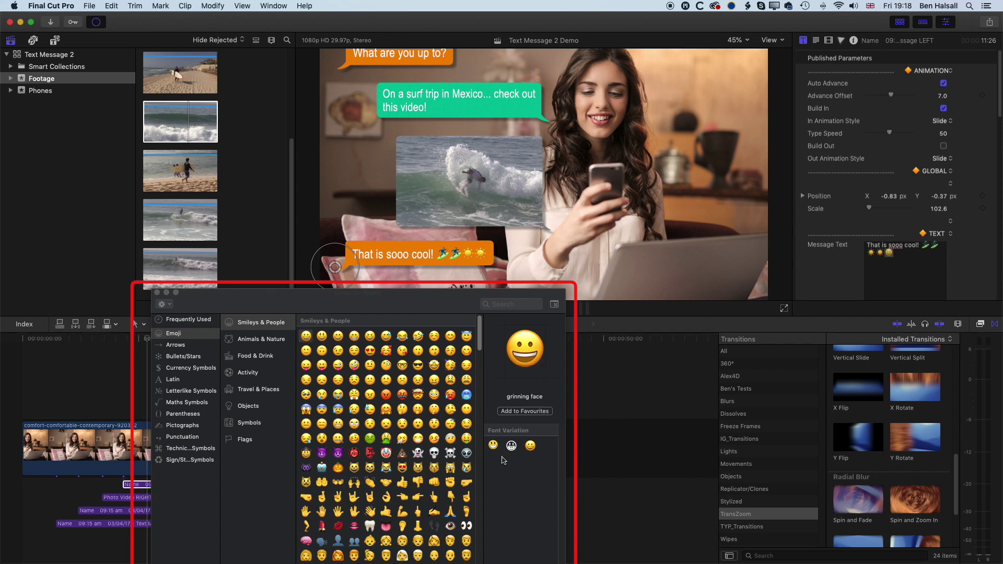
{"action": "double_click", "coordinate": [307, 337]}
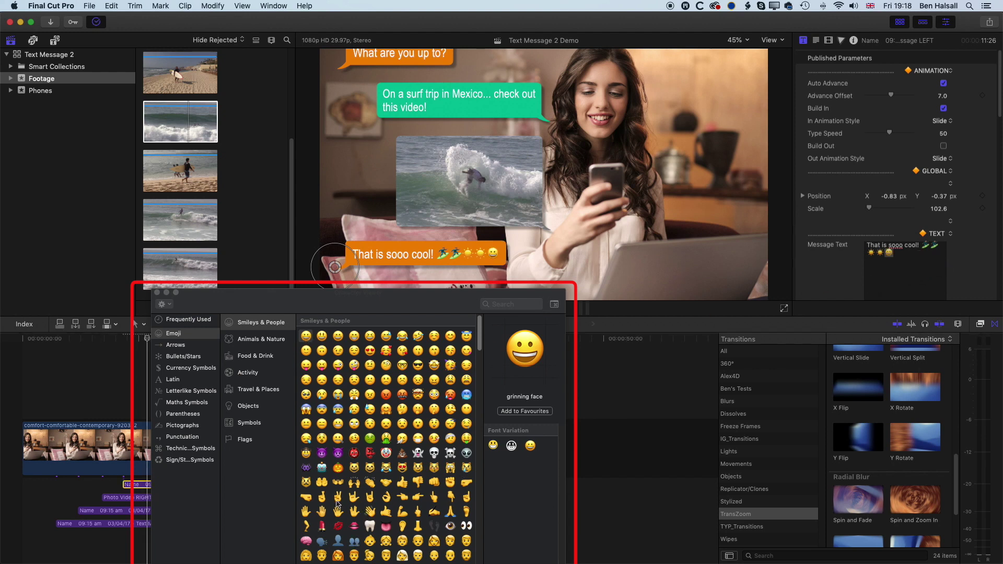
{"action": "left_click", "coordinate": [386, 511]}
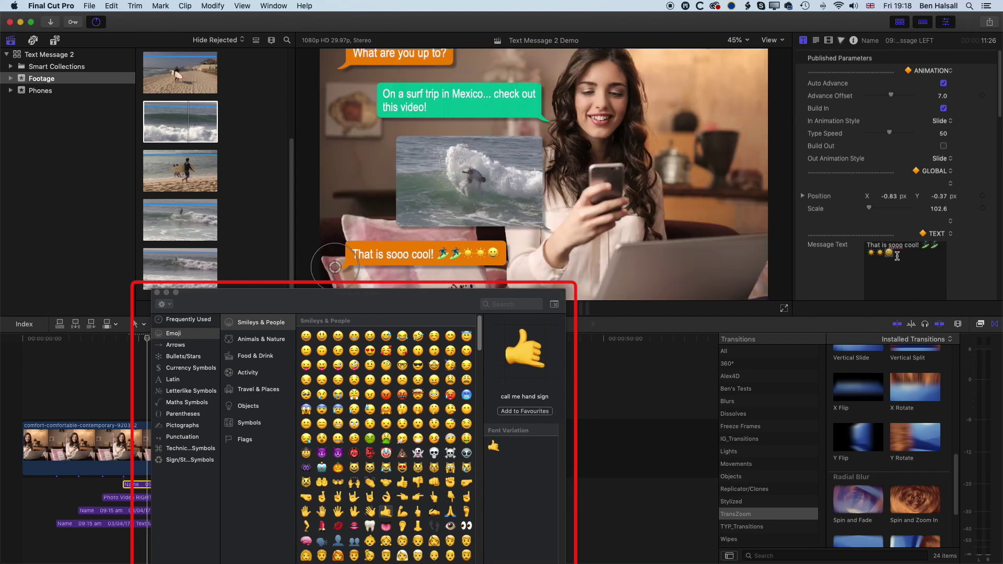
{"action": "left_click_drag", "start_coordinate": [887, 267], "coordinate": [886, 268]}
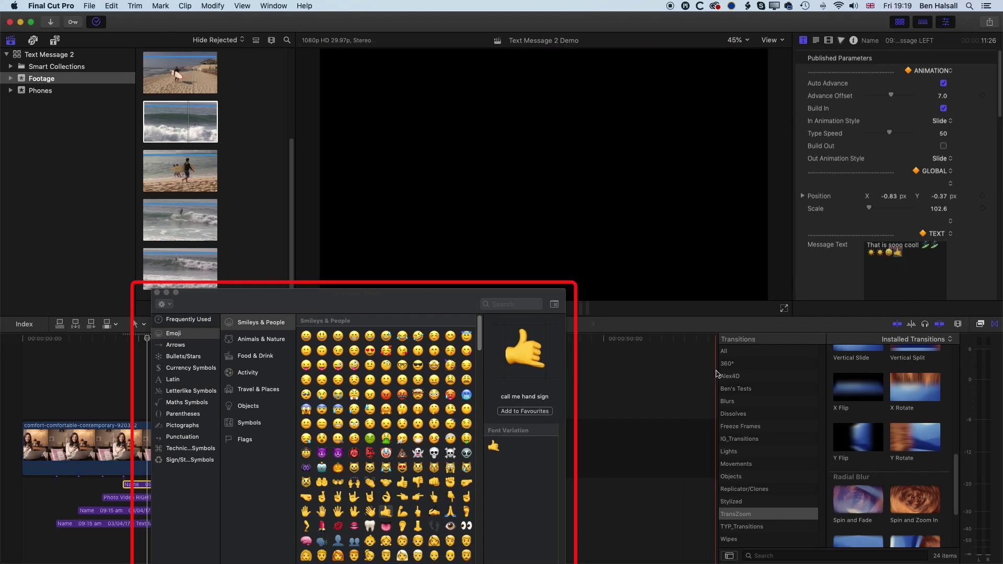
{"action": "left_click", "coordinate": [157, 292]}
- Play back the whole message sequence from about 2:08 until the emoji message has appeared
{"action": "left_click_drag", "start_coordinate": [135, 344], "coordinate": [51, 344]}
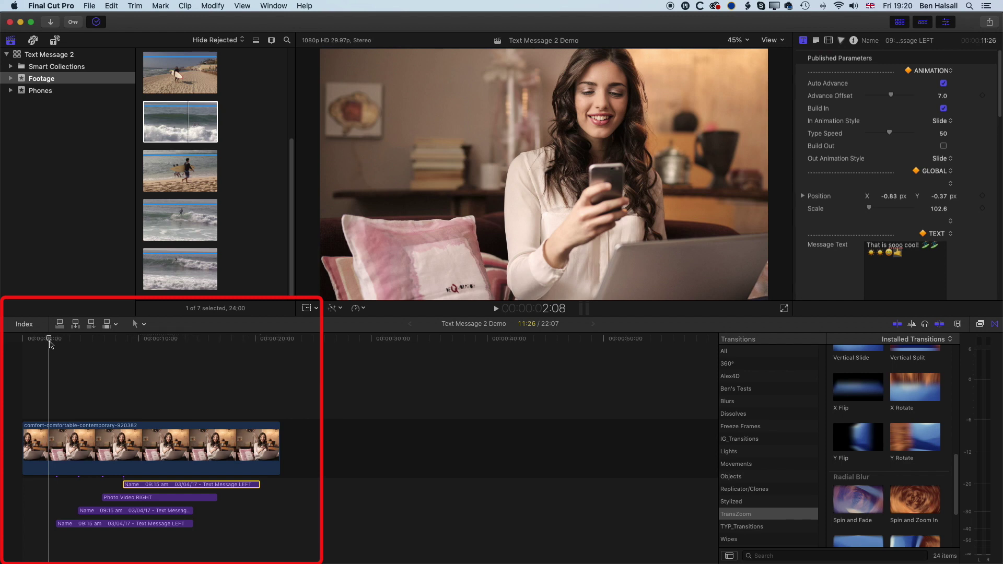
{"action": "key", "text": "space"}
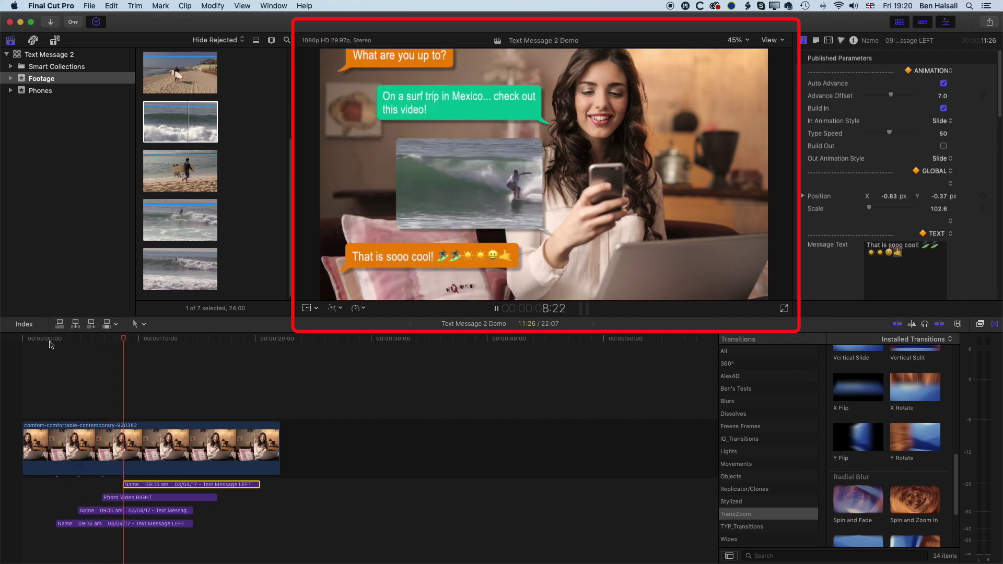
{"action": "key", "text": "space"}
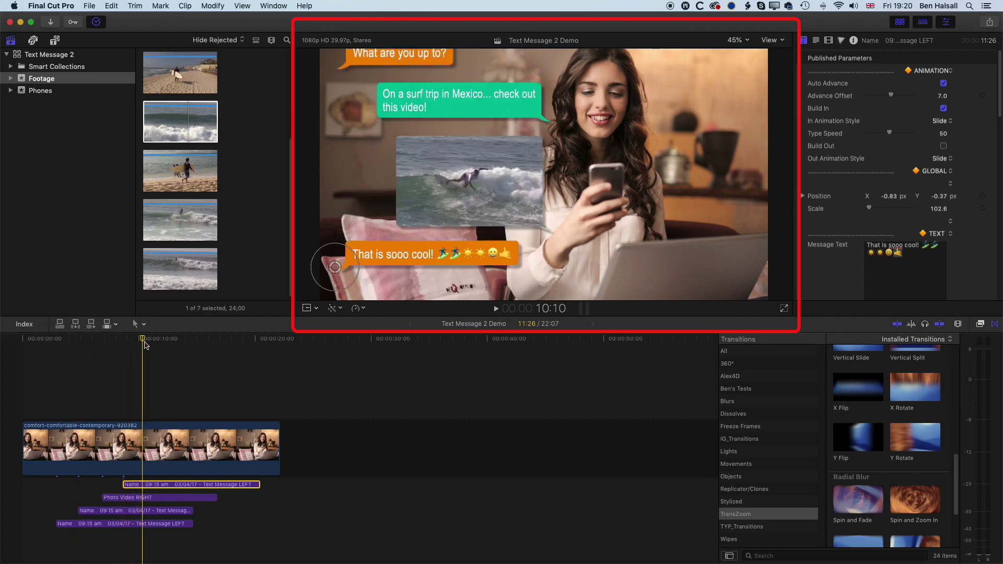
- Add the Typing RIGHT title from the BretFX Text Message category above the latest left message, starting at about 10:15
{"action": "left_click", "coordinate": [55, 41]}
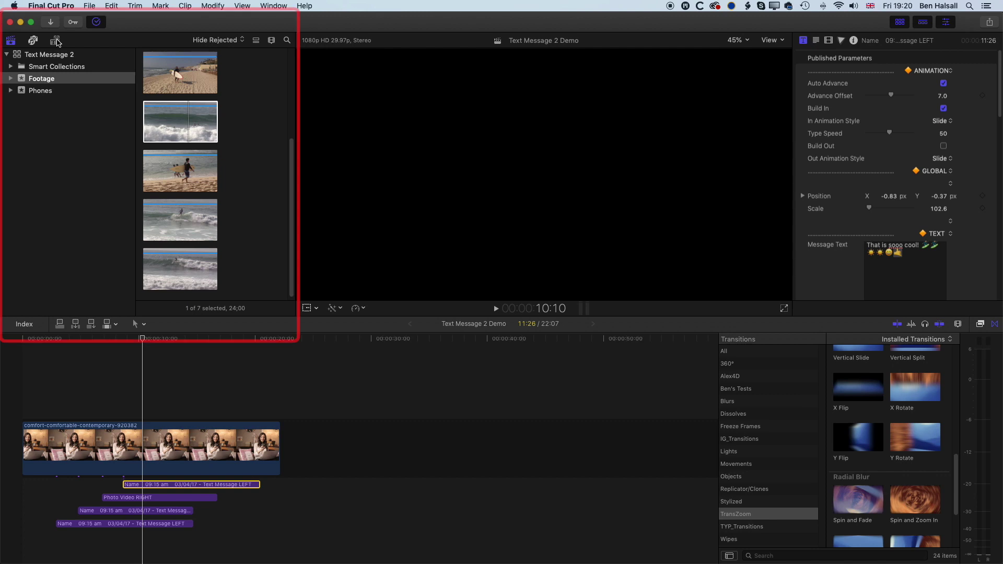
{"action": "left_click", "coordinate": [140, 377]}
{"action": "left_click_drag", "start_coordinate": [62, 340], "coordinate": [135, 342]}
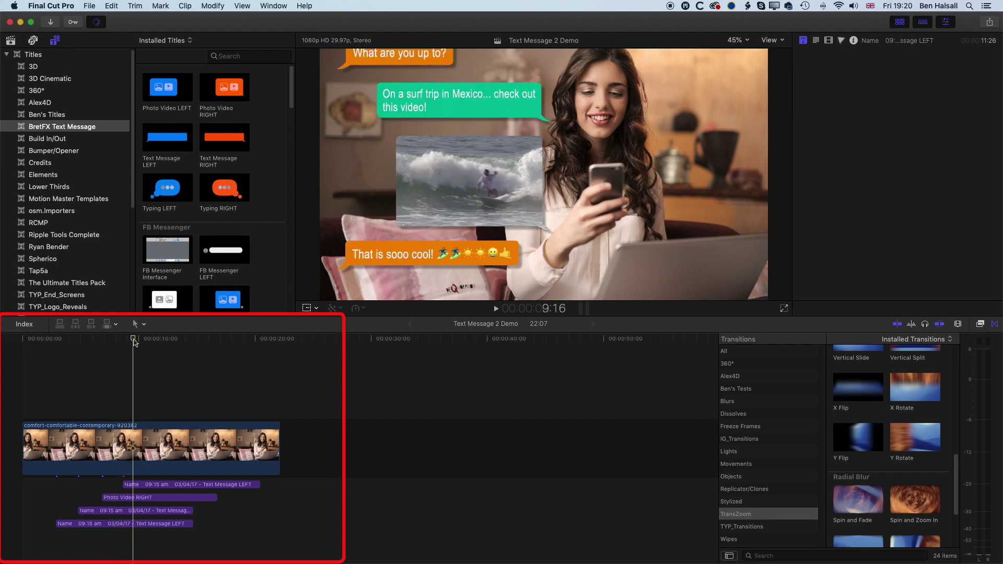
{"action": "left_click", "coordinate": [224, 201]}
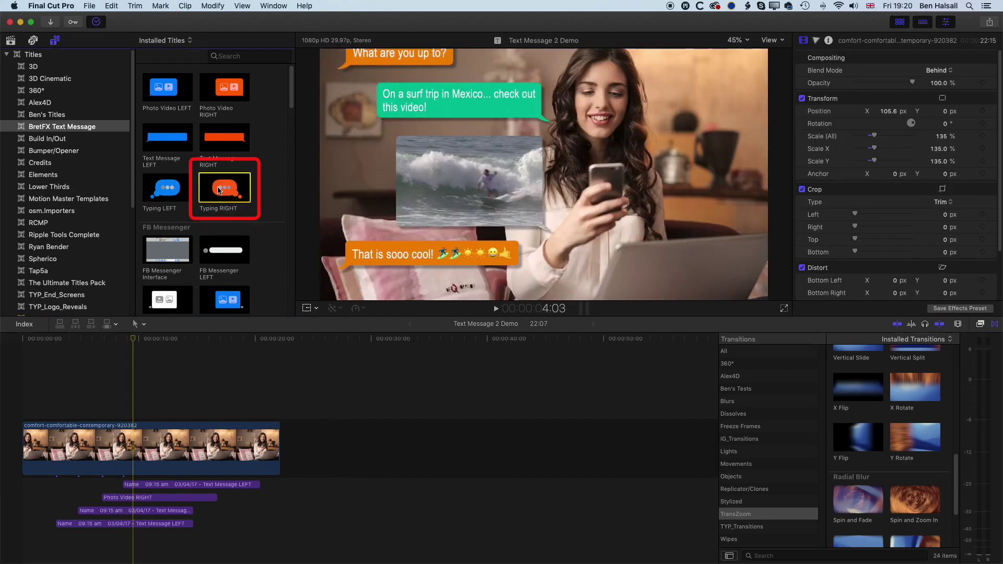
{"action": "left_click_drag", "start_coordinate": [219, 189], "coordinate": [150, 481]}
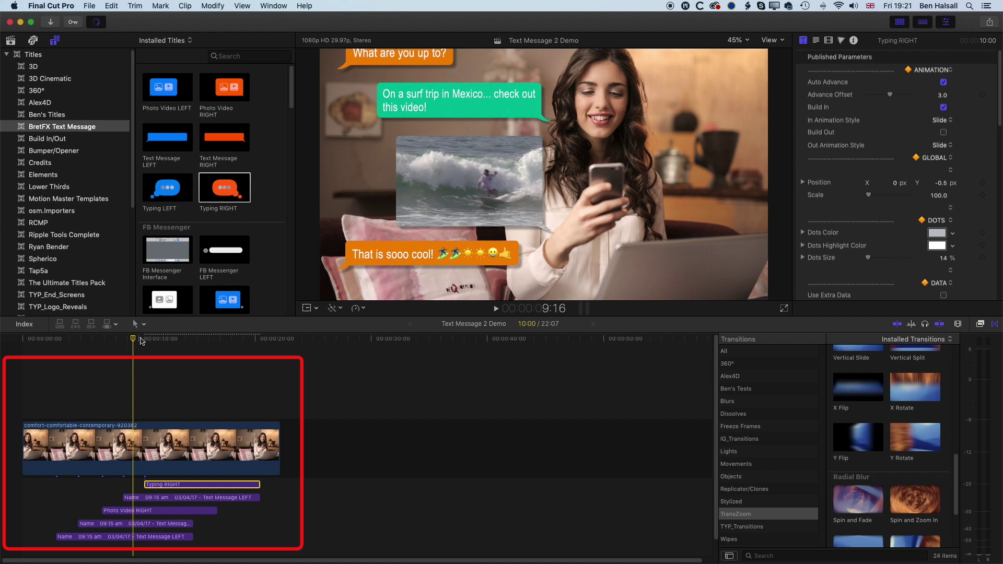
- Preview the Typing RIGHT title from about 10:15 and set its bubble color to the saved green swatch
{"action": "left_click", "coordinate": [142, 341]}
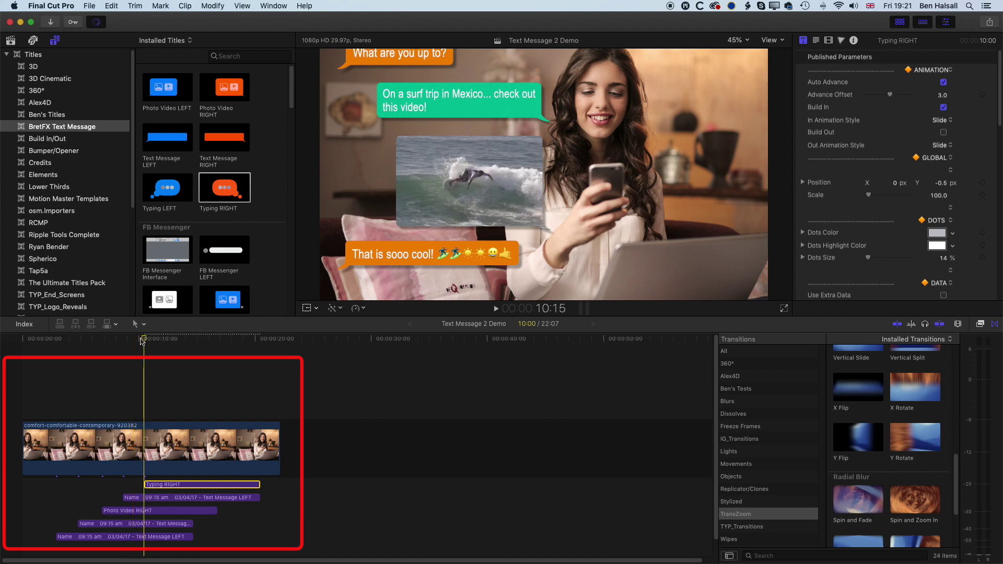
{"action": "key", "text": "space"}
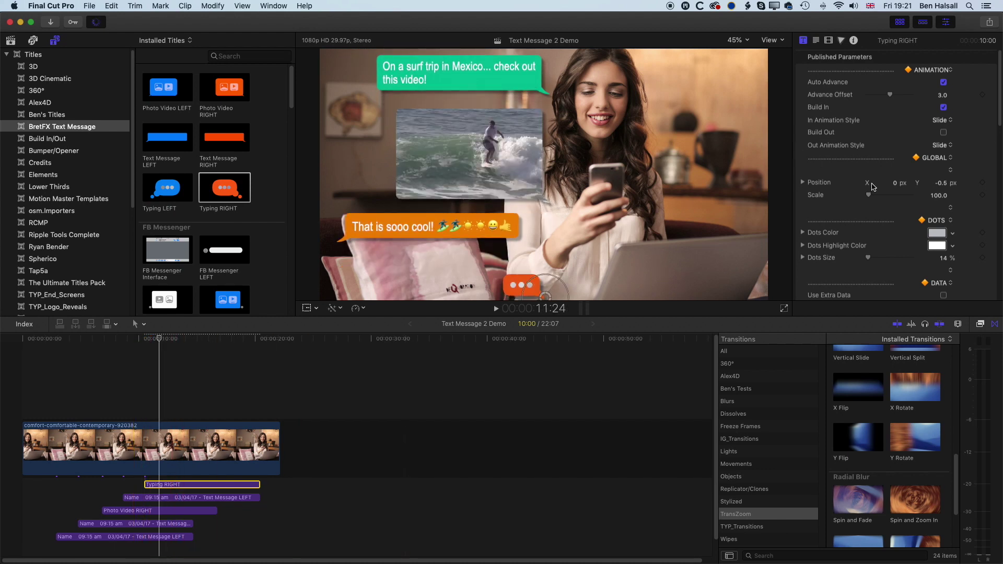
{"action": "scroll", "coordinate": [899, 185], "scroll_direction": "down", "scroll_amount": 1}
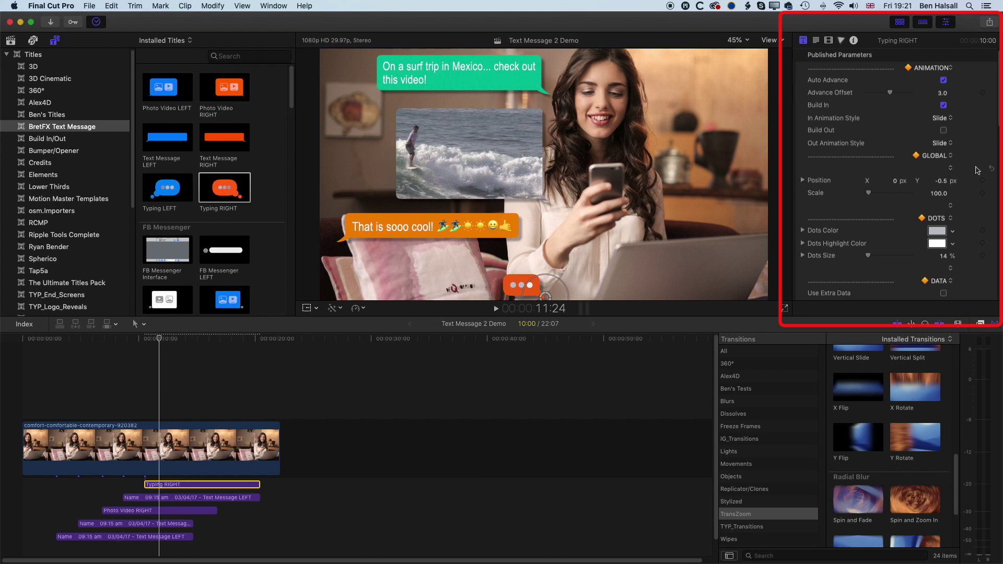
{"action": "scroll", "coordinate": [977, 170], "scroll_direction": "down", "scroll_amount": 10}
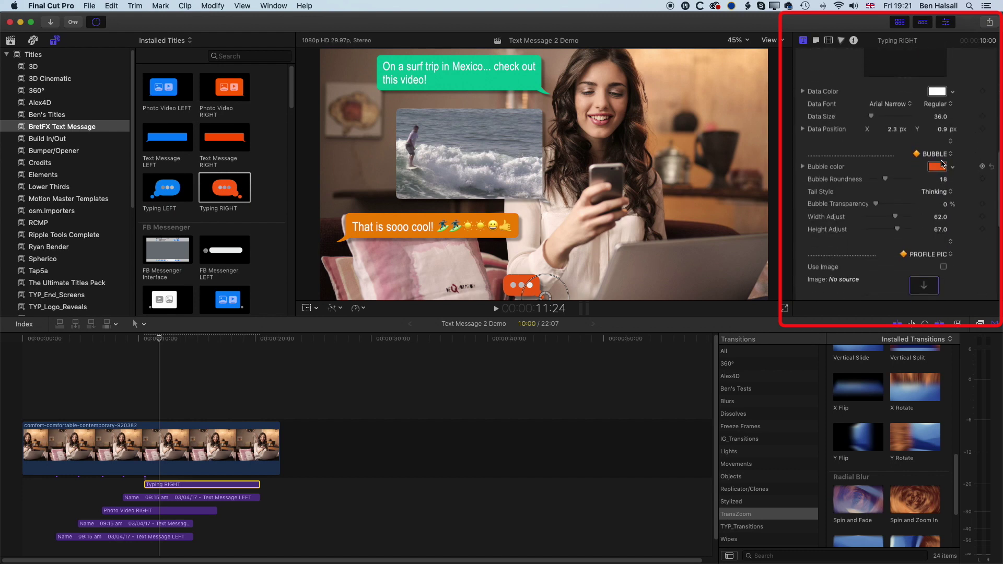
{"action": "left_click", "coordinate": [937, 167]}
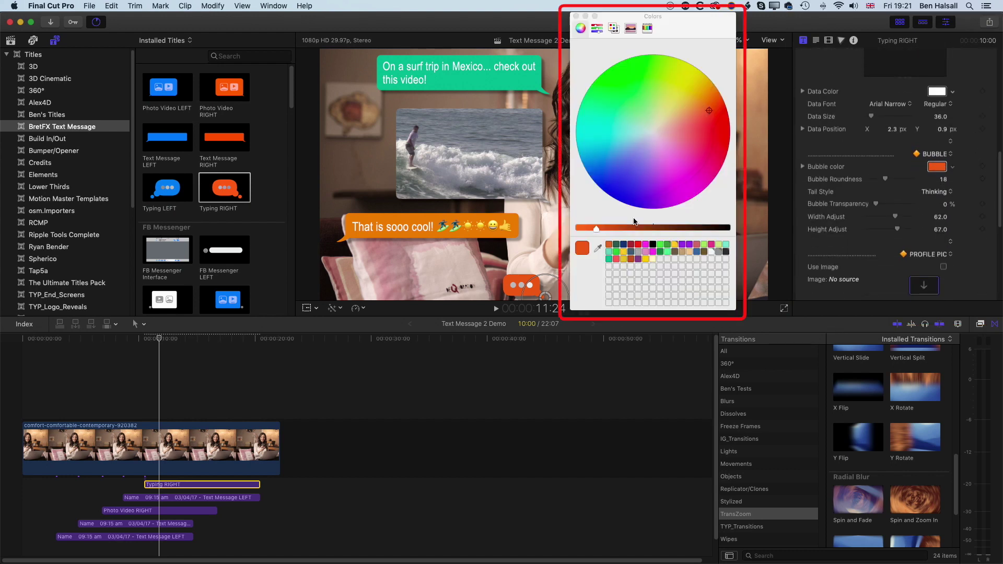
{"action": "left_click", "coordinate": [610, 260]}
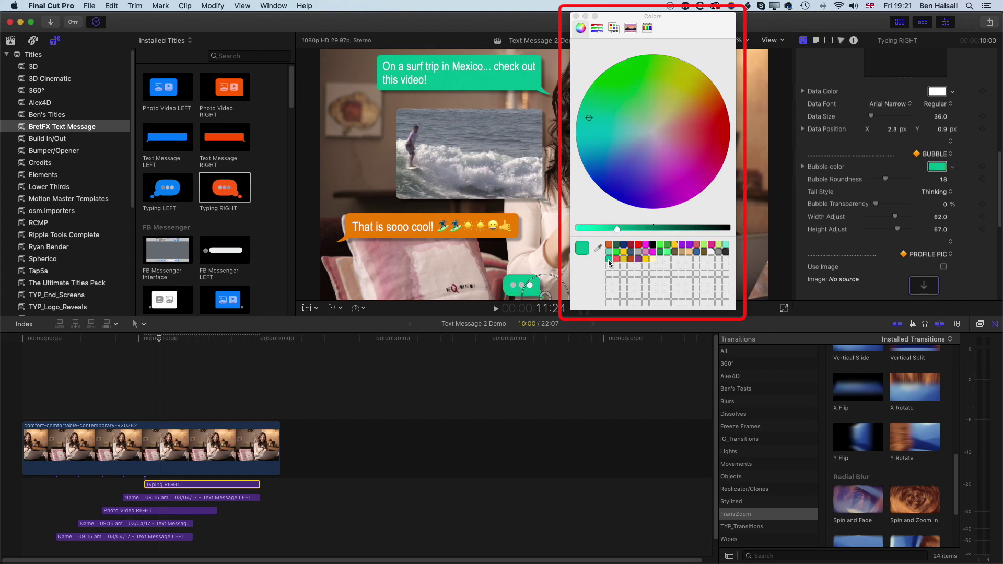
{"action": "left_click", "coordinate": [576, 16]}
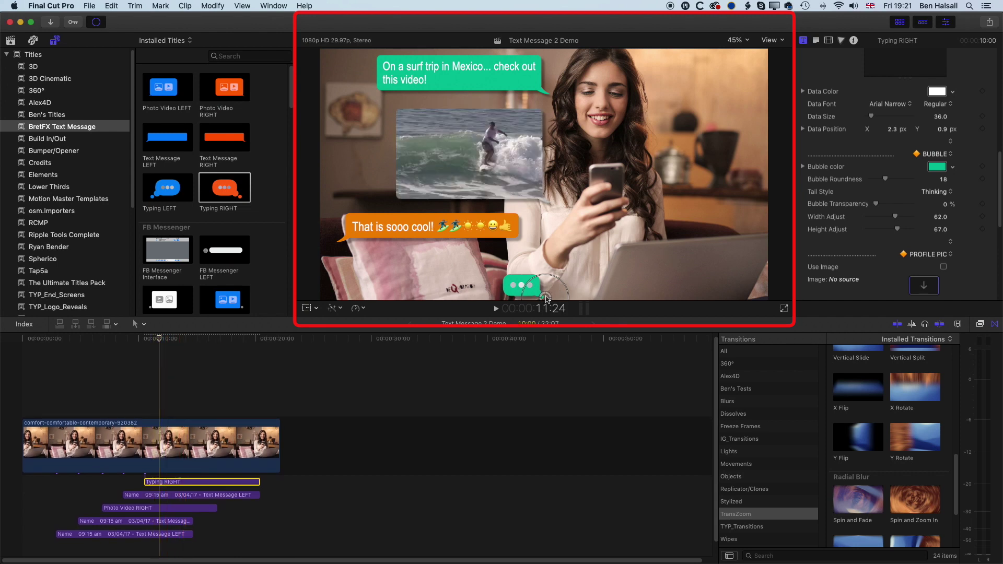
- Raise the green typing bubble to just below the emoji message and play back the conversation from near the start
{"action": "left_click_drag", "start_coordinate": [552, 287], "coordinate": [545, 275]}
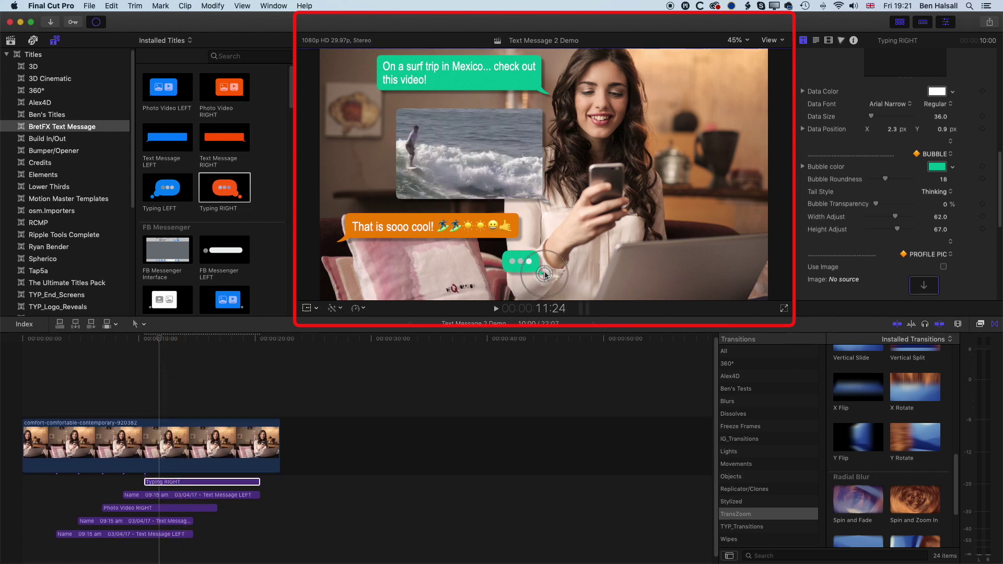
{"action": "left_click", "coordinate": [129, 339]}
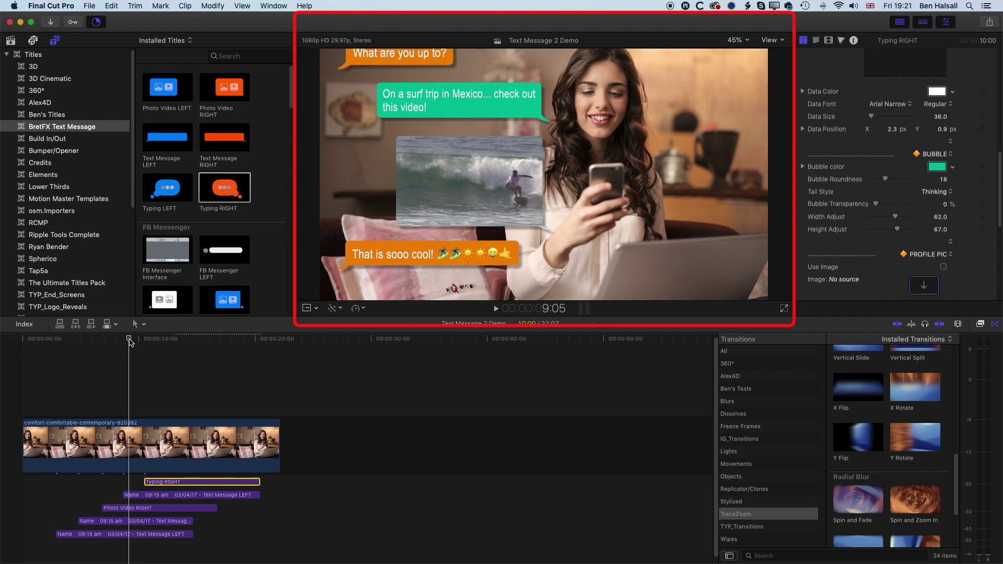
{"action": "left_click", "coordinate": [45, 340]}
{"action": "key", "text": "space"}
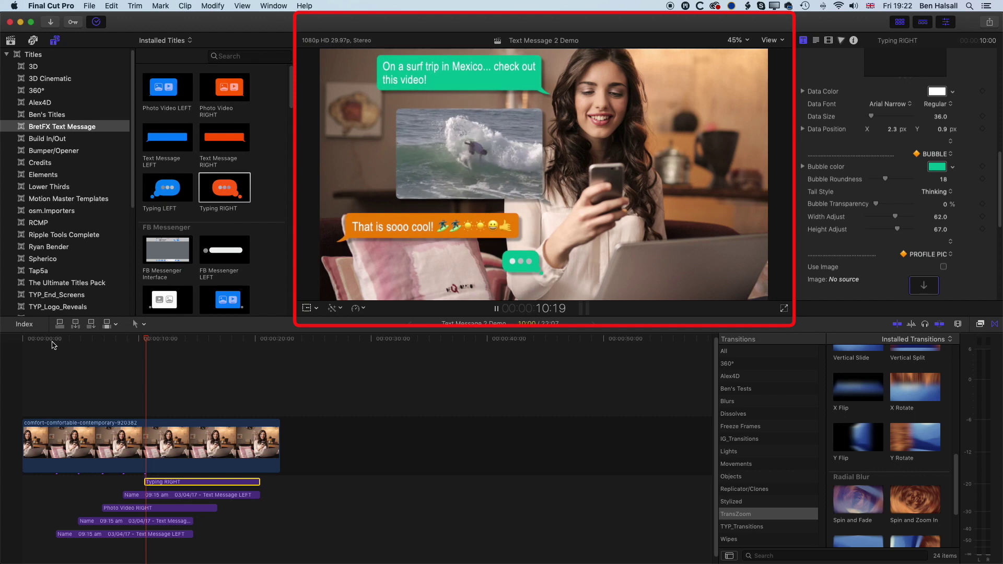
{"action": "key", "text": "space"}
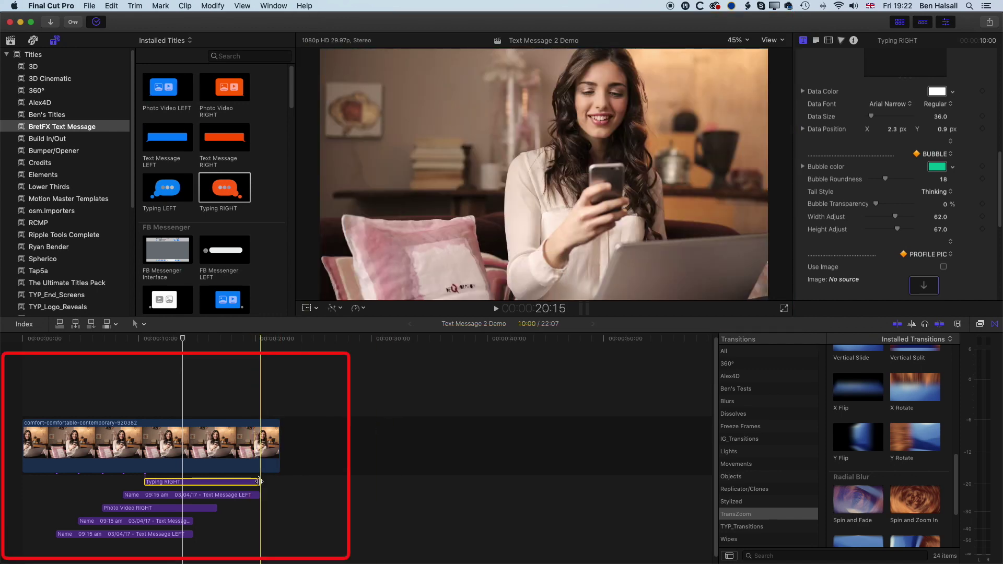
- Trim the Typing RIGHT title to a 3:09 duration and place a copy of the green "On a surf trip in Mexico" message directly after it
{"action": "left_click_drag", "start_coordinate": [259, 481], "coordinate": [181, 481]}
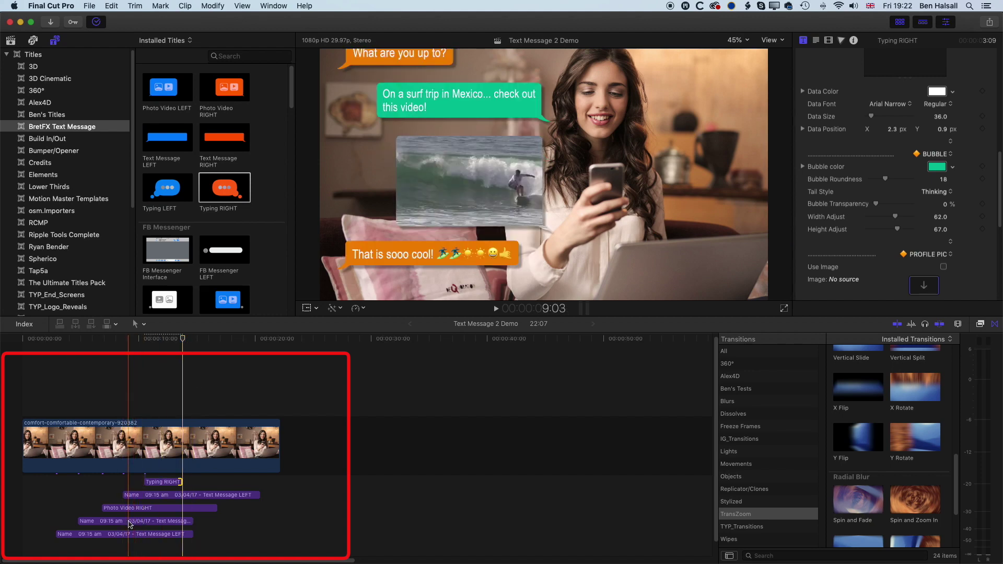
{"action": "left_click_drag", "start_coordinate": [130, 525], "coordinate": [232, 483]}
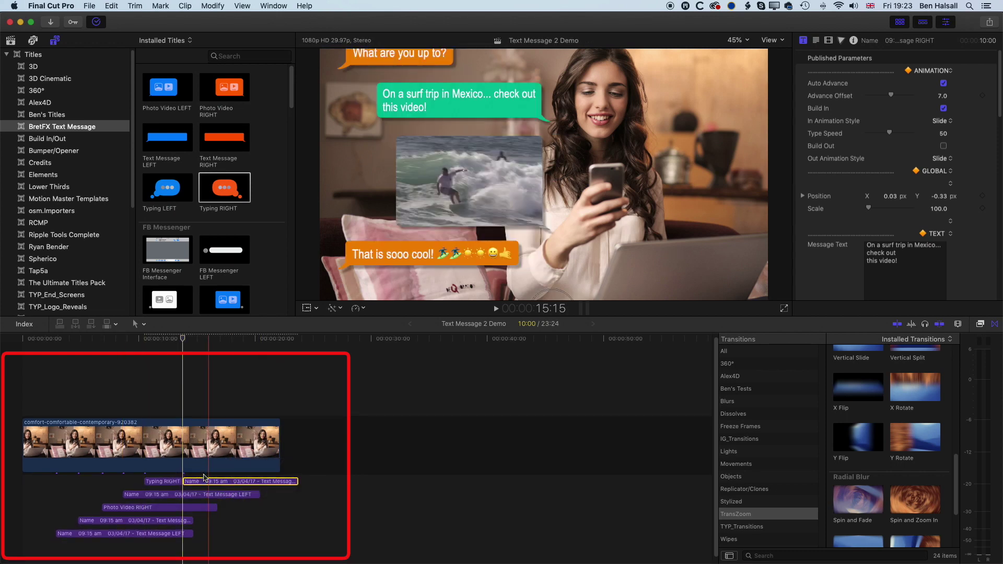
{"action": "left_click", "coordinate": [169, 340]}
{"action": "key", "text": "space"}
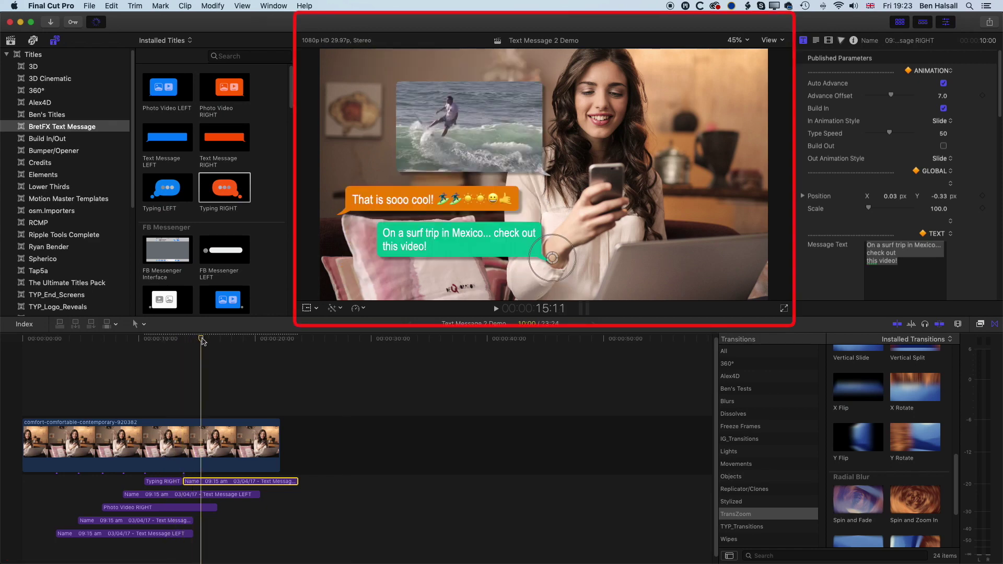
- Turn off Build In for the copied green message and play back from the start of the typing indicator at about 10:15
{"action": "left_click", "coordinate": [184, 341]}
{"action": "mouse_move", "coordinate": [183, 340]}
{"action": "left_mouse_down"}
{"action": "mouse_move", "coordinate": [194, 342]}
{"action": "mouse_move", "coordinate": [174, 341]}
{"action": "mouse_move", "coordinate": [185, 343]}
{"action": "left_mouse_up"}
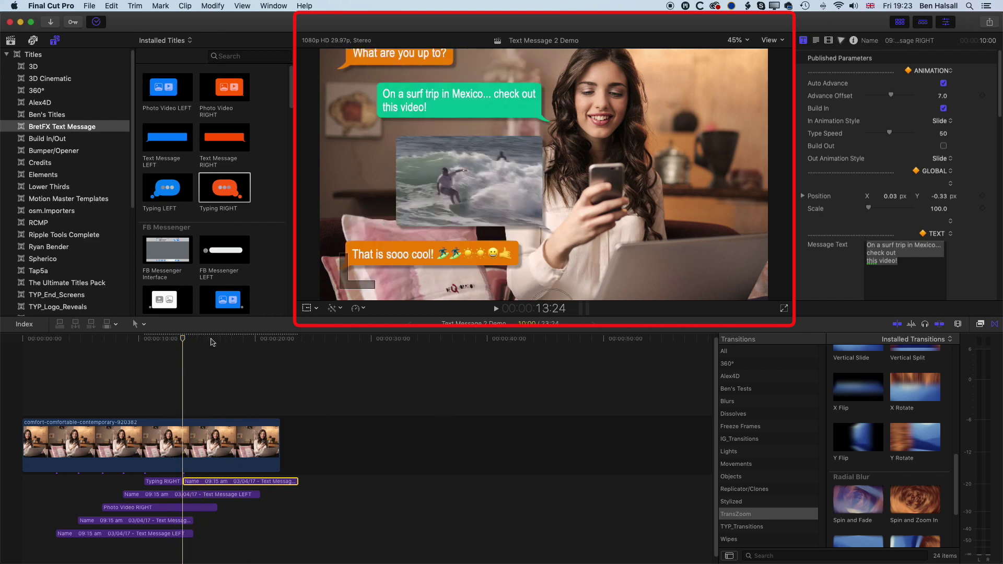
{"action": "left_click_drag", "start_coordinate": [201, 343], "coordinate": [207, 343]}
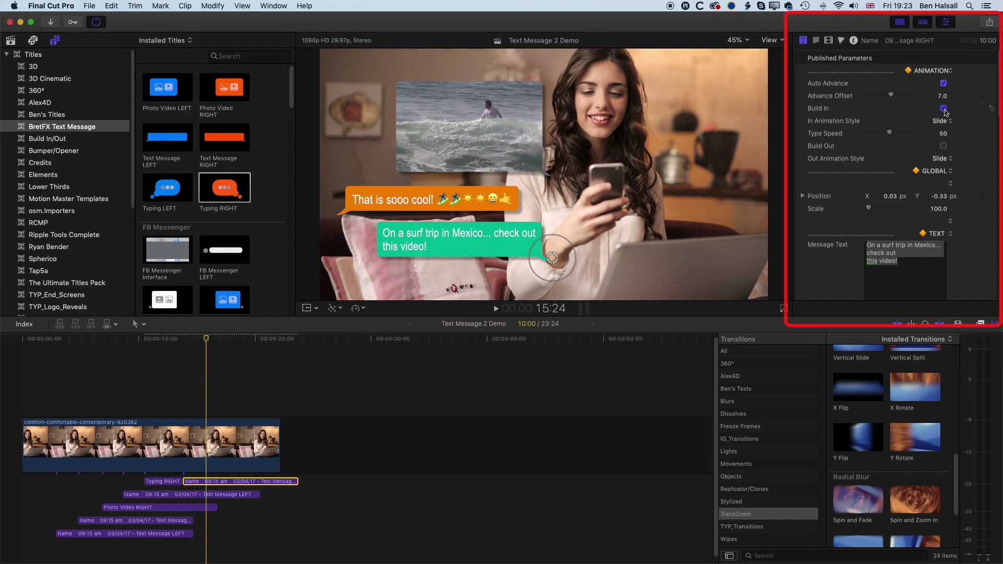
{"action": "left_click_drag", "start_coordinate": [207, 341], "coordinate": [146, 341]}
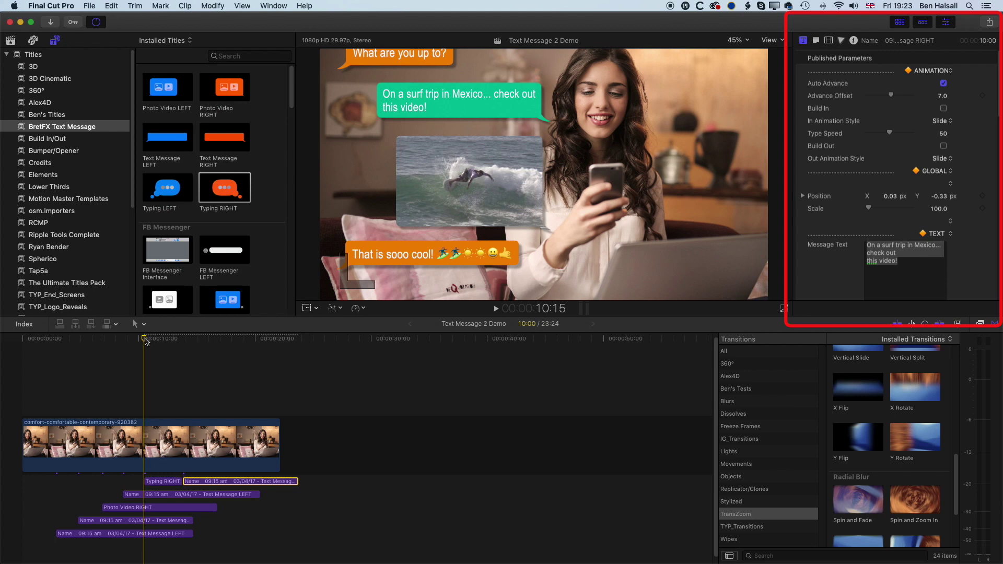
{"action": "key", "text": "space"}
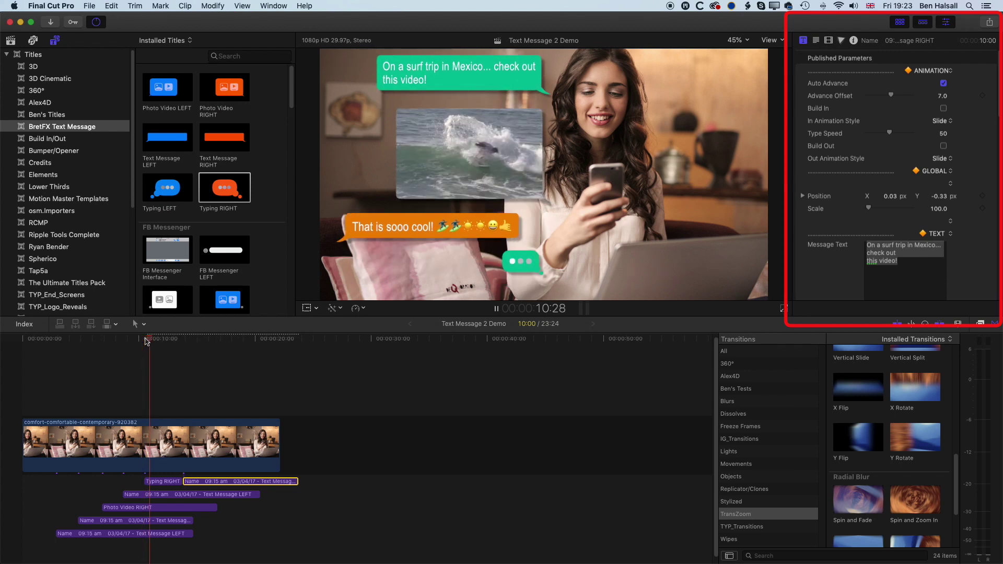
- Replace the copied message's text with "You should jump on a" followed by the aeroplane emoji from Travel & Places
{"action": "left_click", "coordinate": [197, 483]}
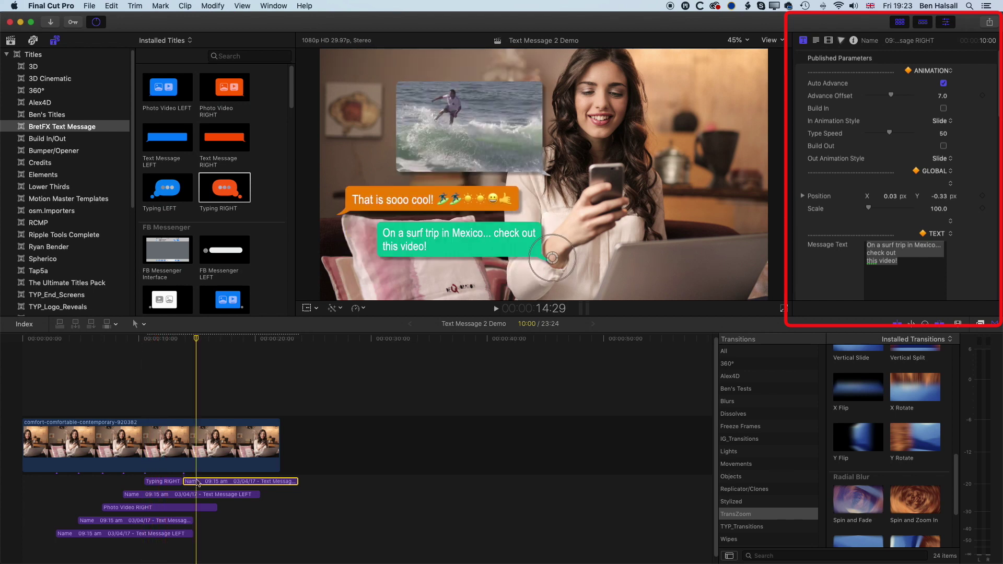
{"action": "left_click", "coordinate": [891, 265]}
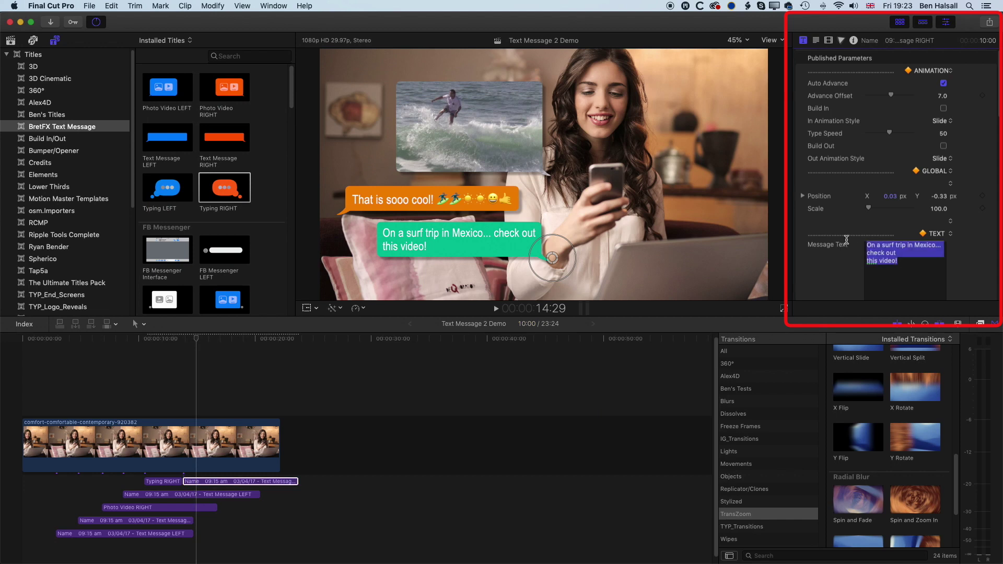
{"action": "type", "text": "You should jump on a"}
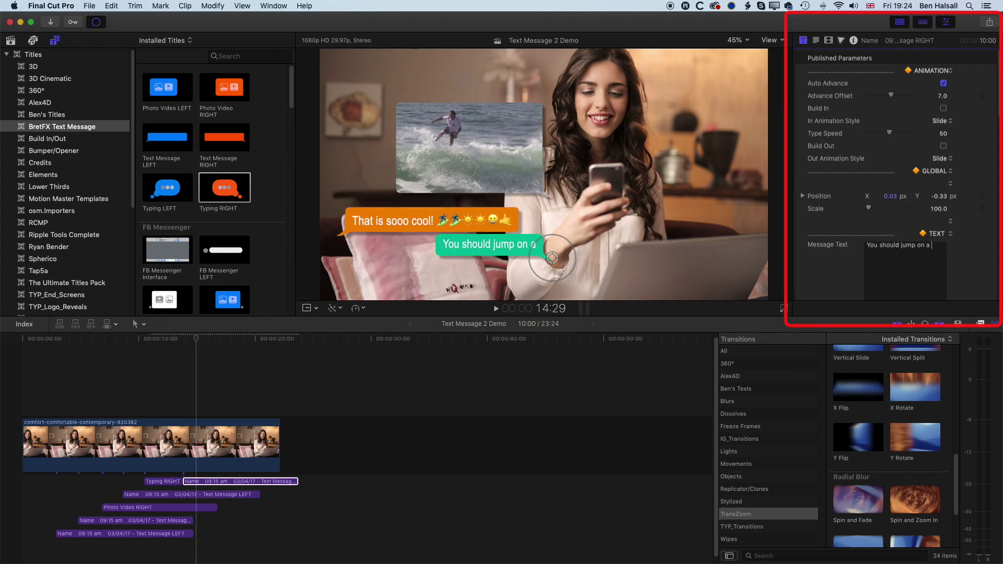
{"action": "left_click", "coordinate": [111, 6]}
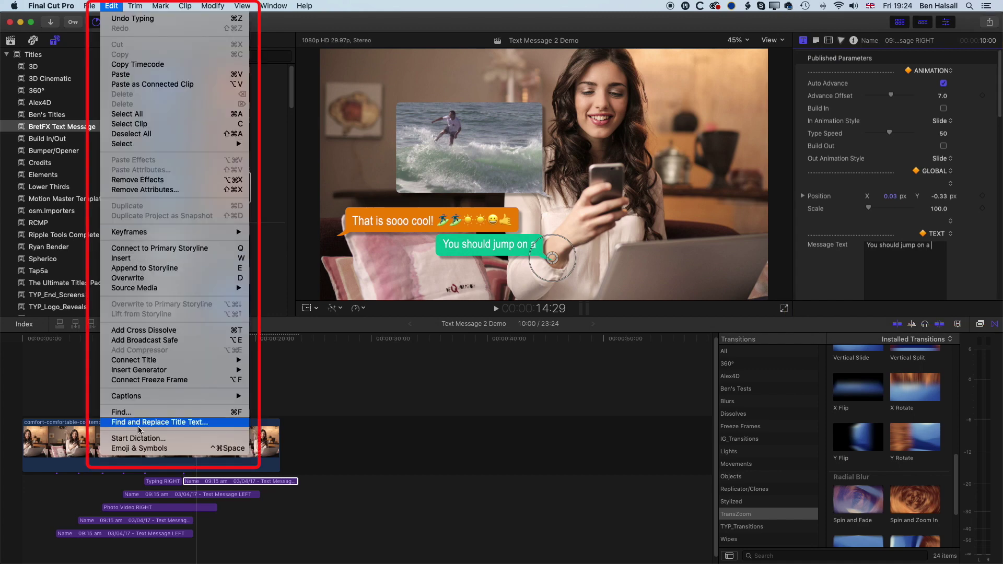
{"action": "left_click", "coordinate": [147, 454]}
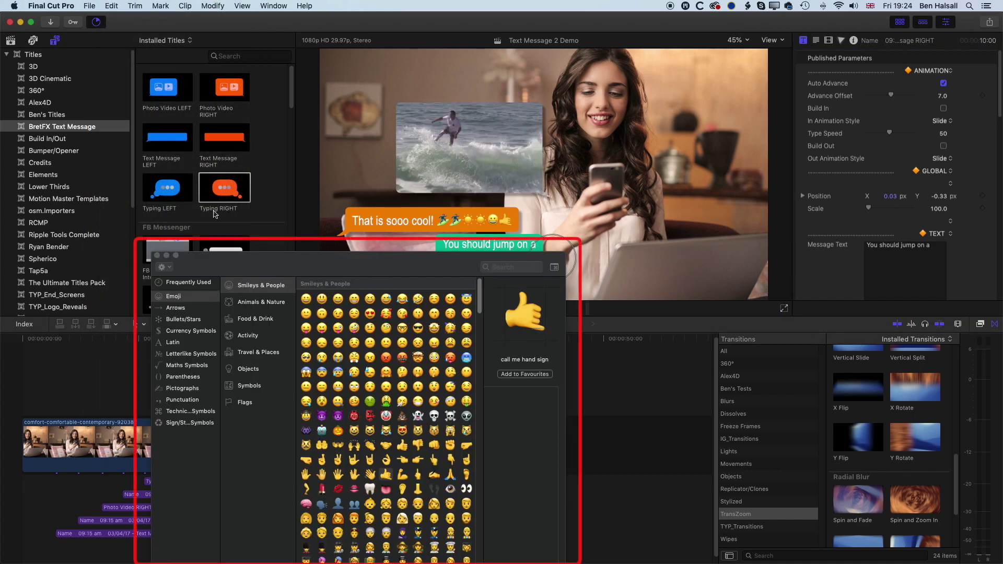
{"action": "left_click", "coordinate": [250, 353]}
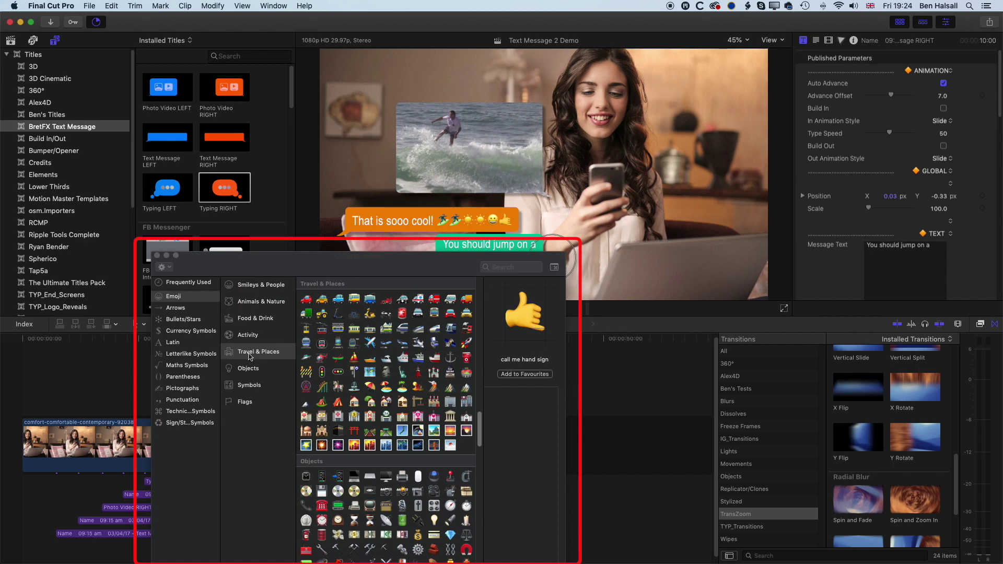
{"action": "left_click_drag", "start_coordinate": [370, 342], "coordinate": [938, 246]}
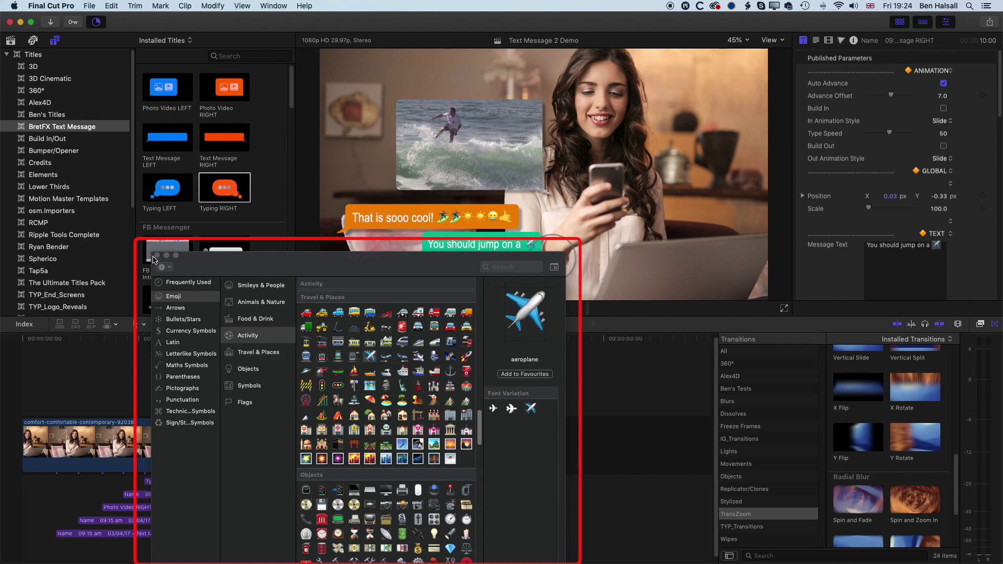
{"action": "left_click", "coordinate": [157, 256]}
- Check the Typing RIGHT title's position and set the aeroplane message's Y position to -0.4 px to match
{"action": "left_click", "coordinate": [199, 486]}
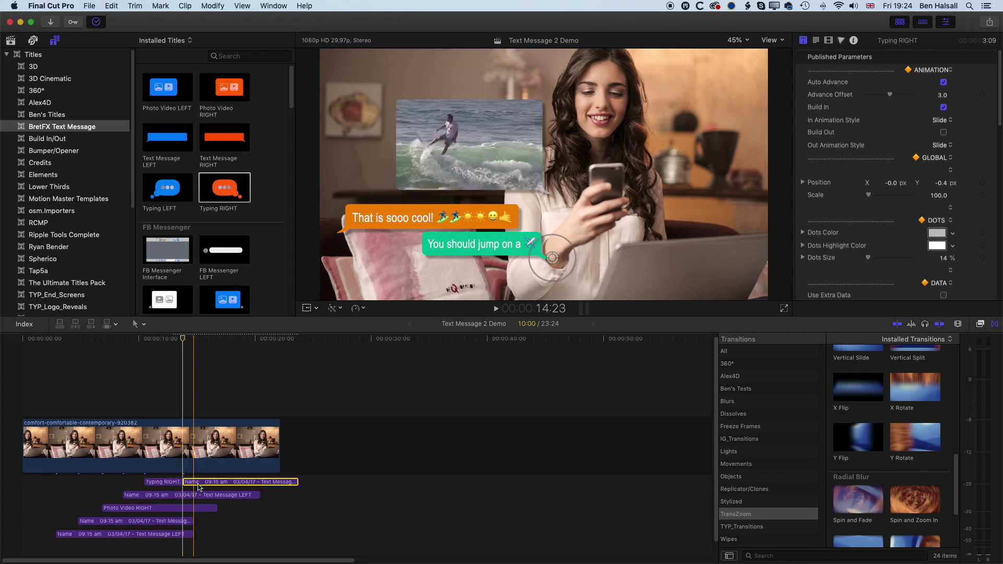
{"action": "left_click", "coordinate": [166, 485]}
{"action": "left_click", "coordinate": [173, 340]}
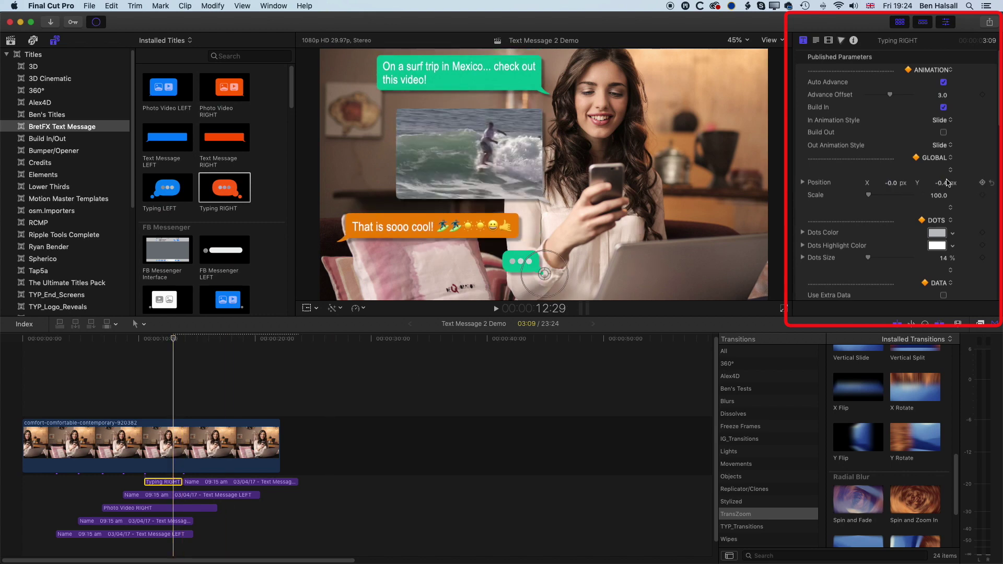
{"action": "key", "text": "space"}
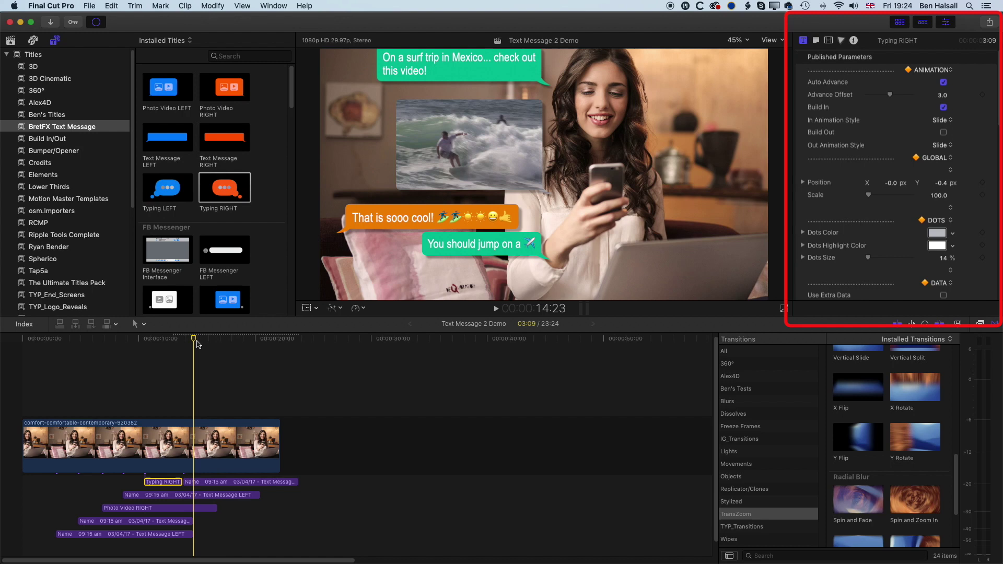
{"action": "left_click", "coordinate": [212, 484]}
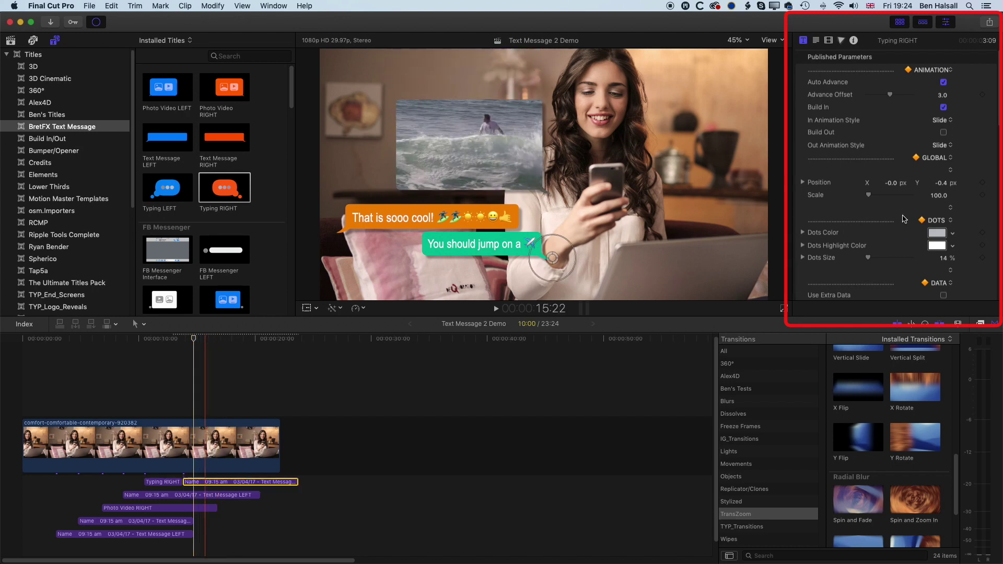
{"action": "left_click", "coordinate": [941, 197]}
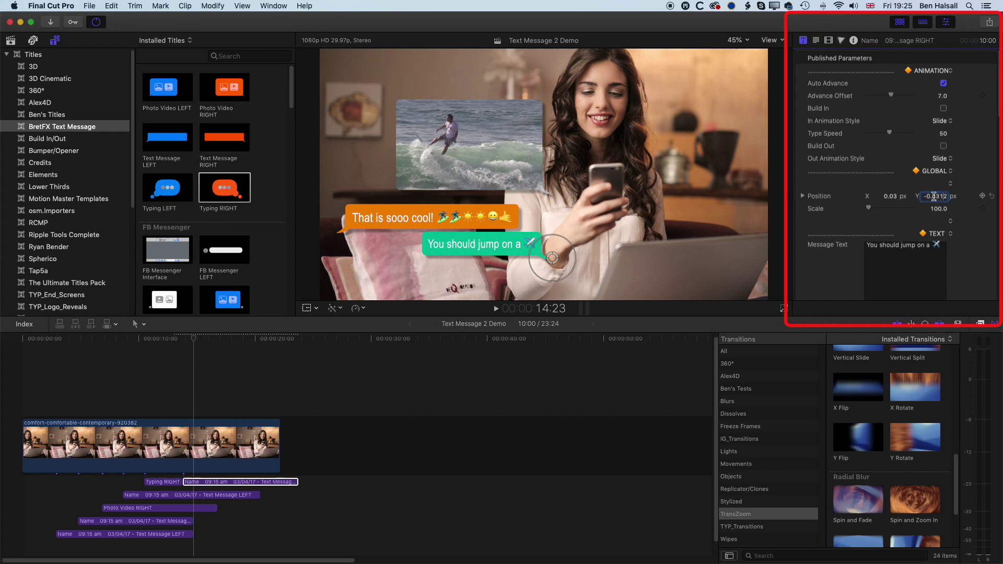
{"action": "type", "text": "4"}
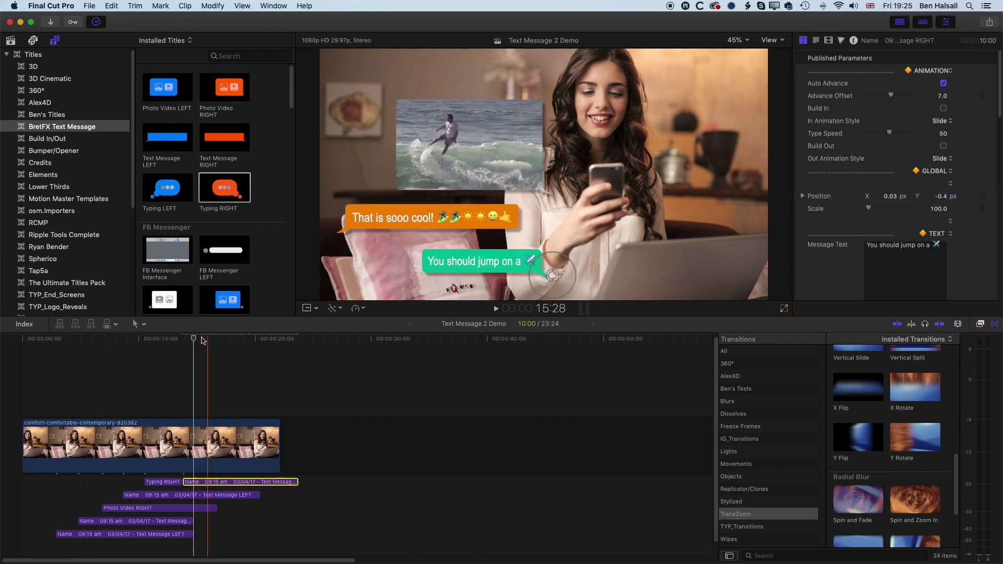
- Play back the change from the typing indicator to the aeroplane message
{"action": "left_click", "coordinate": [164, 340]}
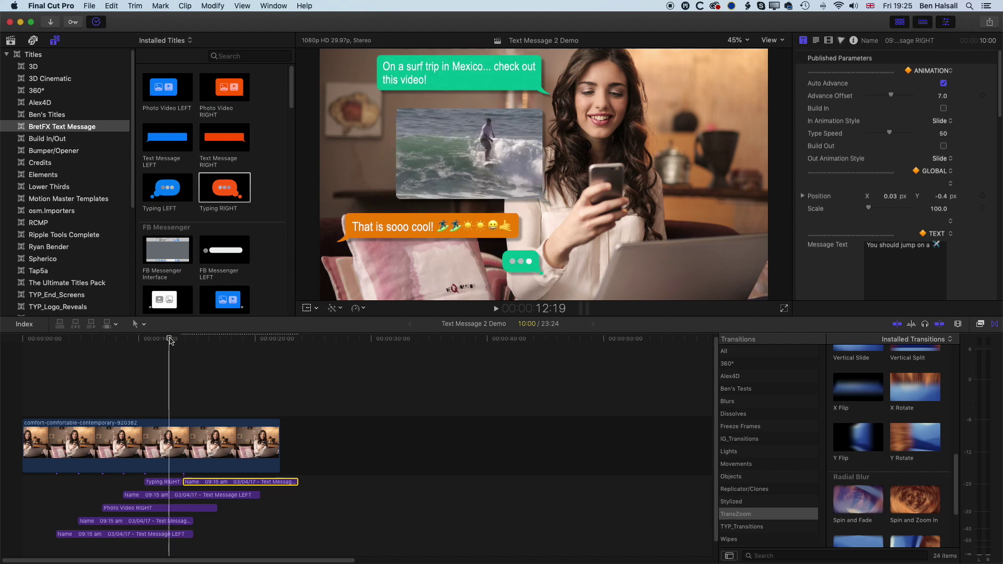
{"action": "key", "text": "space"}
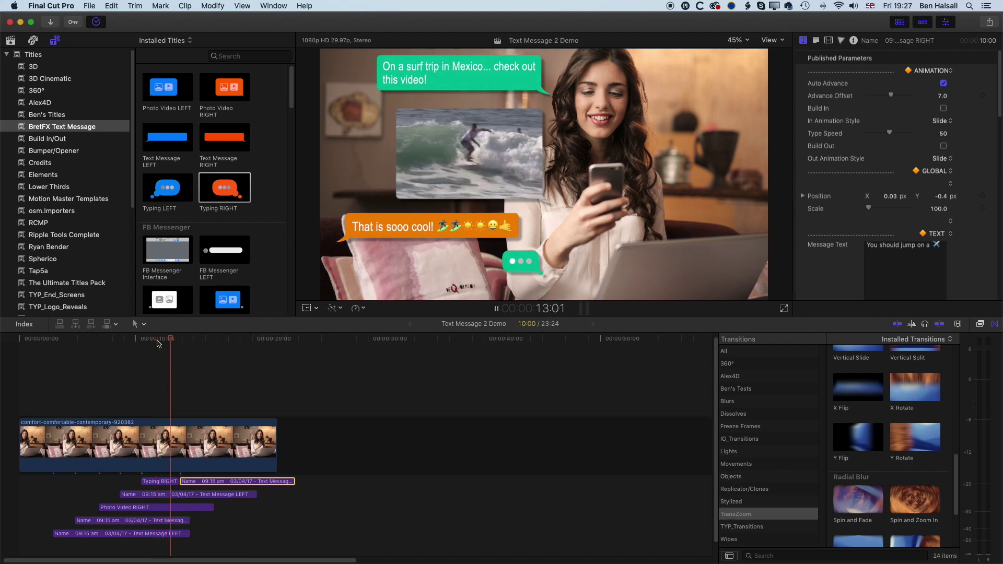
{"action": "key", "text": "space"}
{"action": "key", "text": "space"}
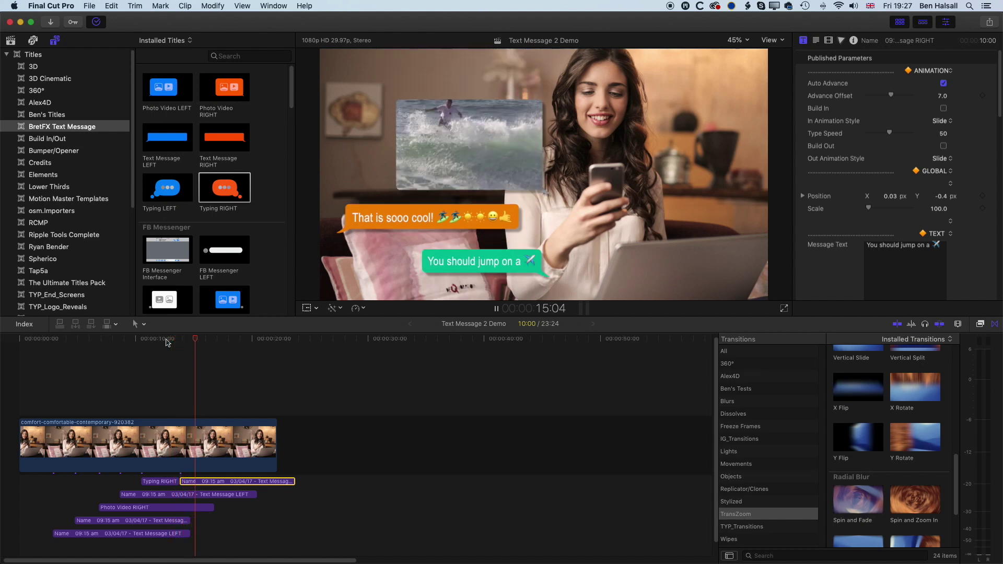
{"action": "key", "text": "space"}
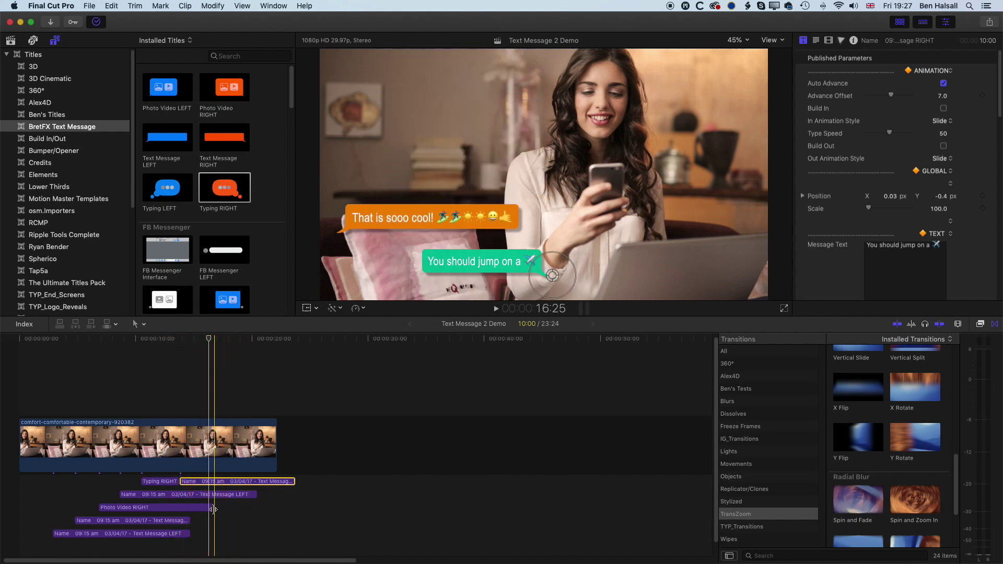
- Extend the ends of the second orange message, surfing video bubble, first green message and first orange message to match the aeroplane message's end
{"action": "left_click_drag", "start_coordinate": [214, 509], "coordinate": [293, 494]}
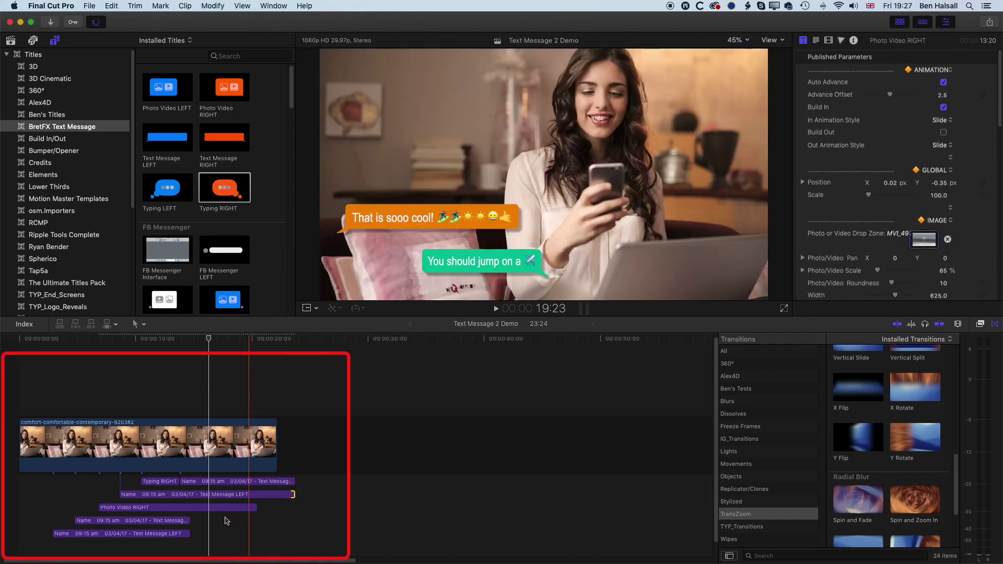
{"action": "left_click_drag", "start_coordinate": [256, 507], "coordinate": [292, 507]}
{"action": "left_click_drag", "start_coordinate": [188, 521], "coordinate": [293, 521]}
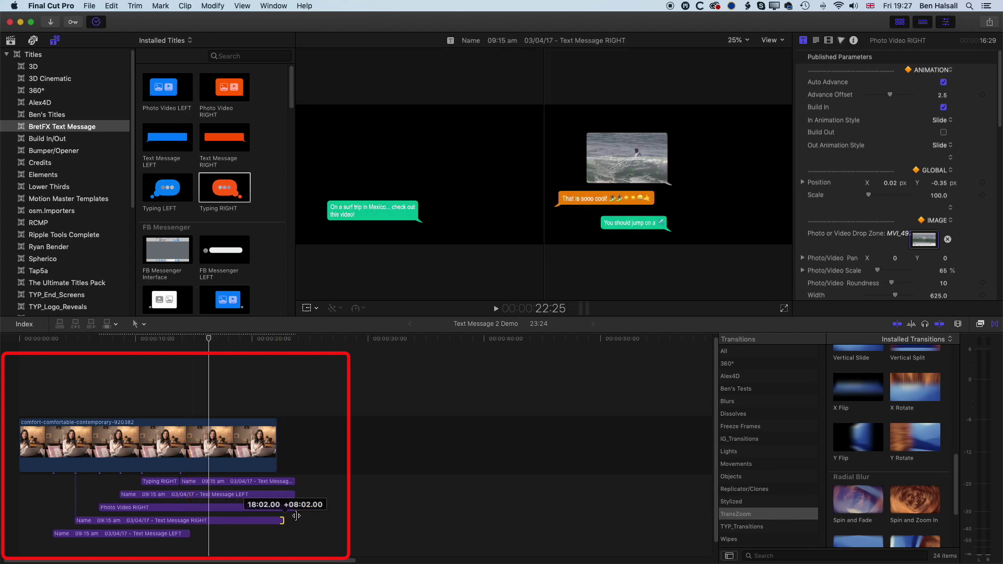
{"action": "left_click_drag", "start_coordinate": [189, 534], "coordinate": [295, 533]}
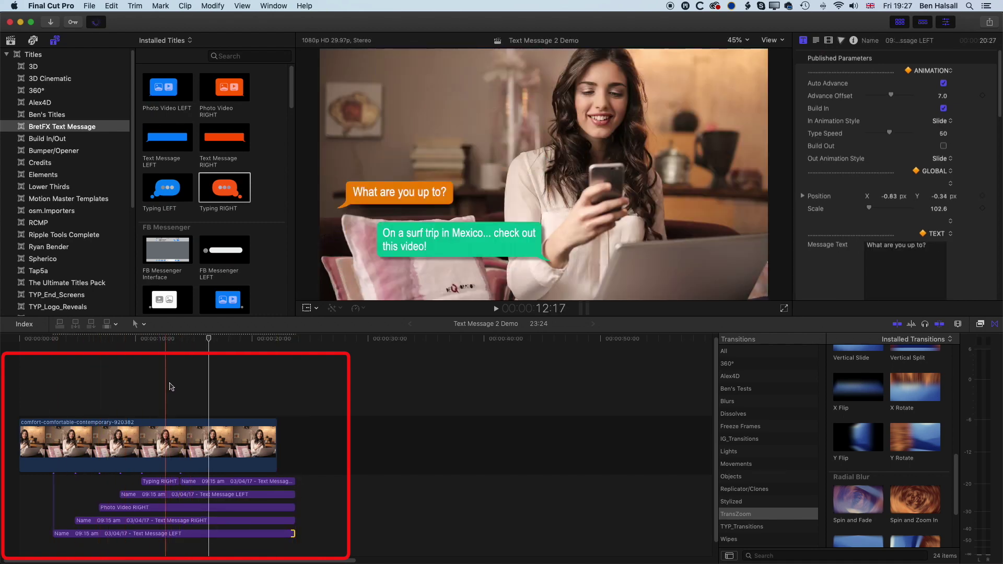
- Trim the first orange message's end to the playhead at 16:05 and stretch it back out to the other titles' shared end
{"action": "left_click", "coordinate": [269, 533]}
{"action": "key", "text": "alt+]"}
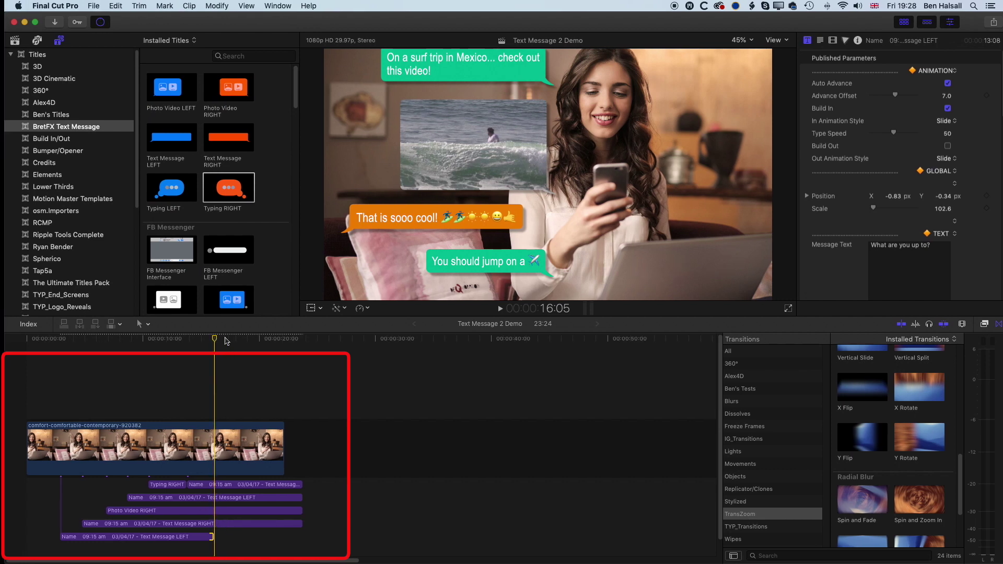
{"action": "left_click", "coordinate": [273, 524]}
{"action": "left_click_drag", "start_coordinate": [197, 537], "coordinate": [294, 535]}
- Extend the background photo to the end of the titles and play back the conversation up to the aeroplane message
{"action": "left_click_drag", "start_coordinate": [280, 455], "coordinate": [296, 456]}
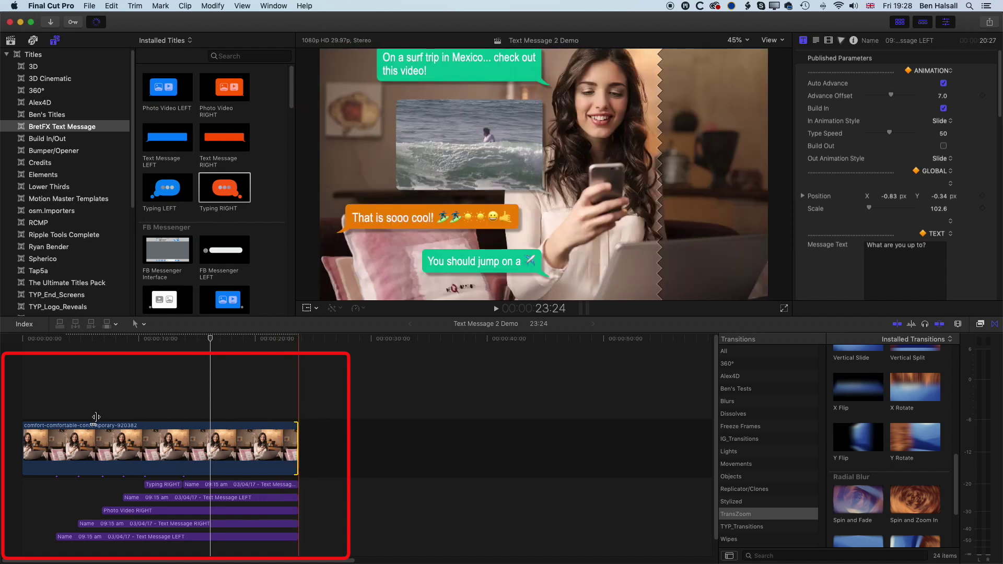
{"action": "key", "text": "space"}
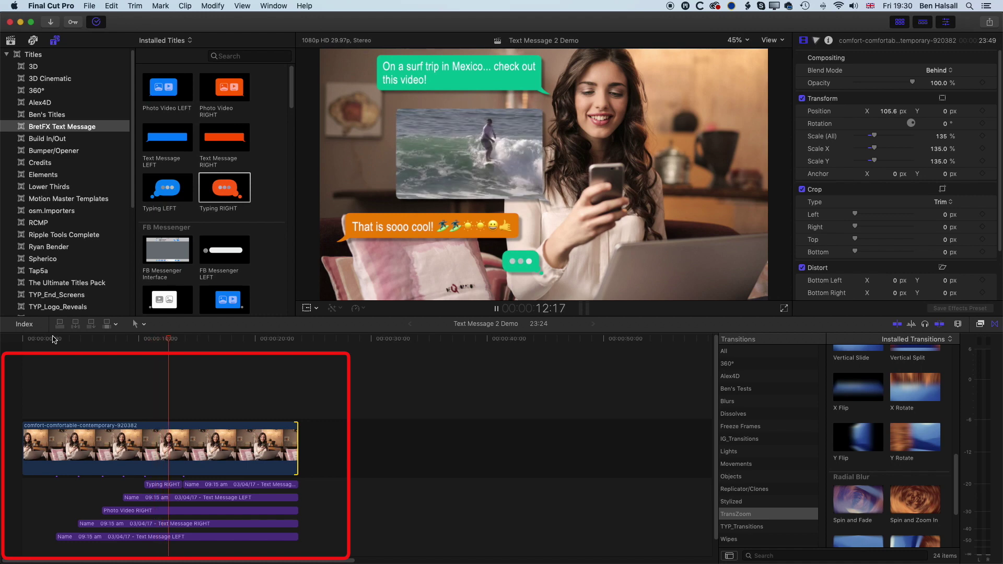
{"action": "key", "text": "space"}
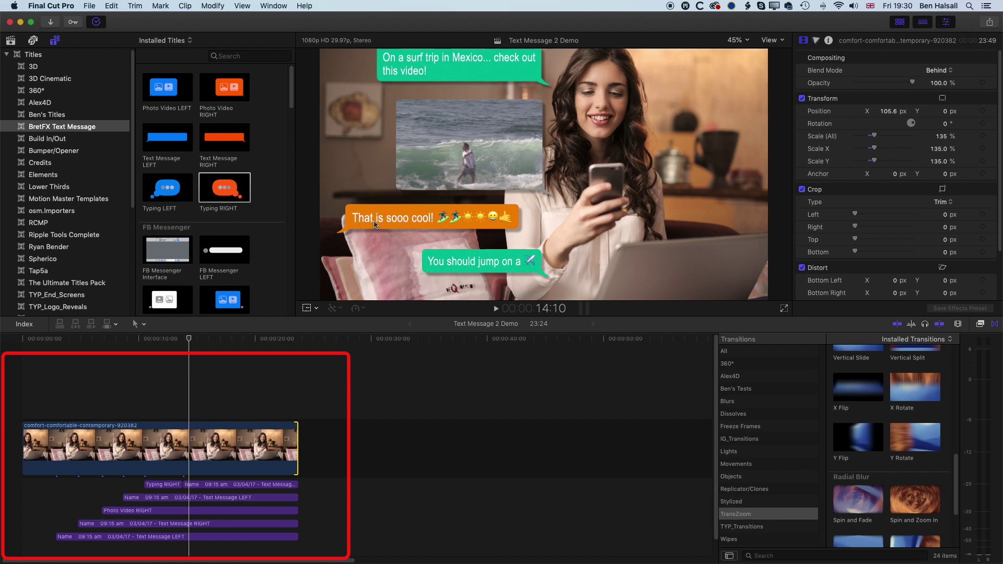
- Copy the "What are you up to?" message to start at about 15 seconds and lower its Y position to -0.45 px
{"action": "mouse_move", "coordinate": [147, 538]}
{"action": "left_mouse_down"}
{"action": "mouse_move", "coordinate": [146, 514]}
{"action": "mouse_move", "coordinate": [209, 477]}
{"action": "mouse_move", "coordinate": [241, 484]}
{"action": "mouse_move", "coordinate": [208, 482]}
{"action": "left_mouse_up"}
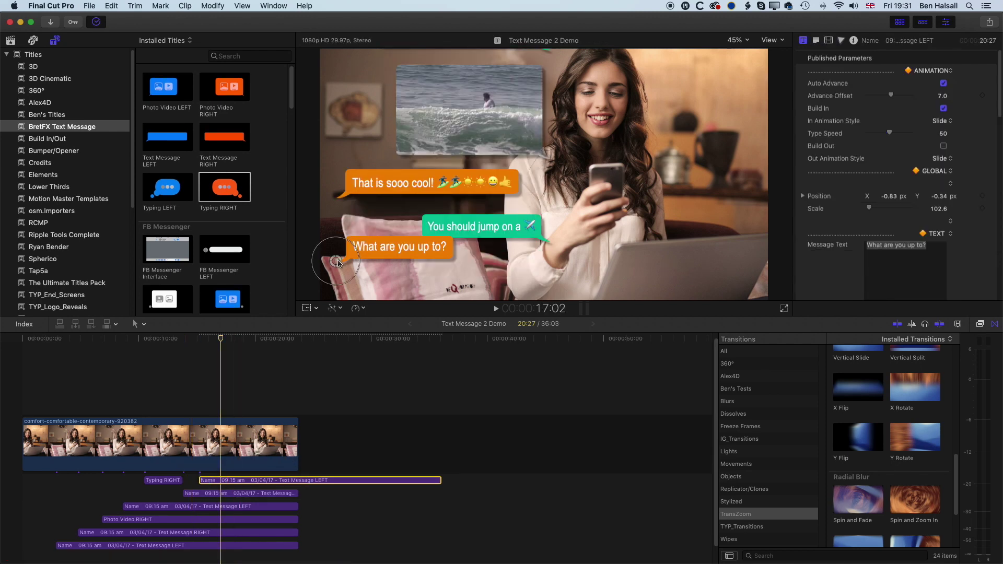
{"action": "left_click_drag", "start_coordinate": [336, 290], "coordinate": [336, 289]}
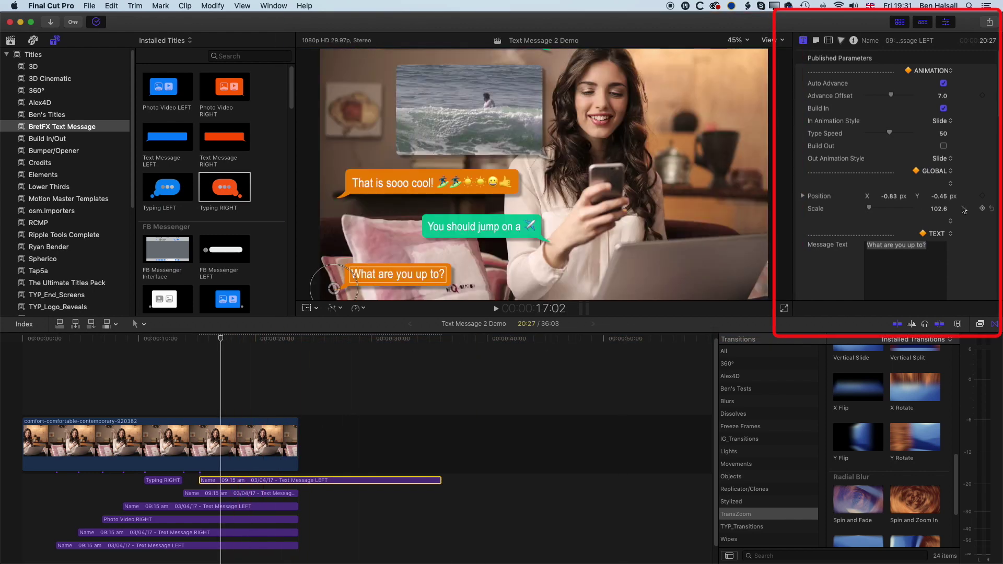
- Enable Use Image for the copied message's profile picture and shift the message's X position to -0.73 px to make room for it
{"action": "scroll", "coordinate": [964, 209], "scroll_direction": "down", "scroll_amount": 5}
{"action": "scroll", "coordinate": [964, 209], "scroll_direction": "down", "scroll_amount": 6}
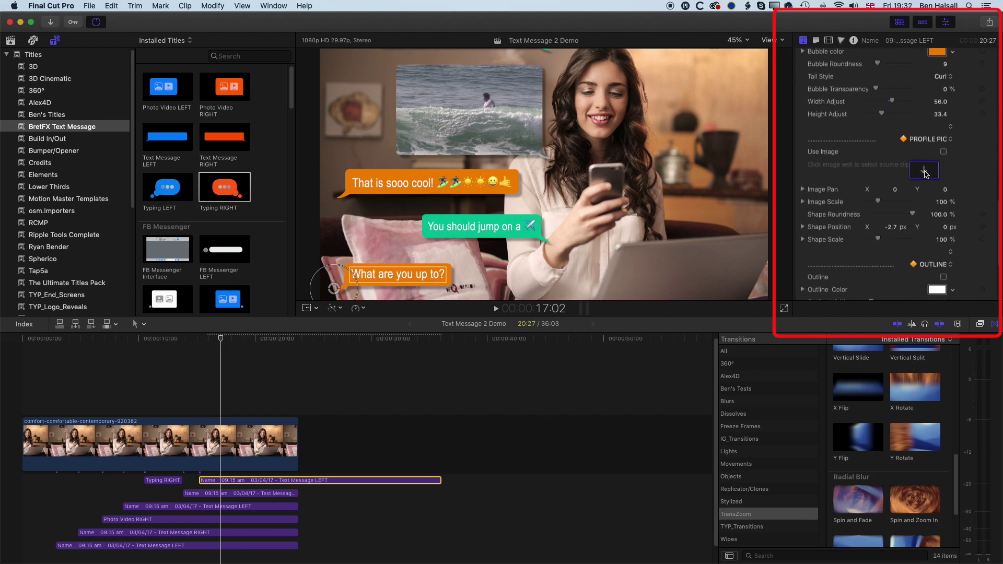
{"action": "left_click", "coordinate": [944, 152]}
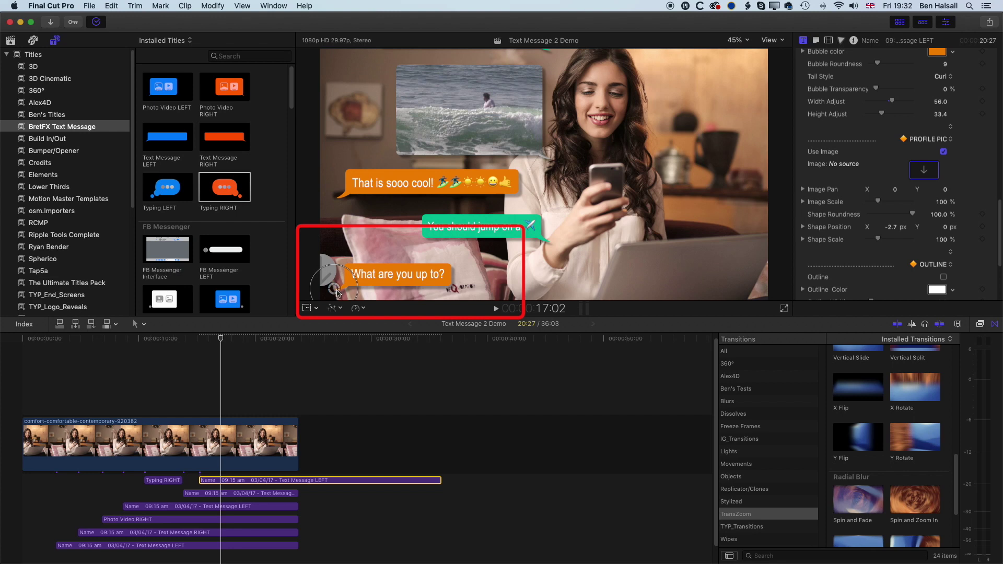
{"action": "left_click_drag", "start_coordinate": [338, 293], "coordinate": [363, 291]}
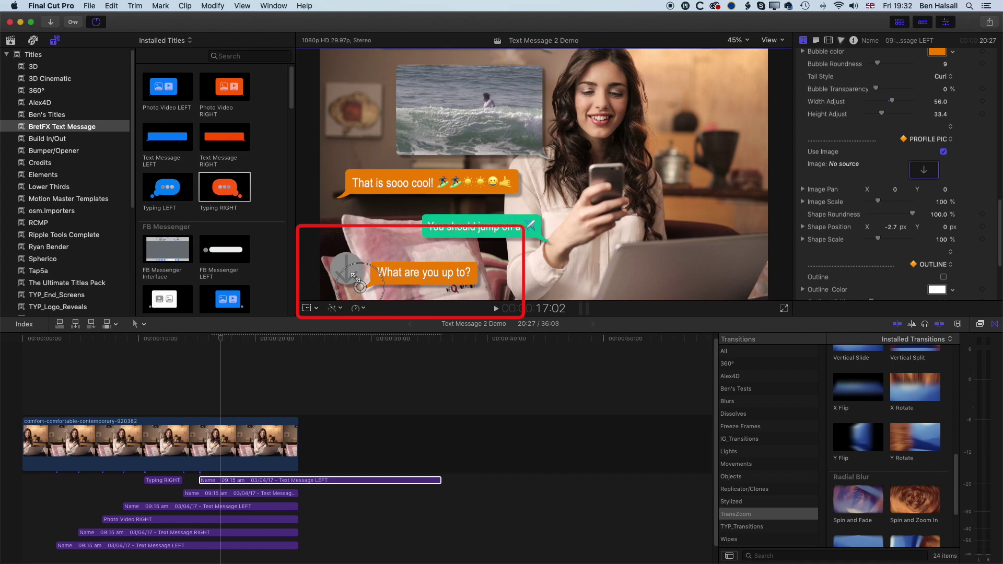
- Fill the copied message's profile picture with the cellular-telephone-chairs-contemporary-942424 photo from the Phones event
{"action": "left_click", "coordinate": [11, 41]}
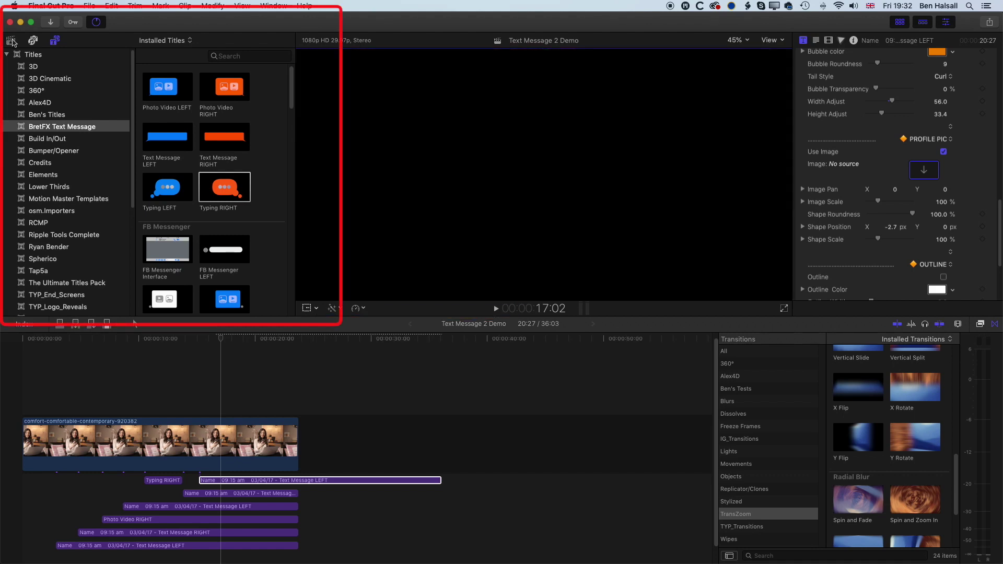
{"action": "left_click", "coordinate": [38, 93]}
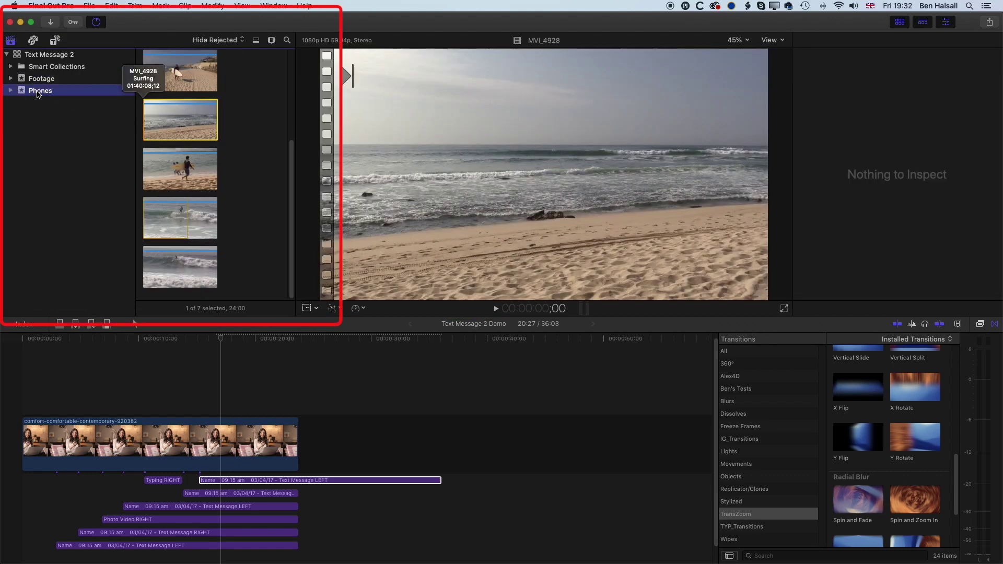
{"action": "left_click", "coordinate": [165, 140]}
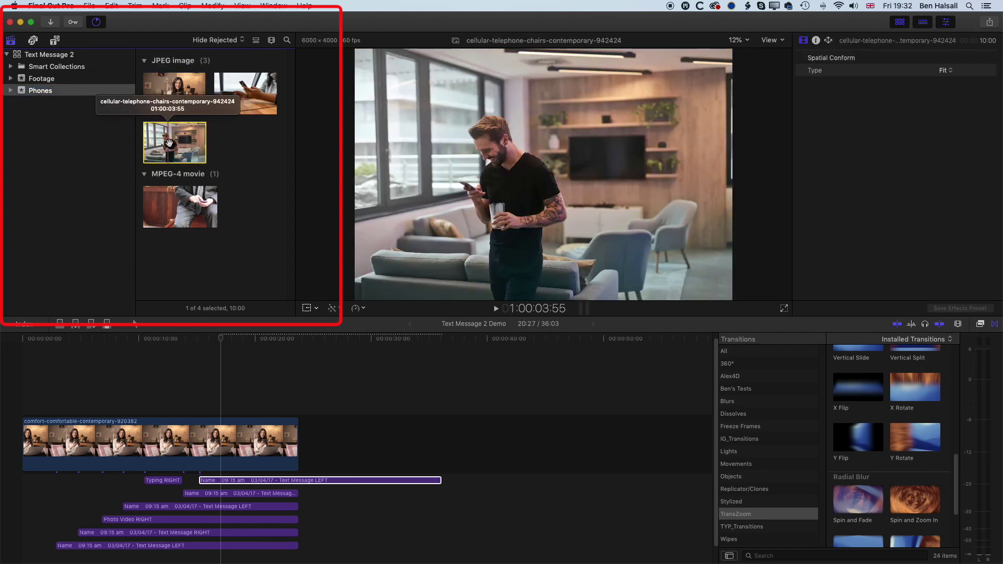
{"action": "left_click", "coordinate": [248, 482]}
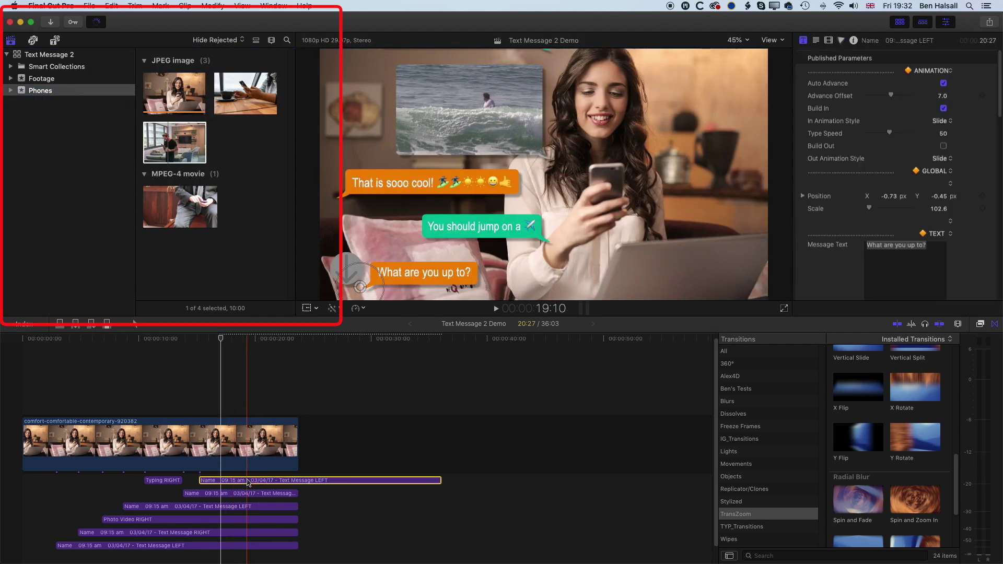
{"action": "scroll", "coordinate": [823, 242], "scroll_direction": "down", "scroll_amount": 10}
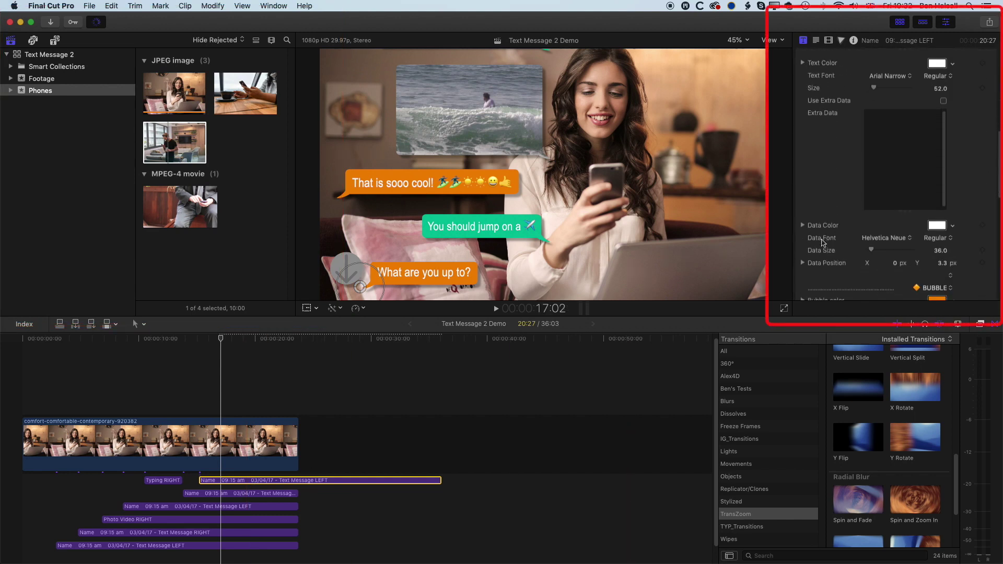
{"action": "scroll", "coordinate": [823, 242], "scroll_direction": "down", "scroll_amount": 8}
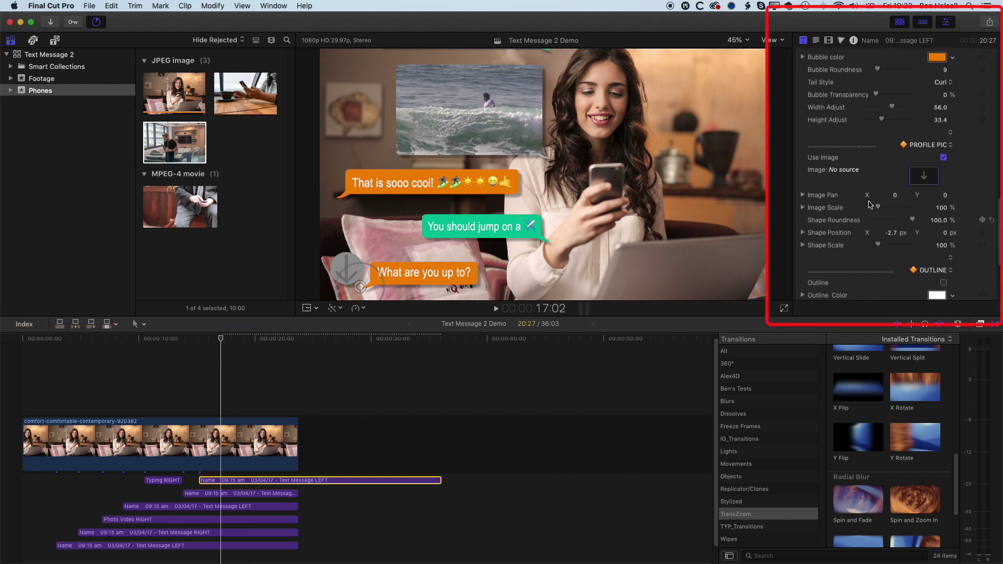
{"action": "left_click", "coordinate": [923, 176]}
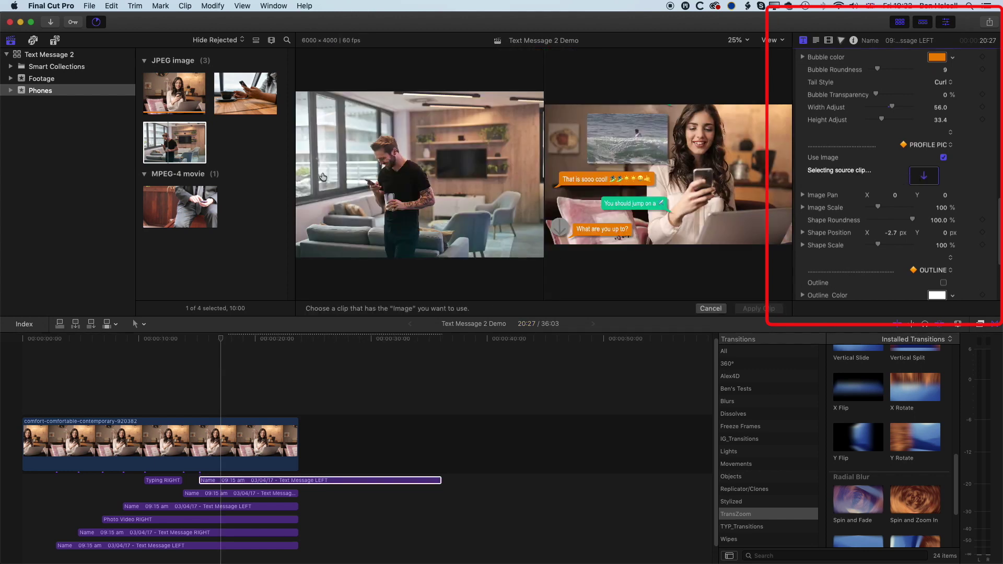
{"action": "left_click", "coordinate": [170, 146]}
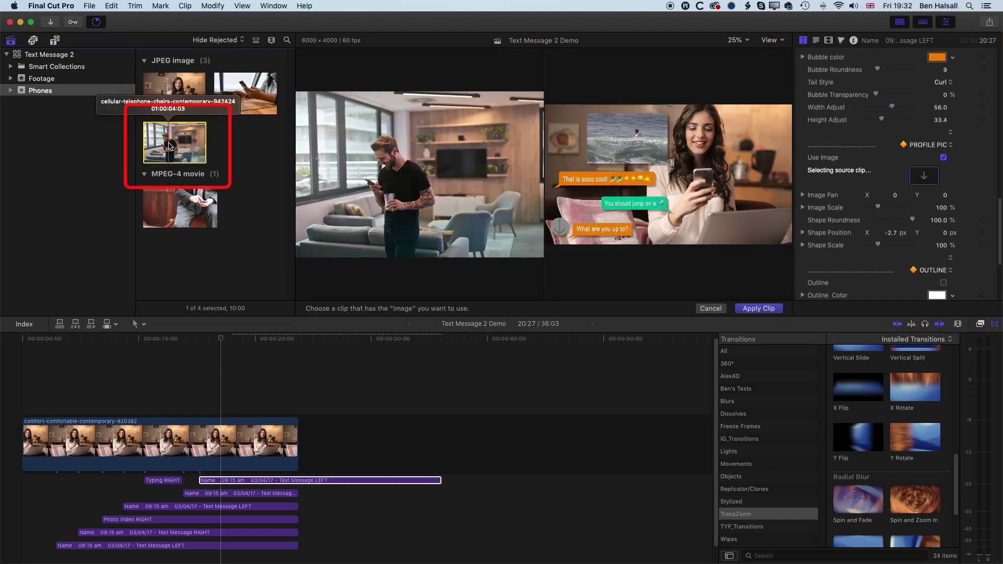
{"action": "left_click", "coordinate": [768, 311]}
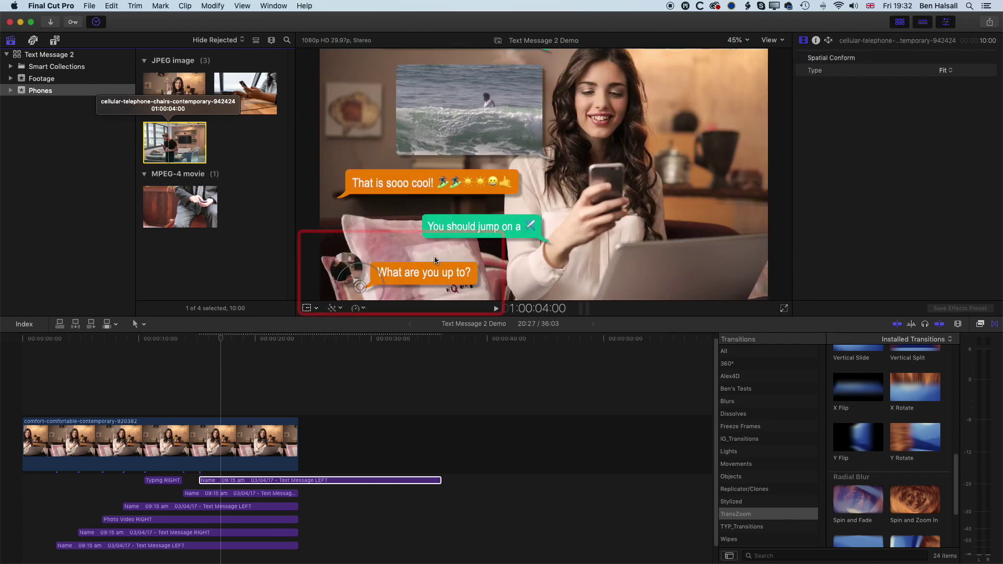
- Frame the man's face in the profile picture with Image Scale 166 % and Image Pan X 54.3, Y -26.0
{"action": "left_click", "coordinate": [258, 482]}
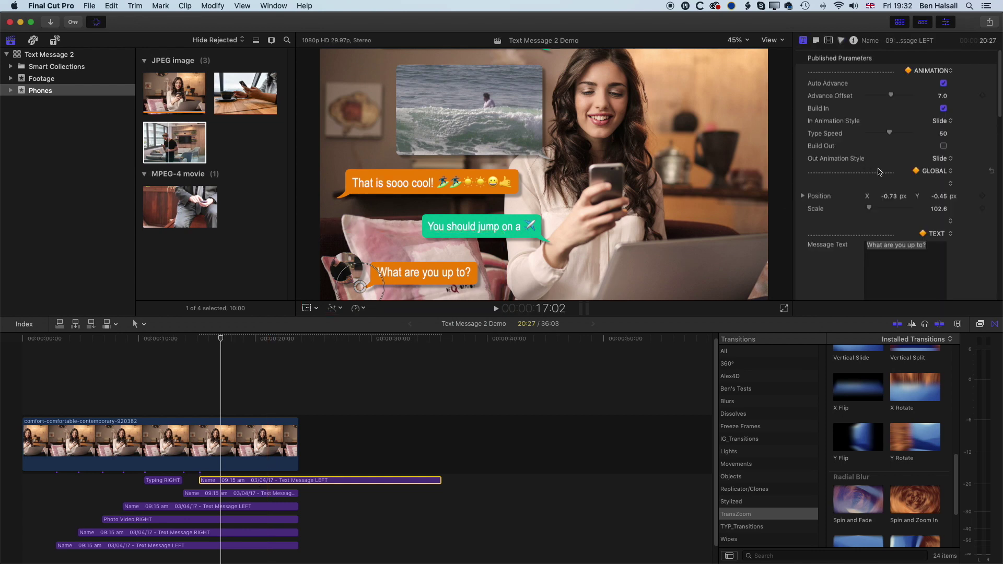
{"action": "scroll", "coordinate": [975, 202], "scroll_direction": "down", "scroll_amount": 5}
{"action": "scroll", "coordinate": [974, 201], "scroll_direction": "down", "scroll_amount": 10}
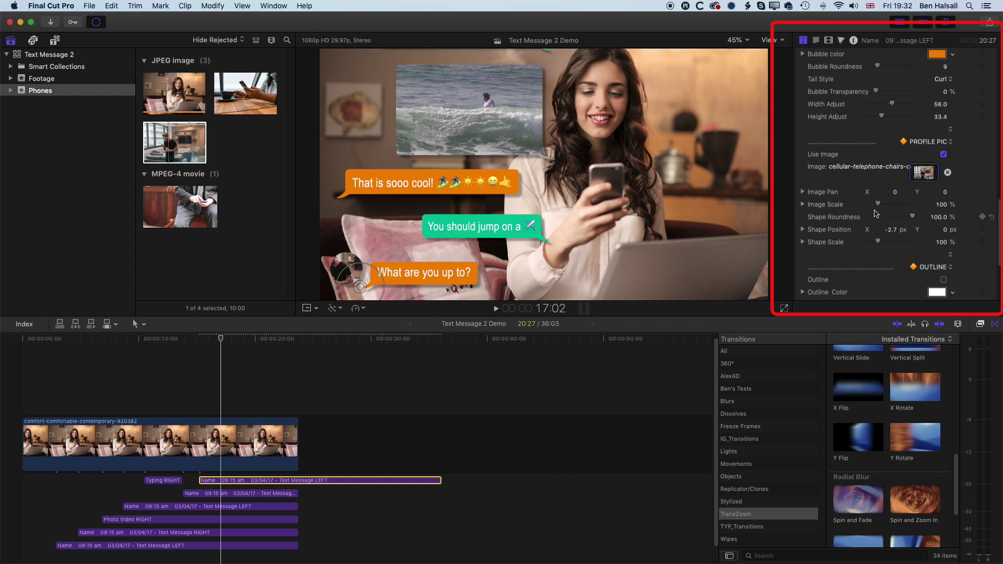
{"action": "left_click_drag", "start_coordinate": [878, 205], "coordinate": [886, 205]}
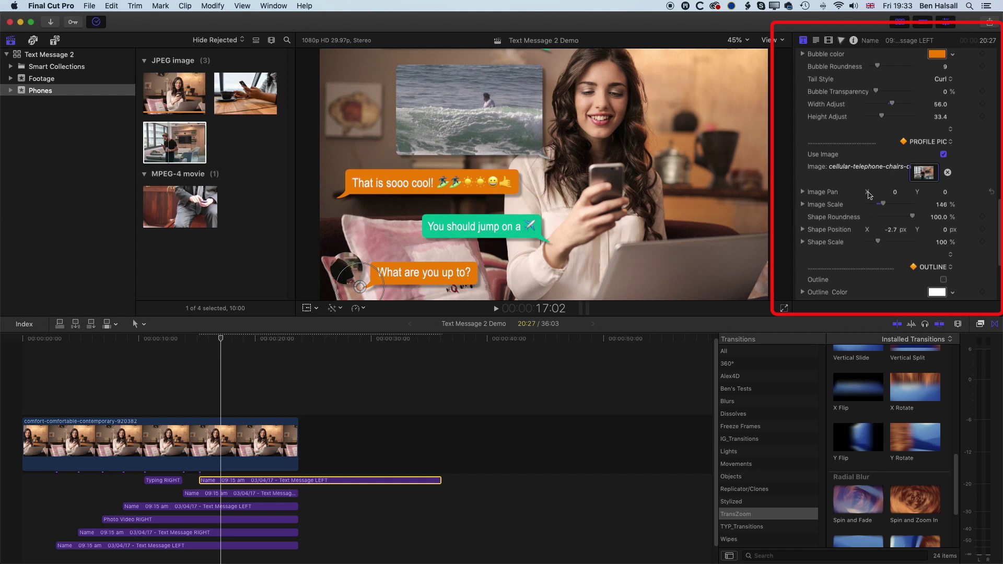
{"action": "mouse_move", "coordinate": [897, 195]}
{"action": "left_mouse_down"}
{"action": "mouse_move", "coordinate": [943, 196]}
{"action": "mouse_move", "coordinate": [888, 205]}
{"action": "left_mouse_up"}
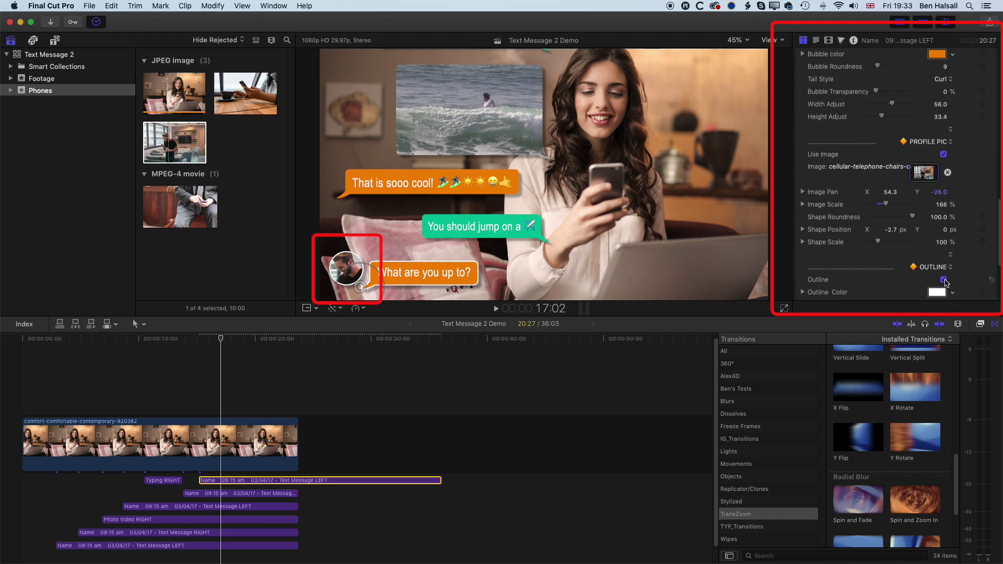
- Turn off the Outline for the copied message and shorten its title to end with the background photo
{"action": "left_click", "coordinate": [943, 280]}
{"action": "scroll", "coordinate": [888, 220], "scroll_direction": "down", "scroll_amount": 3}
{"action": "left_click_drag", "start_coordinate": [441, 480], "coordinate": [299, 481]}
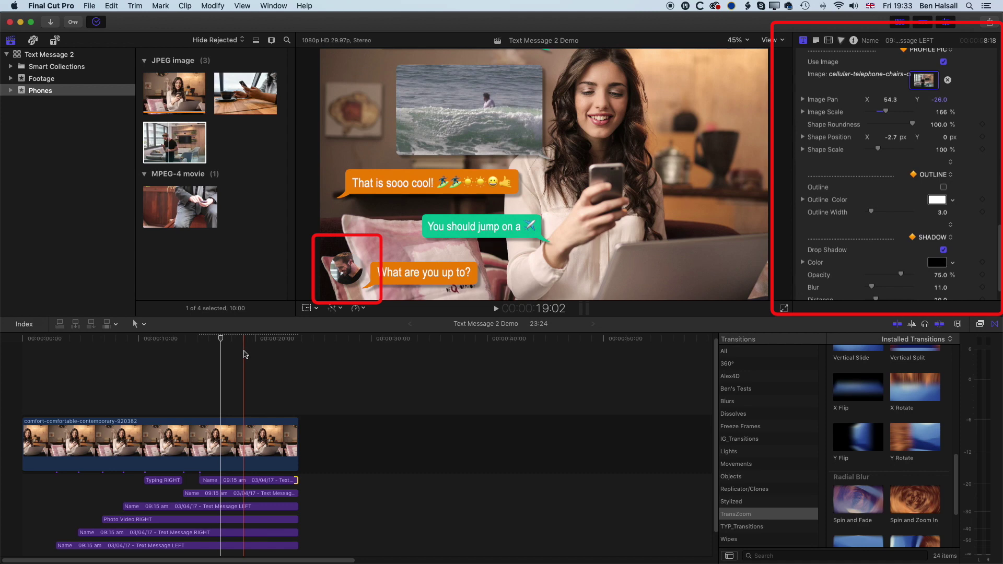
- Try out an FB Messenger LEFT title at 17:02 over the photo, preview it at about 19:08 and delete it
{"action": "left_click", "coordinate": [55, 40]}
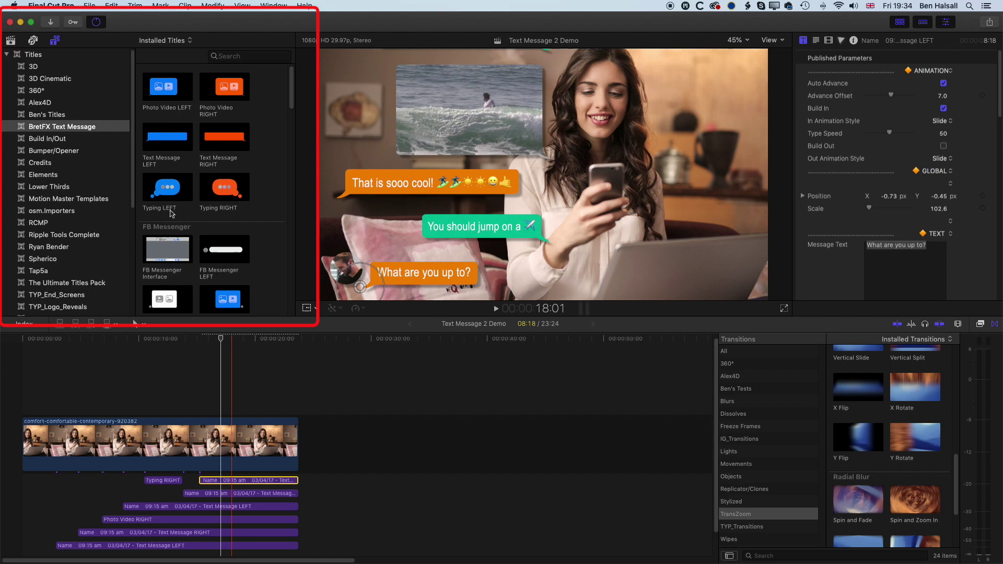
{"action": "scroll", "coordinate": [174, 202], "scroll_direction": "down", "scroll_amount": 4}
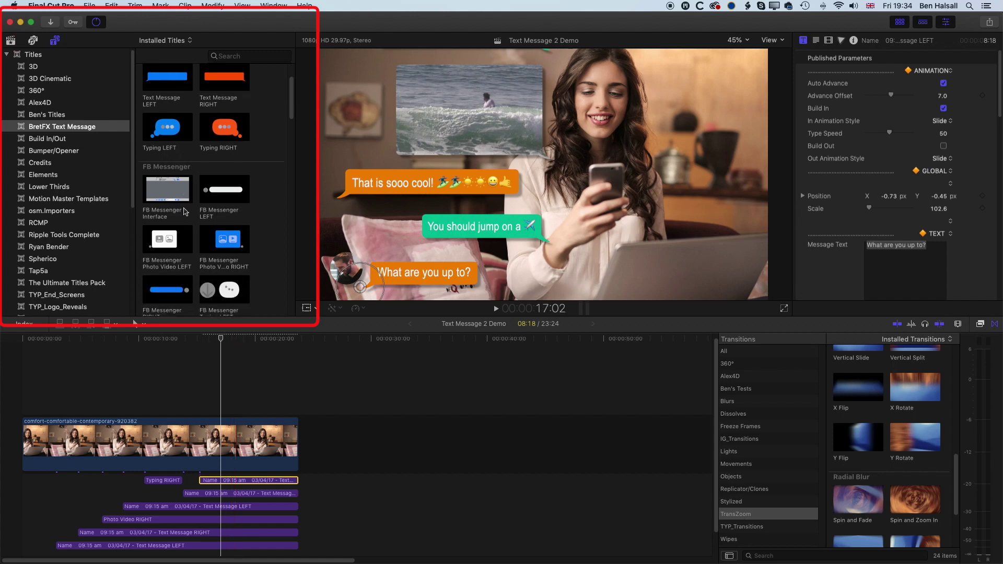
{"action": "left_click", "coordinate": [220, 164]}
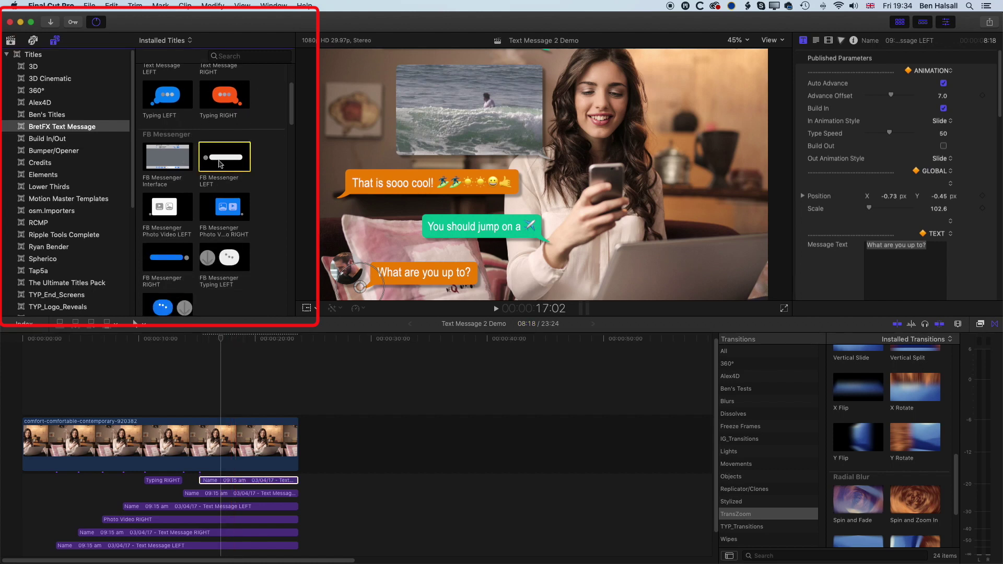
{"action": "mouse_move", "coordinate": [219, 165]}
{"action": "left_mouse_down"}
{"action": "mouse_move", "coordinate": [261, 288]}
{"action": "mouse_move", "coordinate": [257, 412]}
{"action": "mouse_move", "coordinate": [225, 475]}
{"action": "left_mouse_up"}
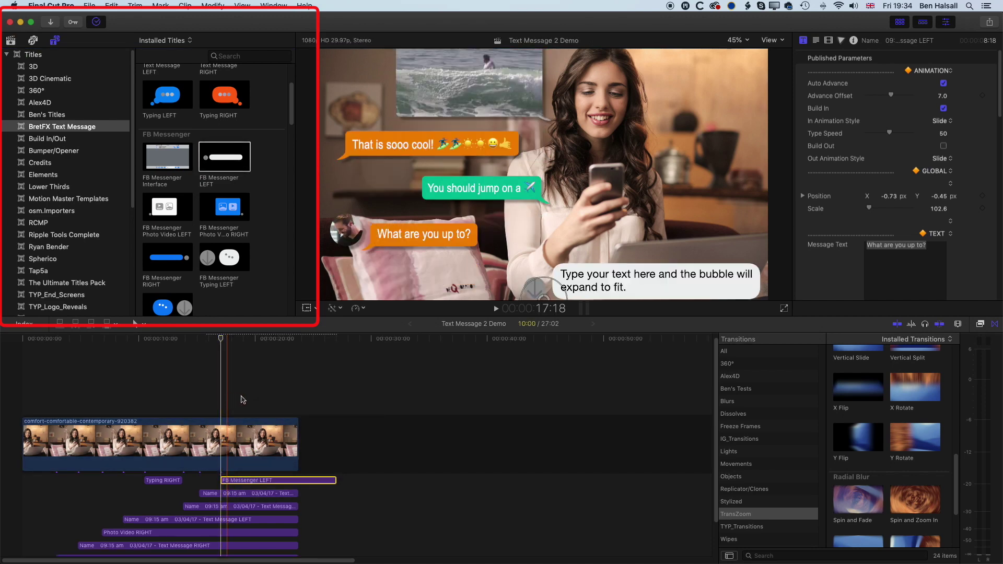
{"action": "left_click", "coordinate": [246, 397]}
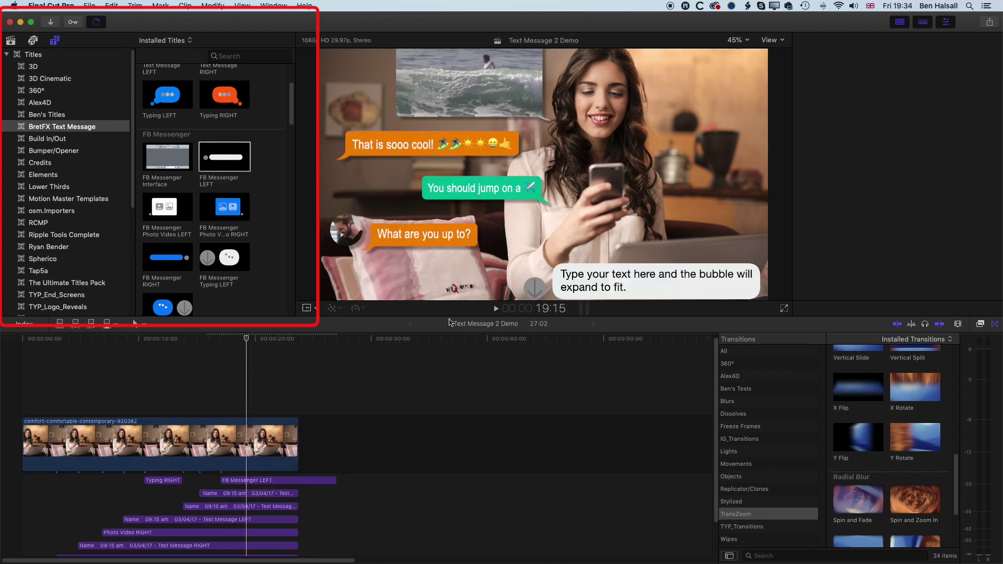
{"action": "left_click", "coordinate": [267, 480]}
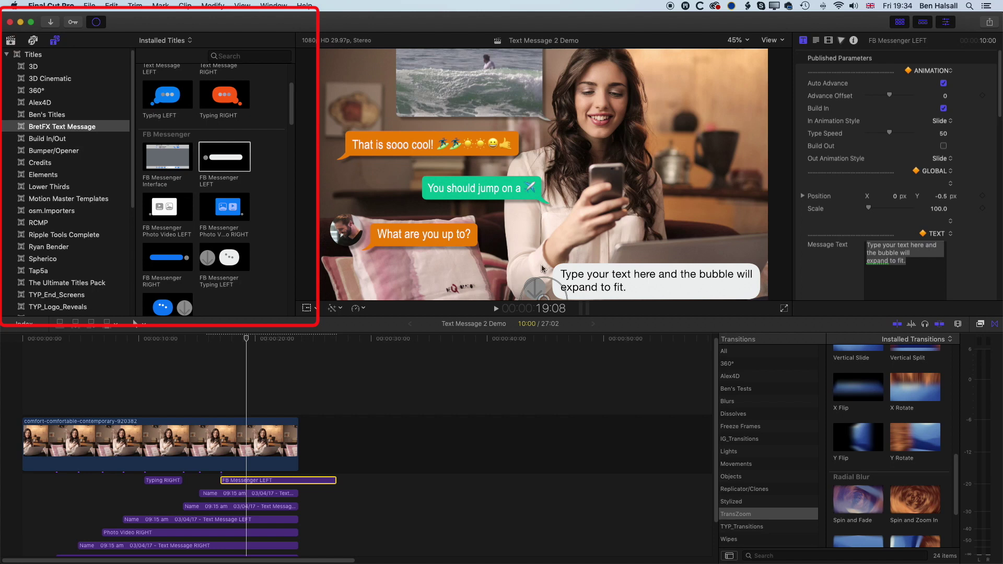
{"action": "key", "text": "Delete"}
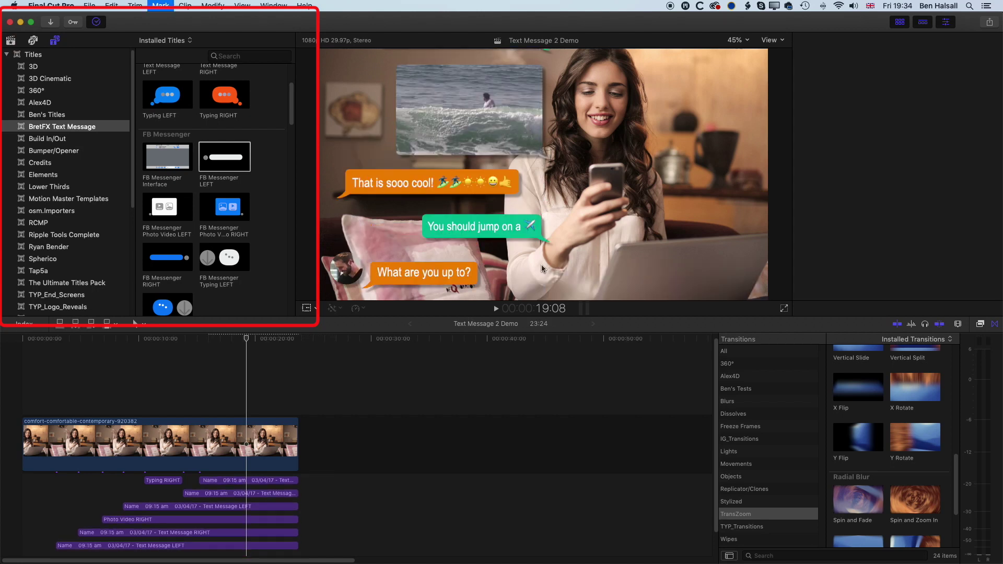